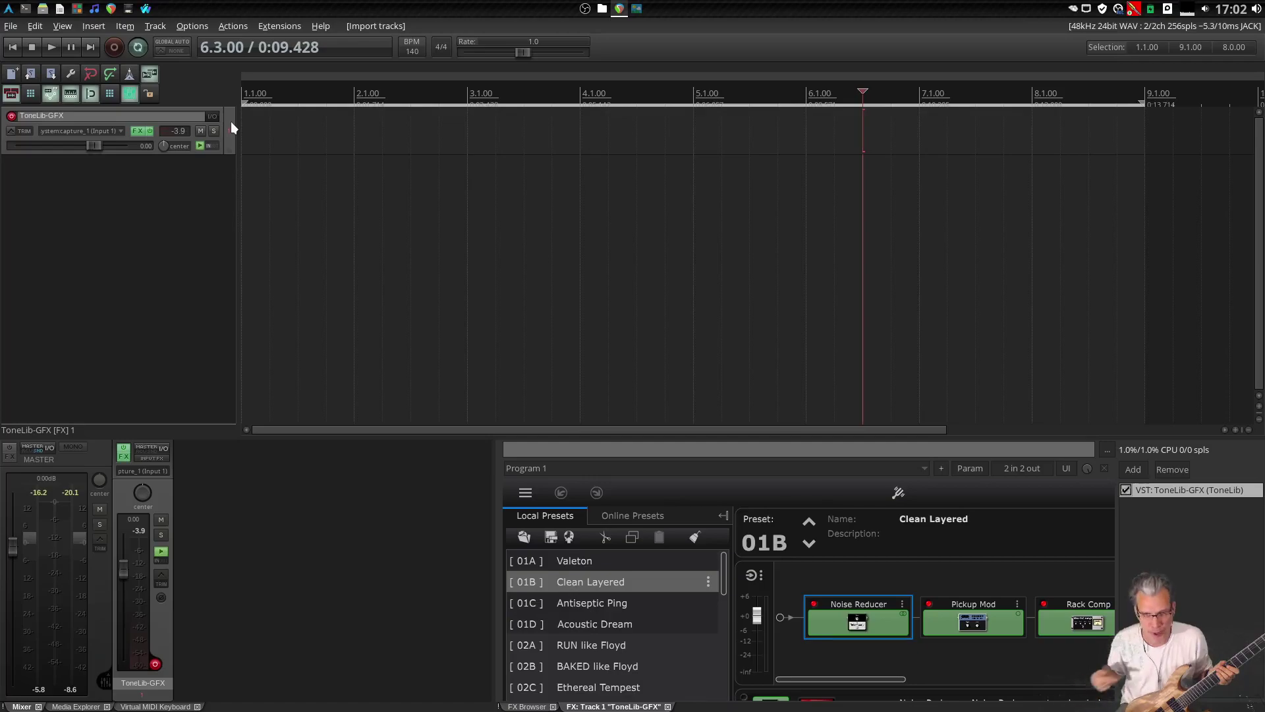
# Delete the existing ToneLib-GFX track and insert a new track from the TonelibGFX template
pyautogui.press('Delete')
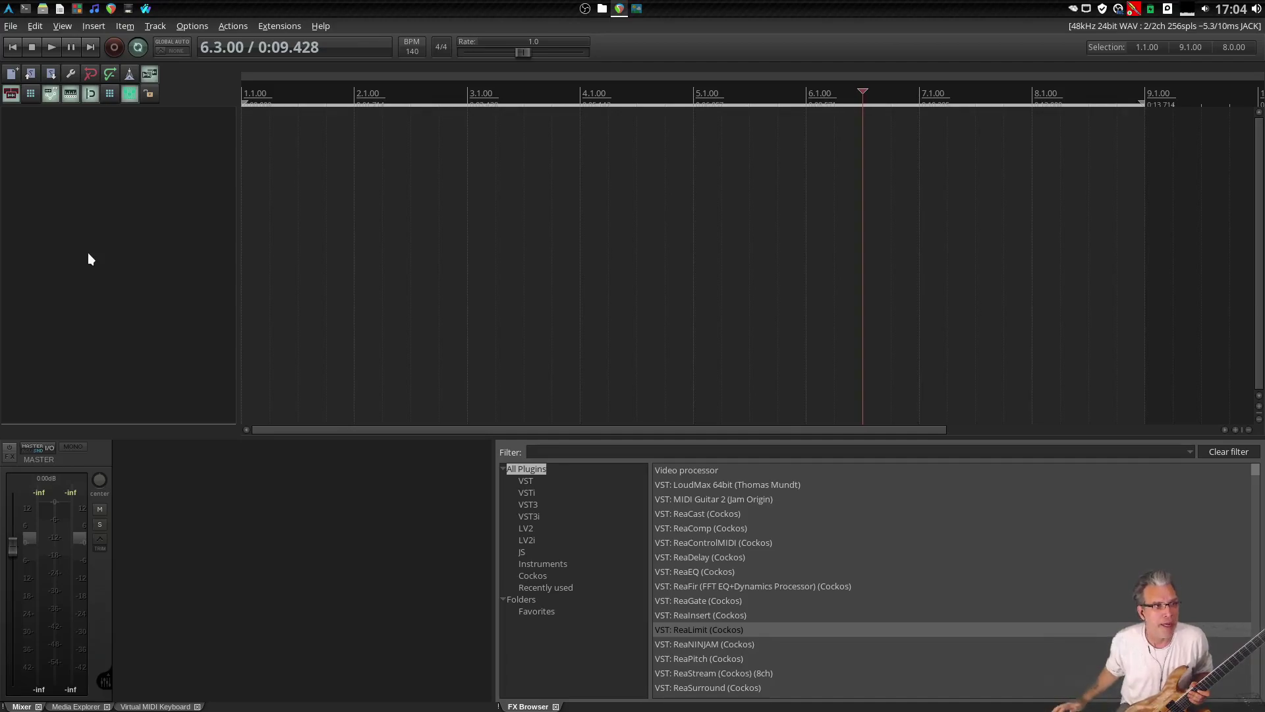
pyautogui.rightClick(98, 189)
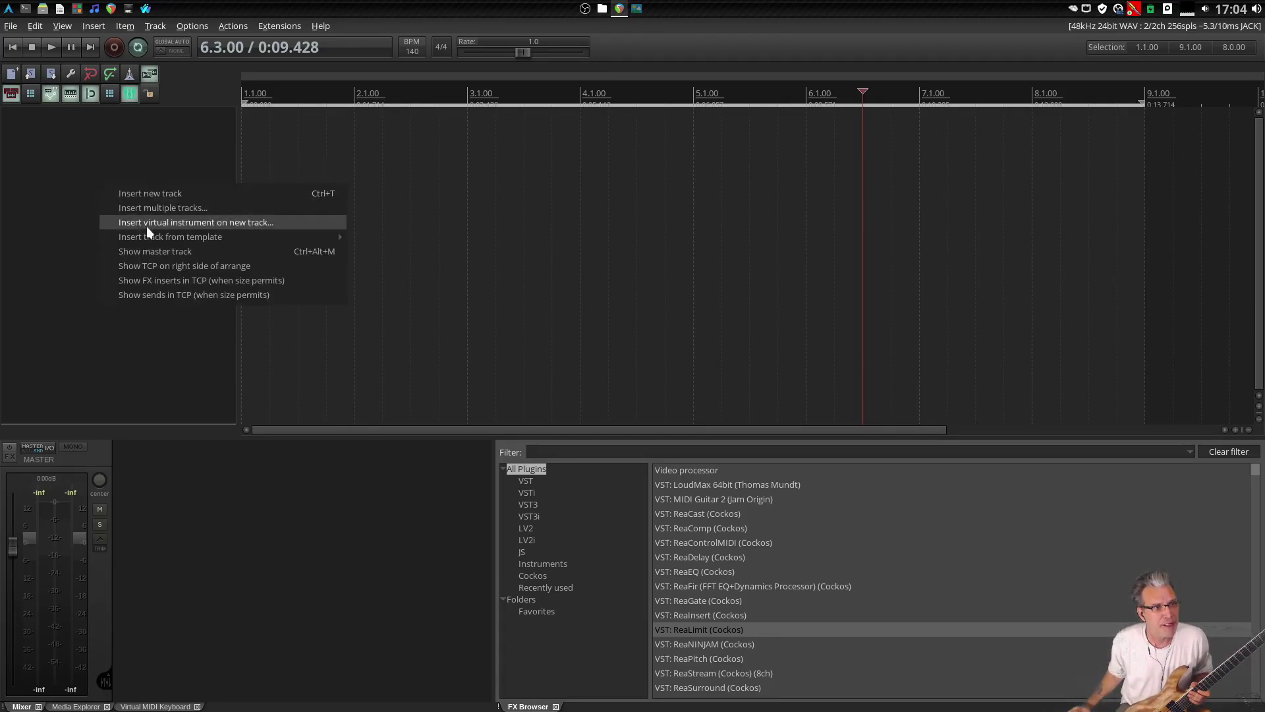
pyautogui.moveTo(147, 234)
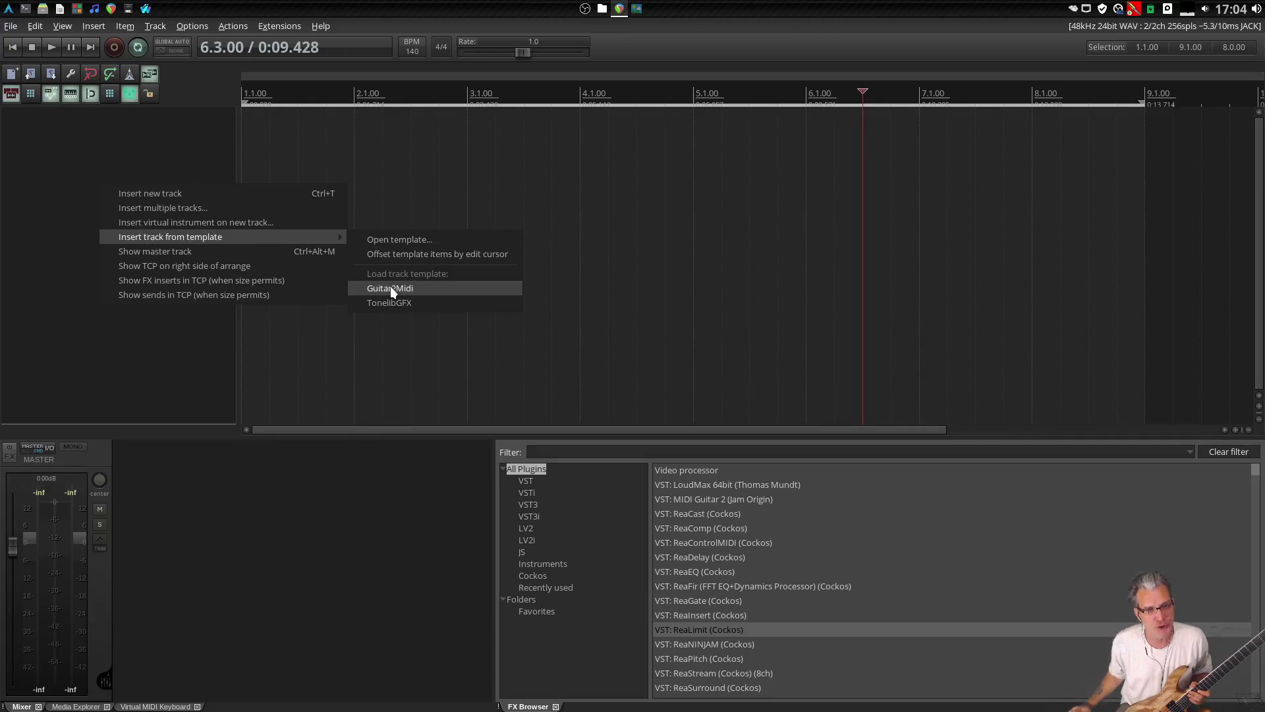
pyautogui.click(393, 306)
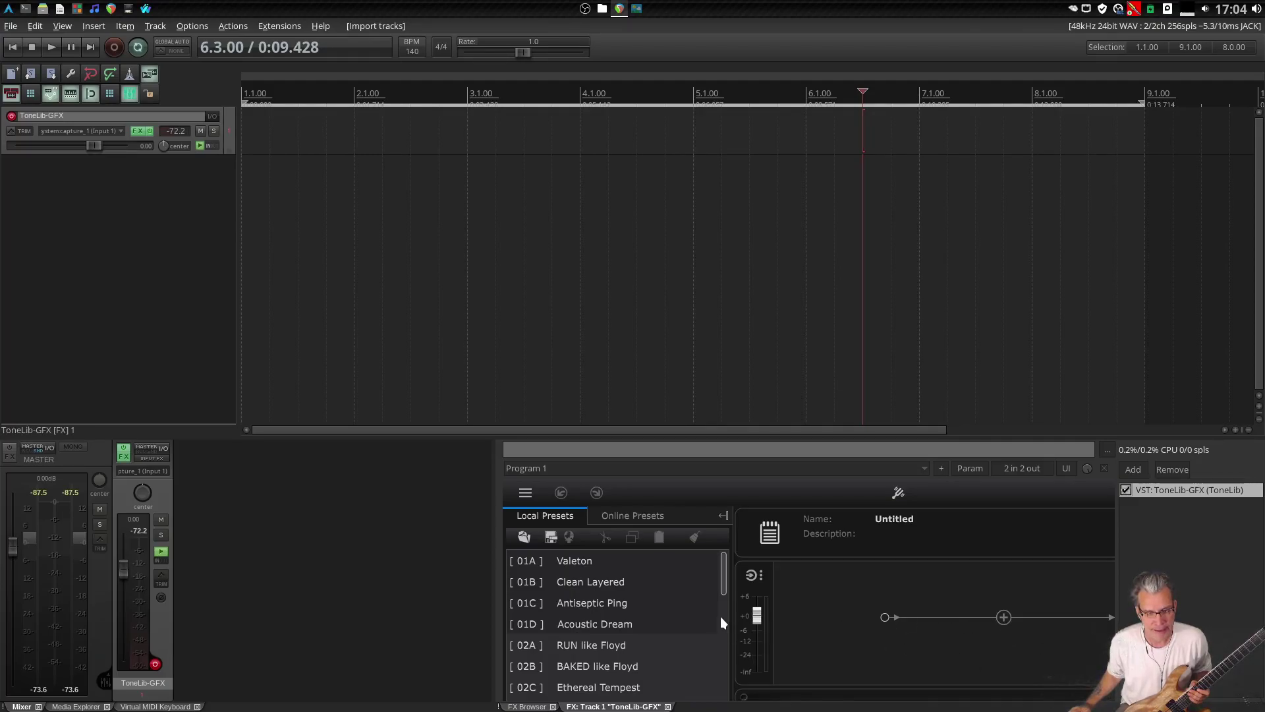
# Load the Marshall EVH-OD preset on the ToneLib-GFX track and pan the track 50% left
pyautogui.scroll(-2, 718, 620)
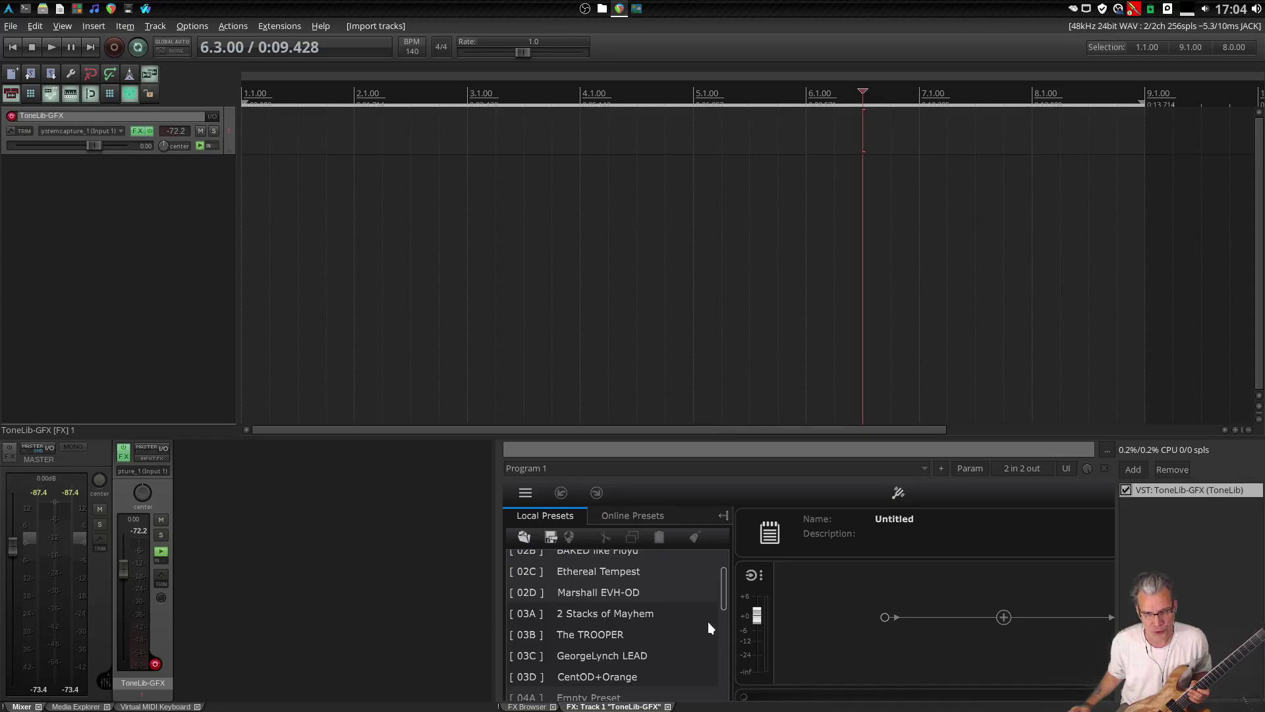
pyautogui.click(601, 591)
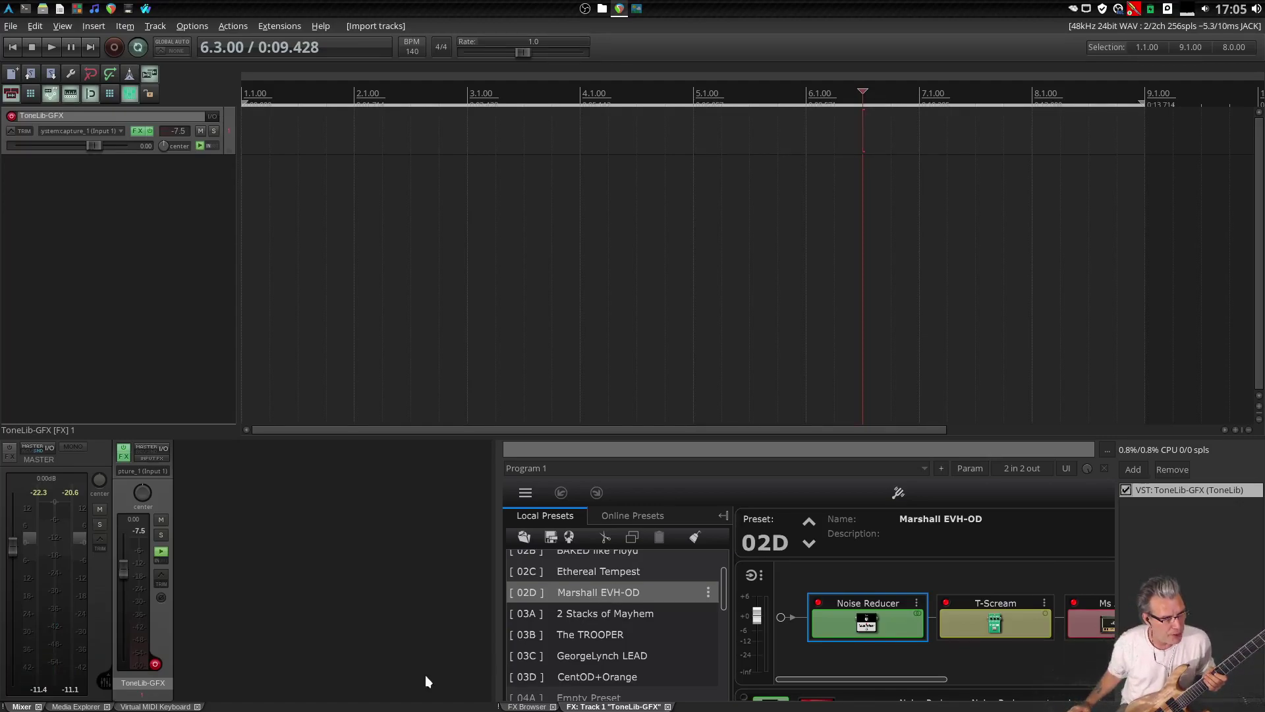
pyautogui.moveTo(135, 485); pyautogui.dragTo(136, 504)
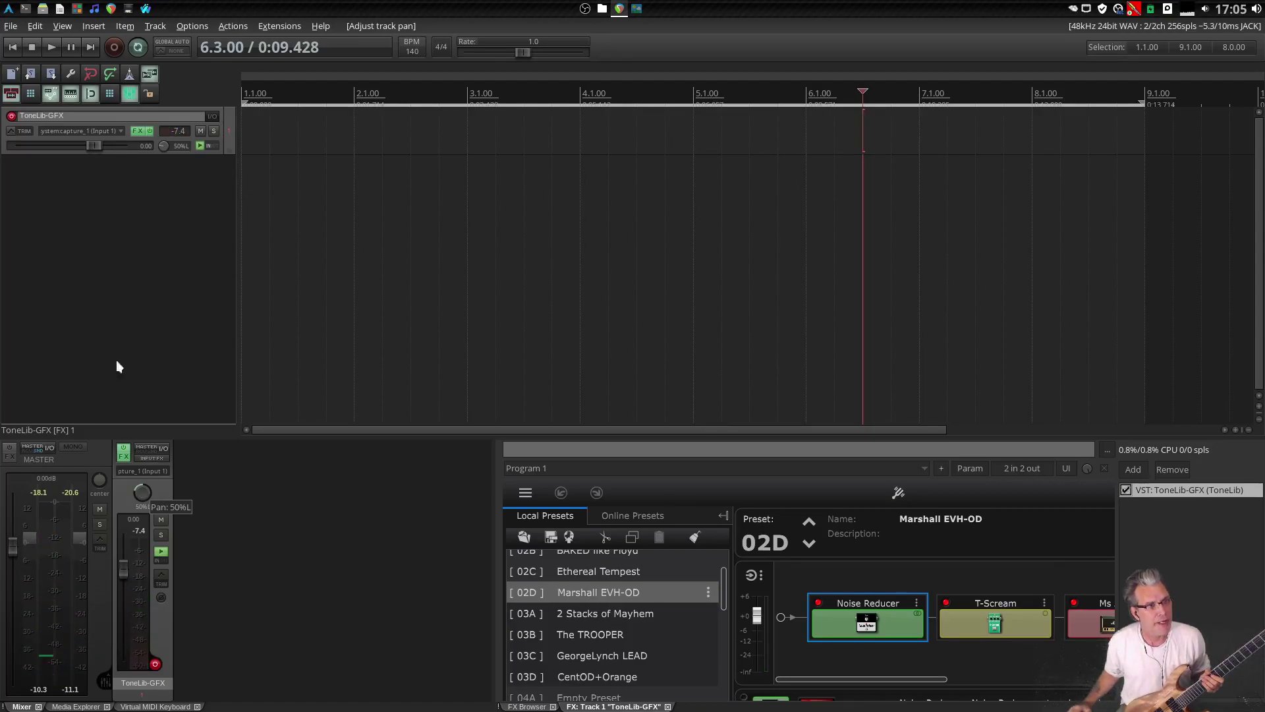
# Insert a second track from the TonelibGFX template and pan it 50% right
pyautogui.rightClick(86, 242)
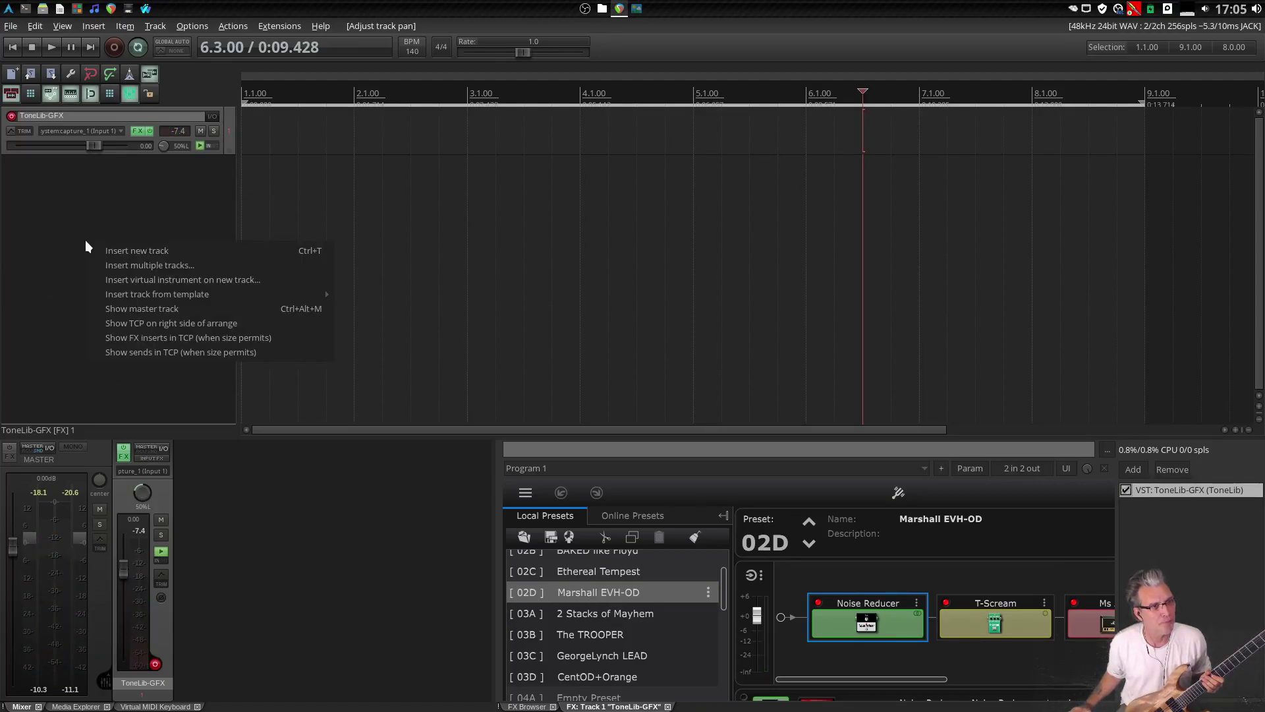
pyautogui.moveTo(155, 297)
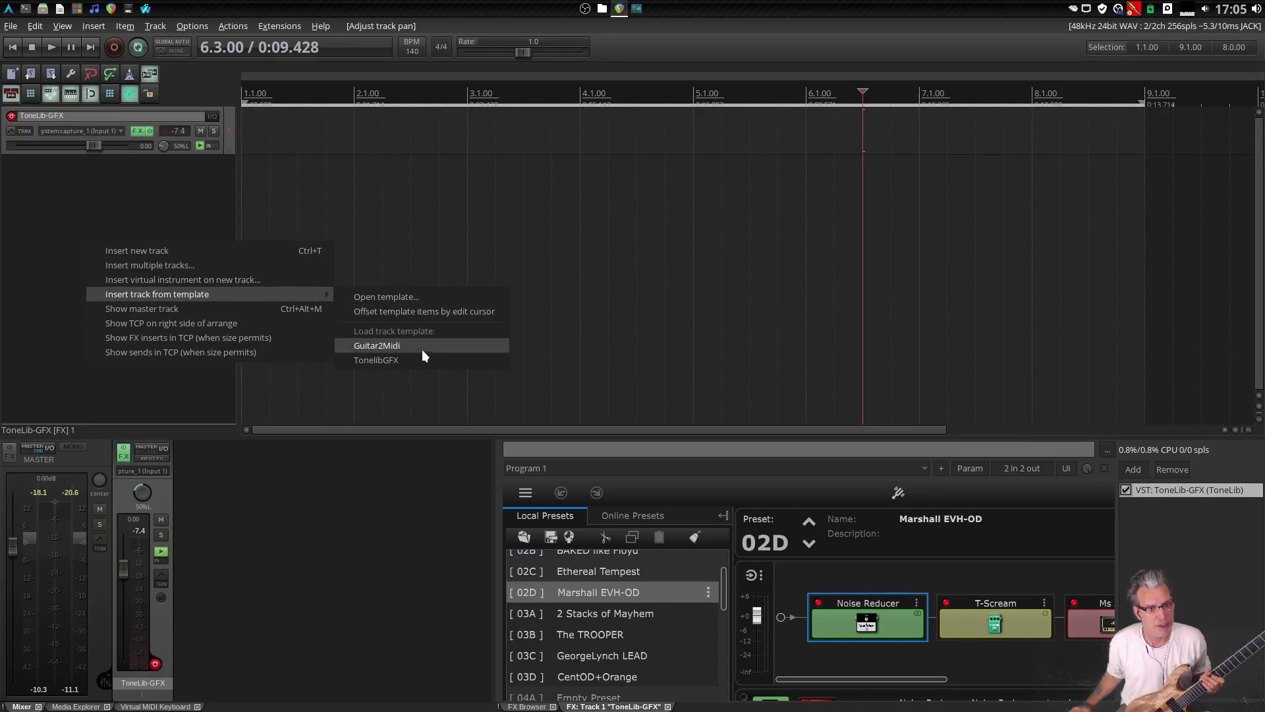
pyautogui.click(419, 367)
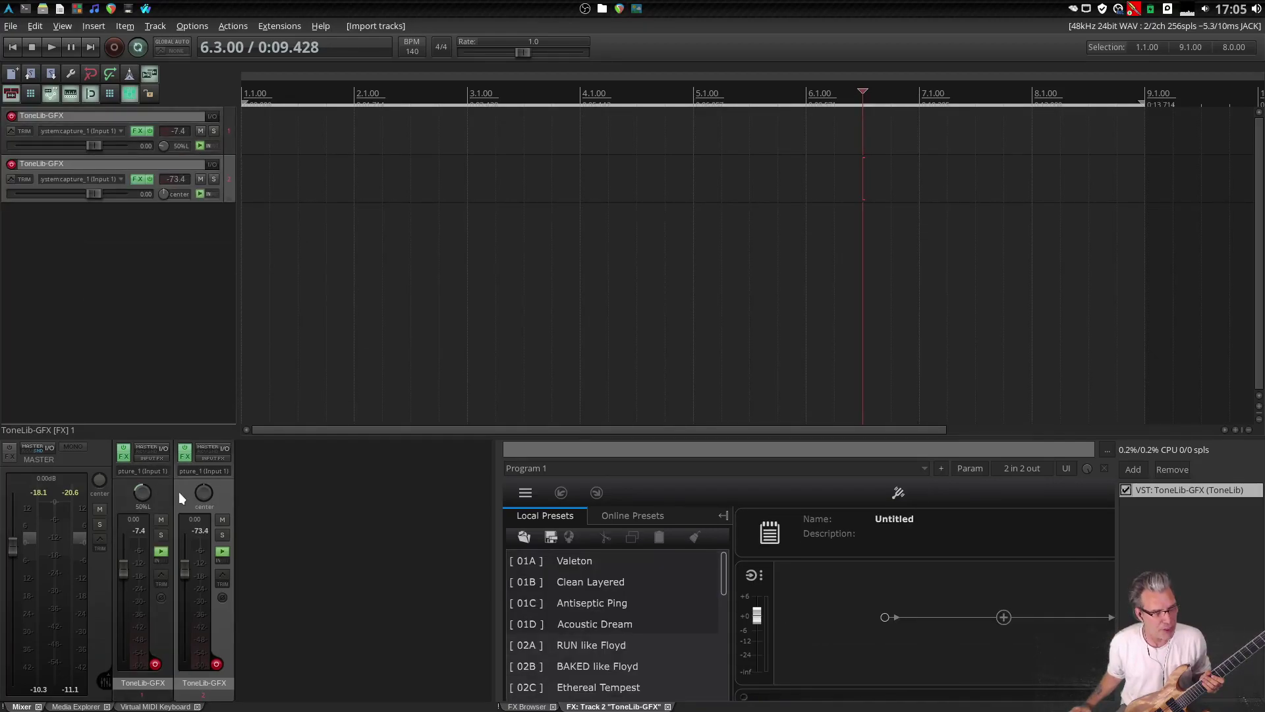
pyautogui.moveTo(196, 495); pyautogui.dragTo(196, 473)
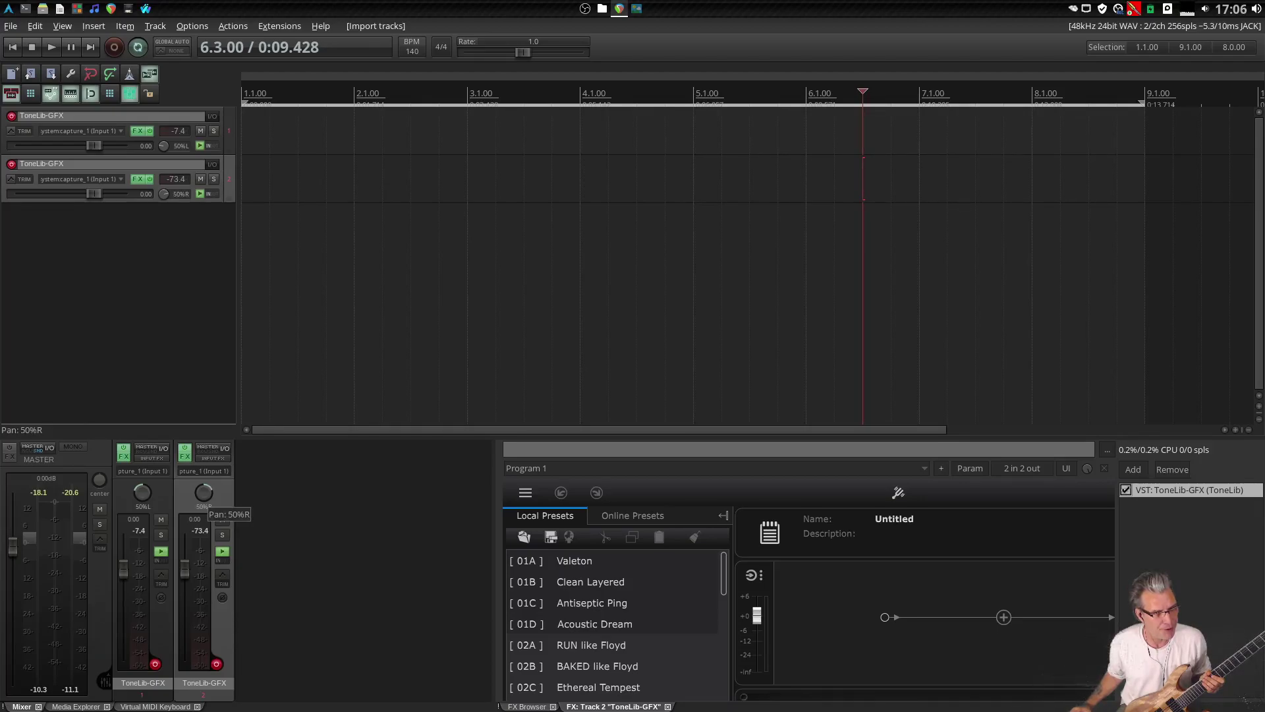
# Load the 2 Stacks of Mayhem preset in the second track's ToneLib-GFX plugin
pyautogui.scroll(-5, 619, 606)
pyautogui.scroll(3, 618, 606)
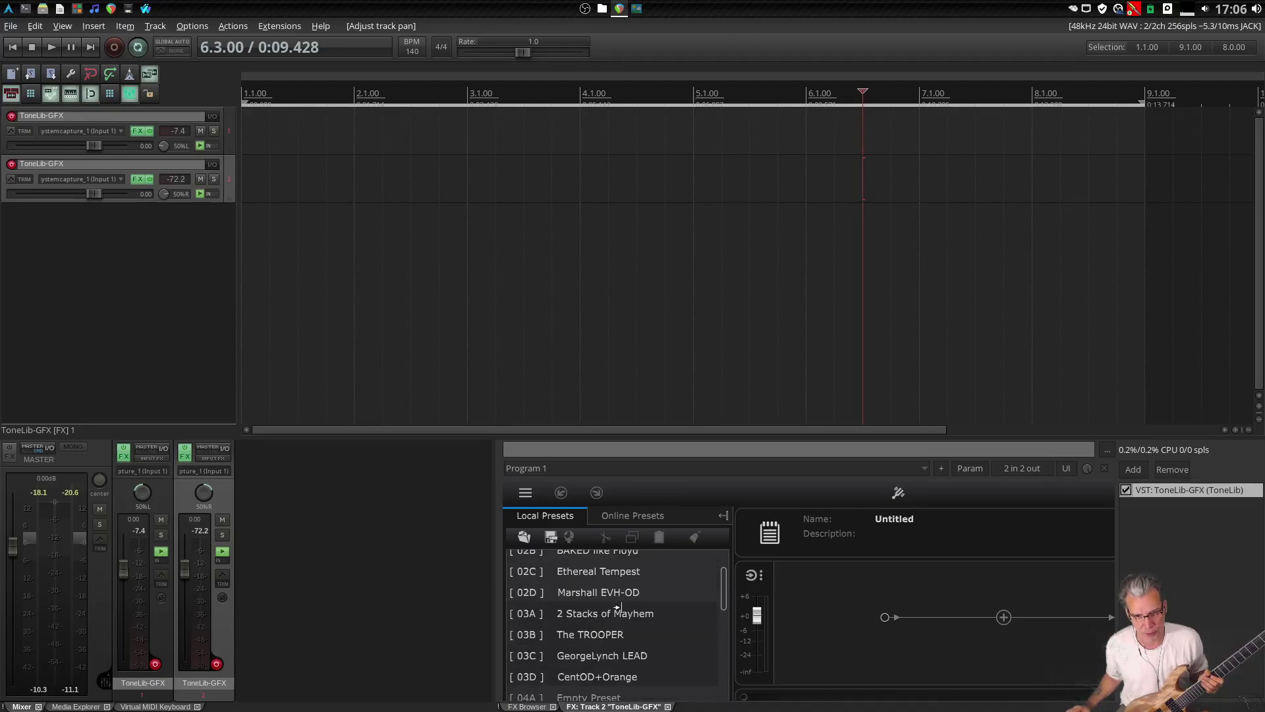
pyautogui.click(613, 613)
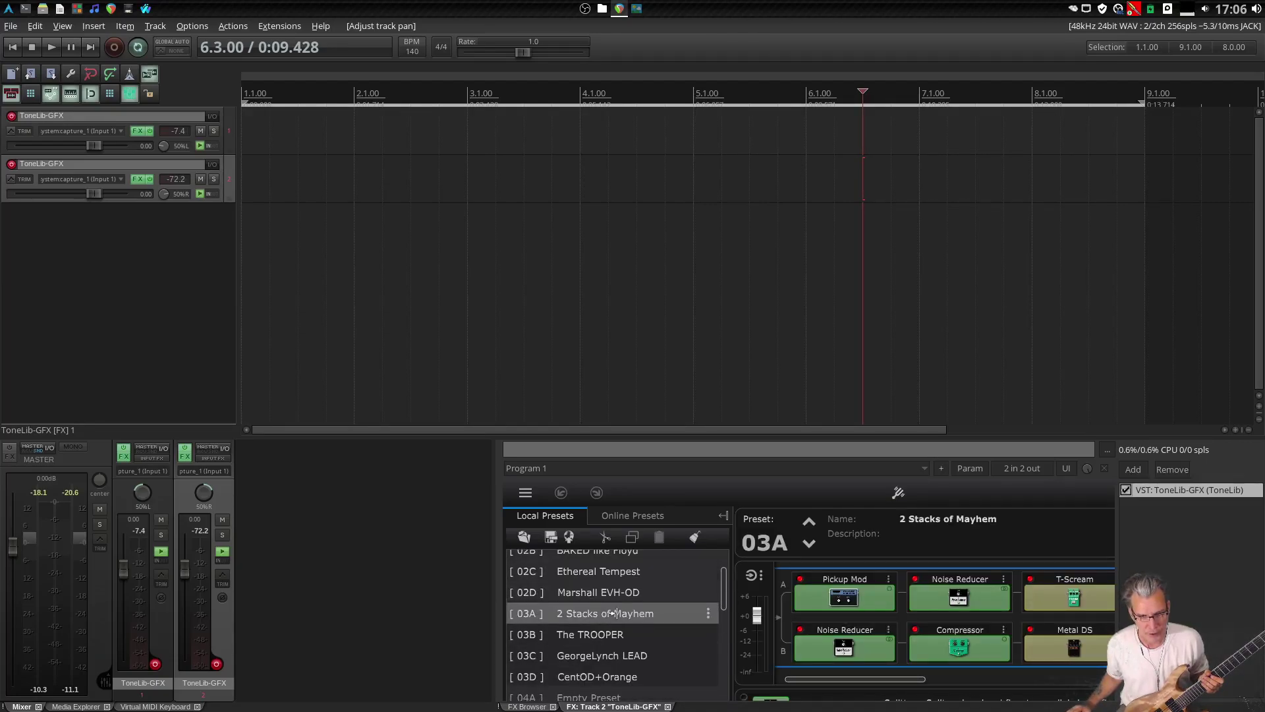
# Examine the dual signal chain of the 2 Stacks of Mayhem preset in a floating plugin window, and return the plugin to the docker
pyautogui.doubleClick(1183, 495)
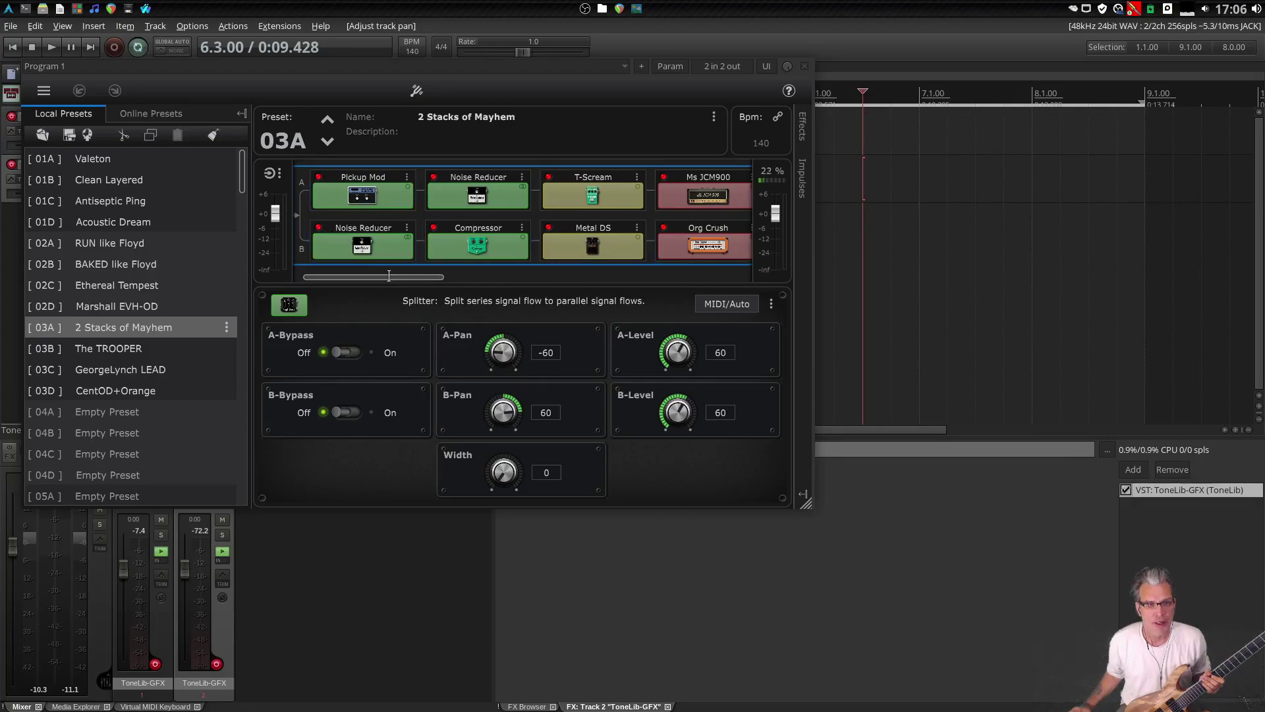
pyautogui.moveTo(392, 278); pyautogui.dragTo(435, 282)
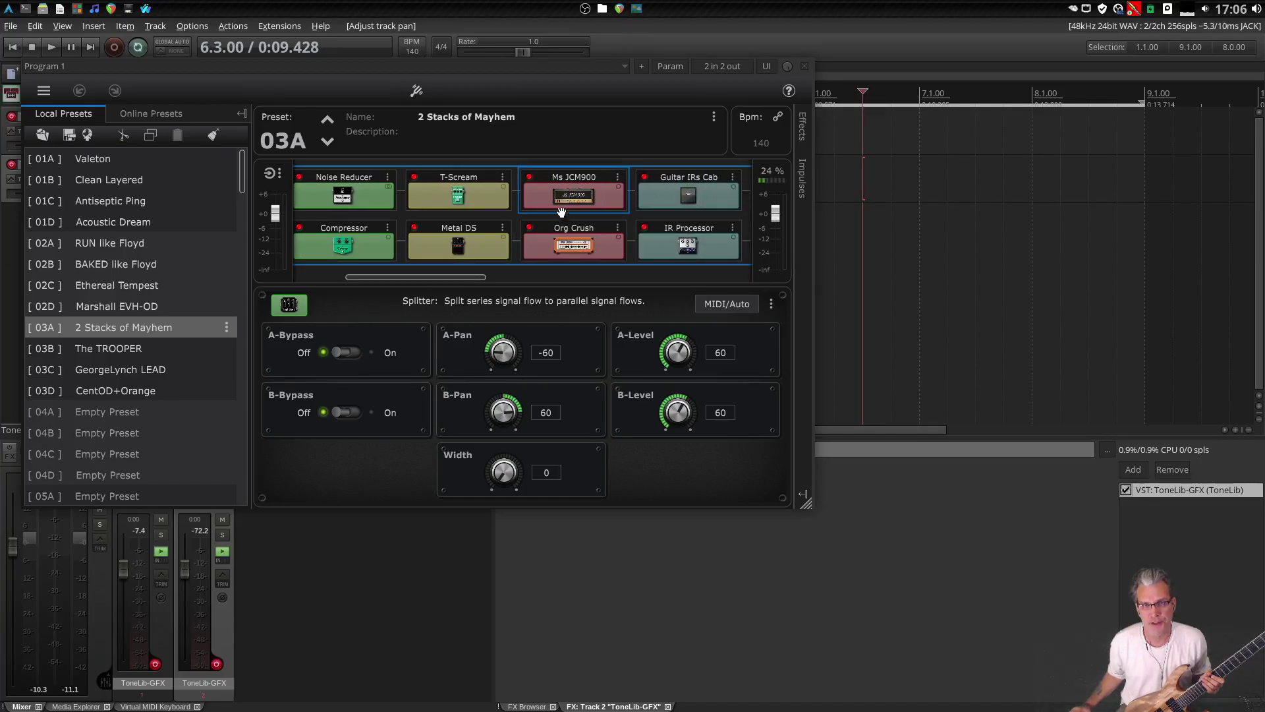
pyautogui.moveTo(409, 278); pyautogui.dragTo(262, 285)
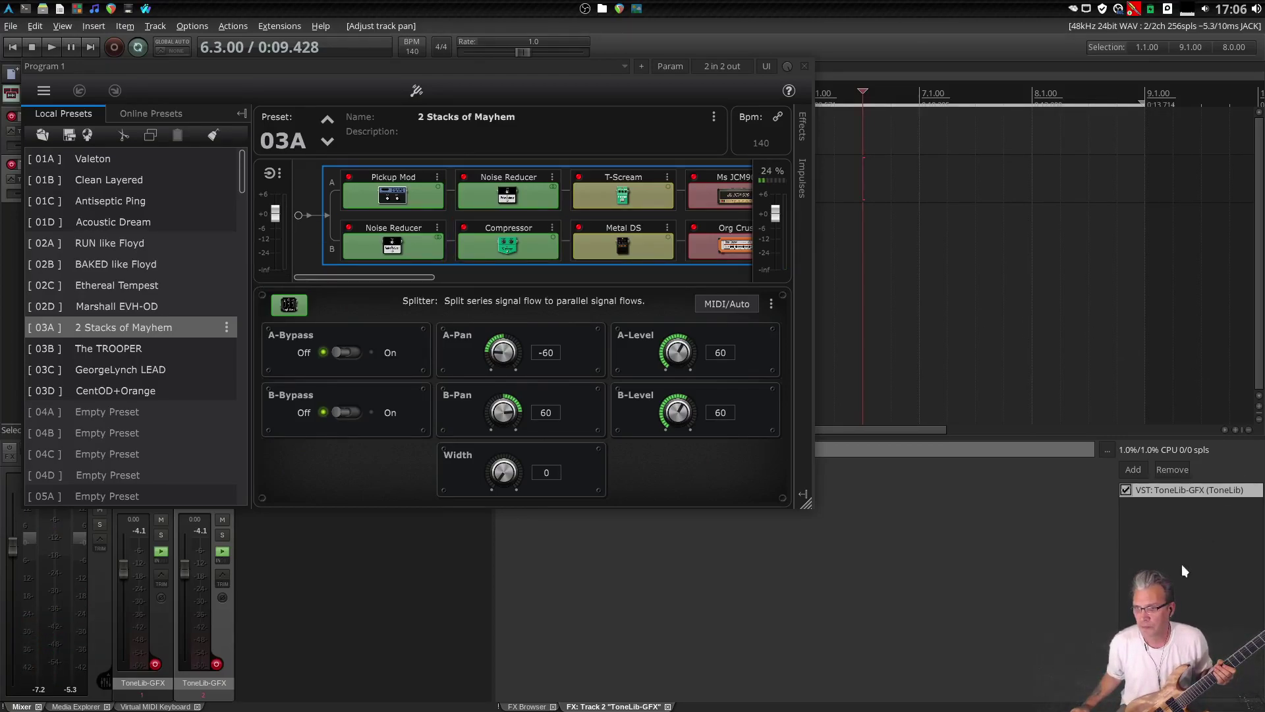
pyautogui.doubleClick(1172, 496)
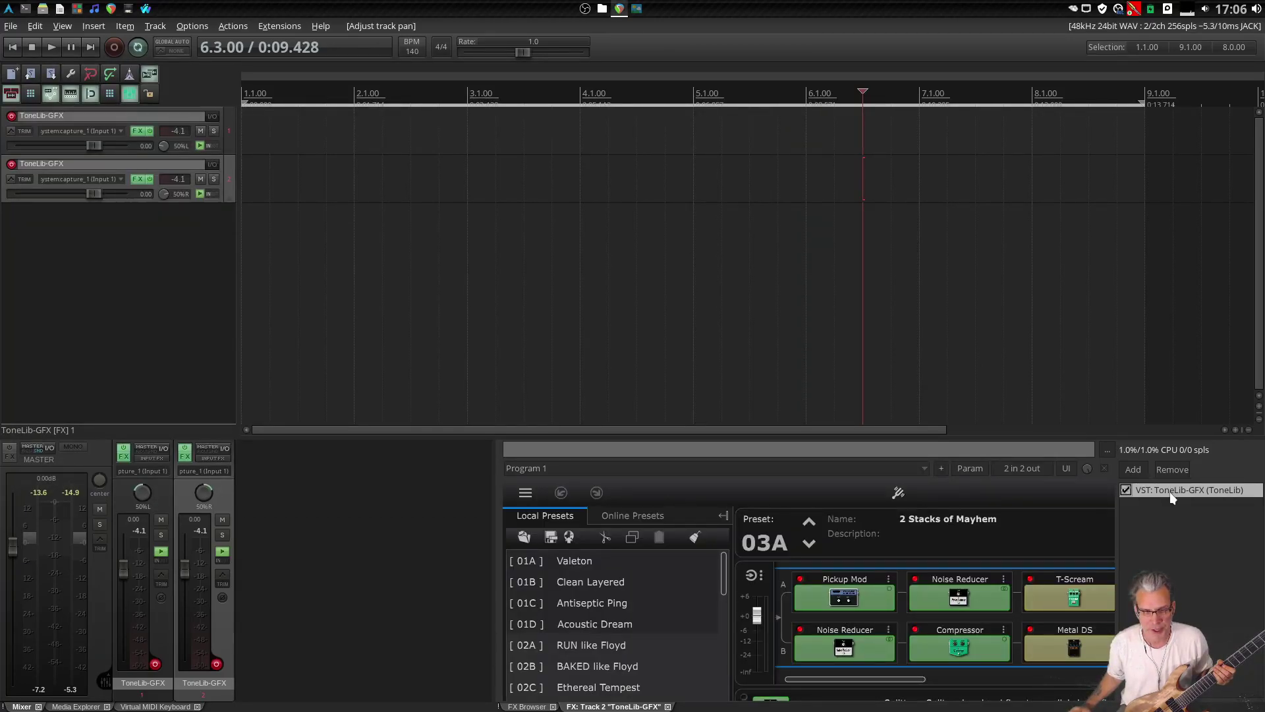
pyautogui.doubleClick(1171, 491)
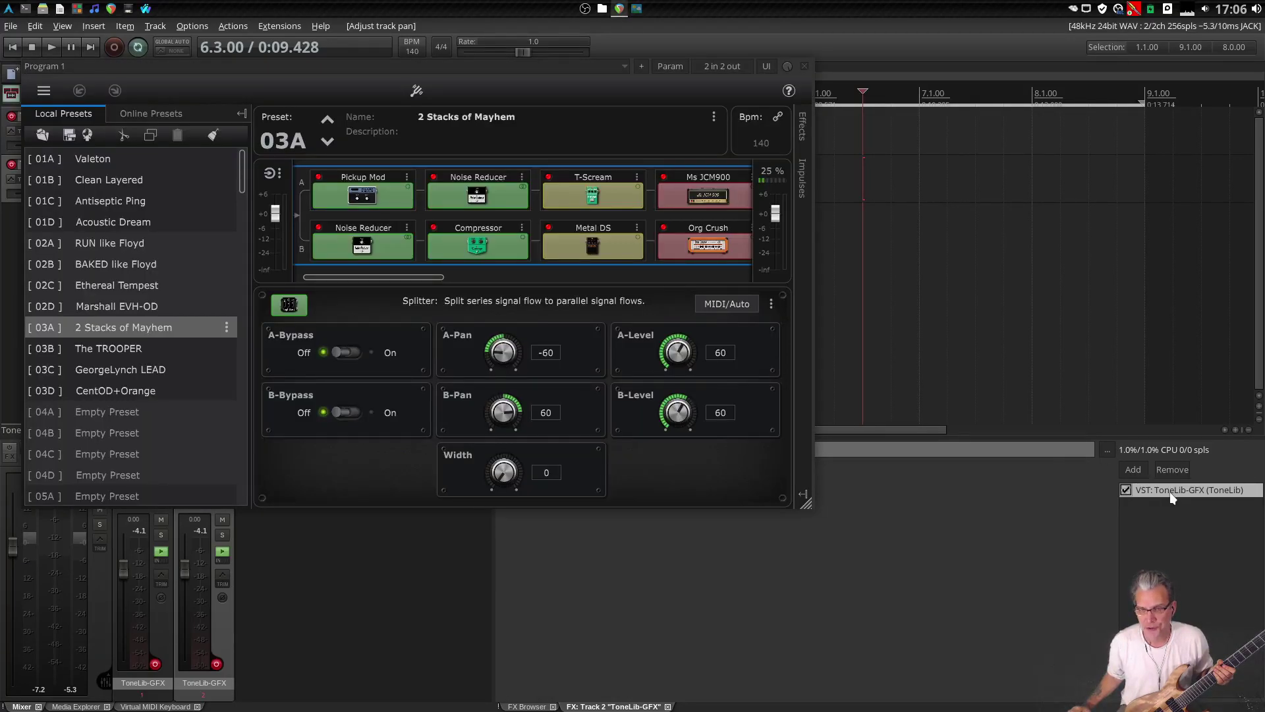
pyautogui.doubleClick(1172, 494)
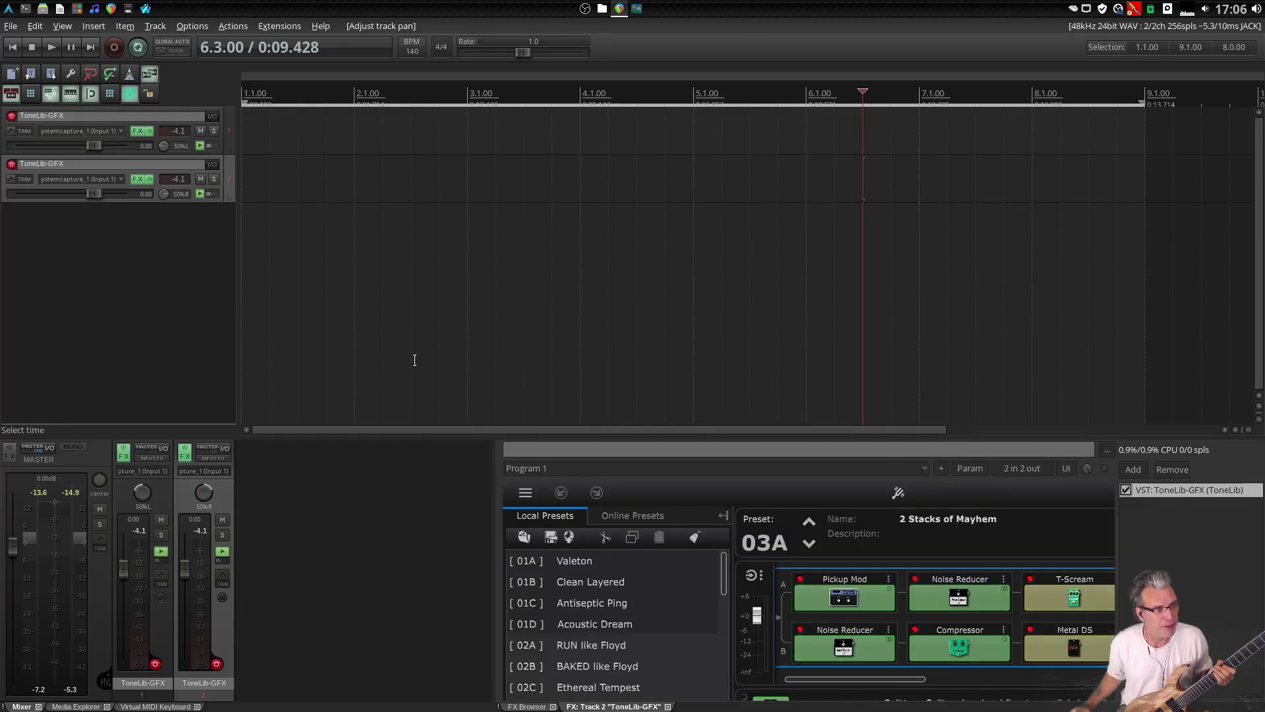
# Insert a track from the Guitar2Midi template and display the ReaComp settings in its effects chain
pyautogui.rightClick(132, 279)
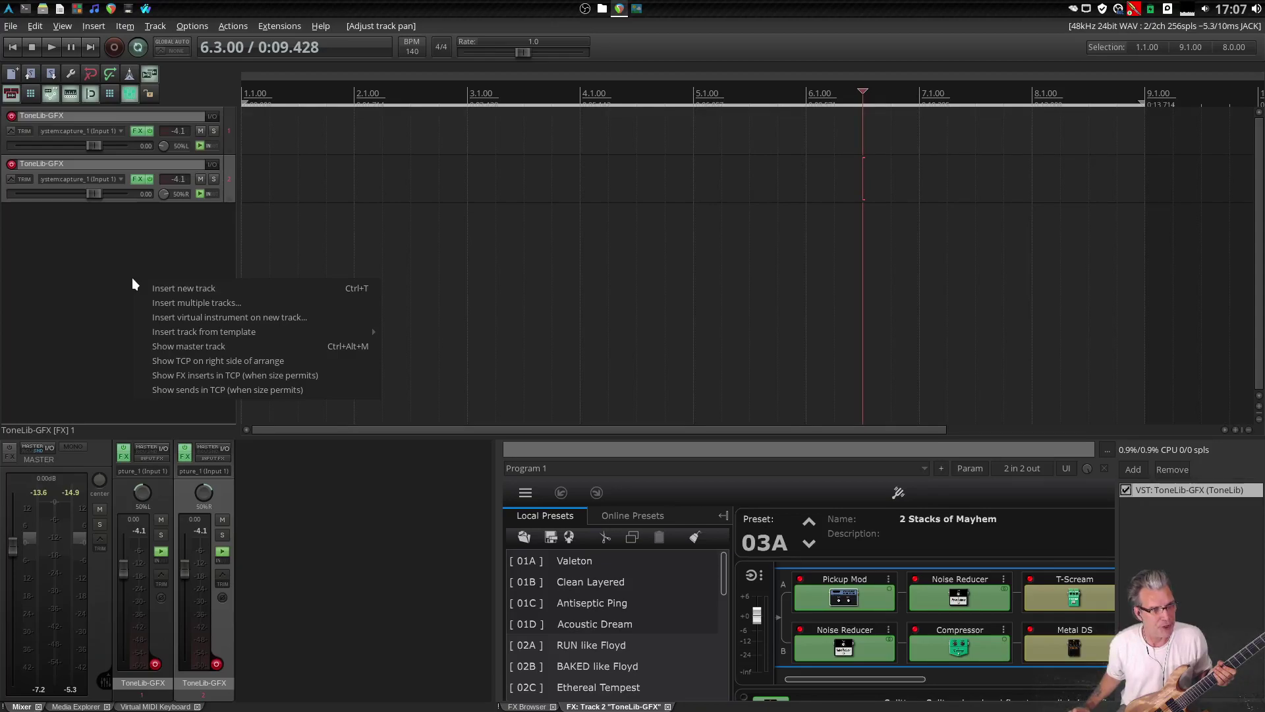
pyautogui.moveTo(180, 333)
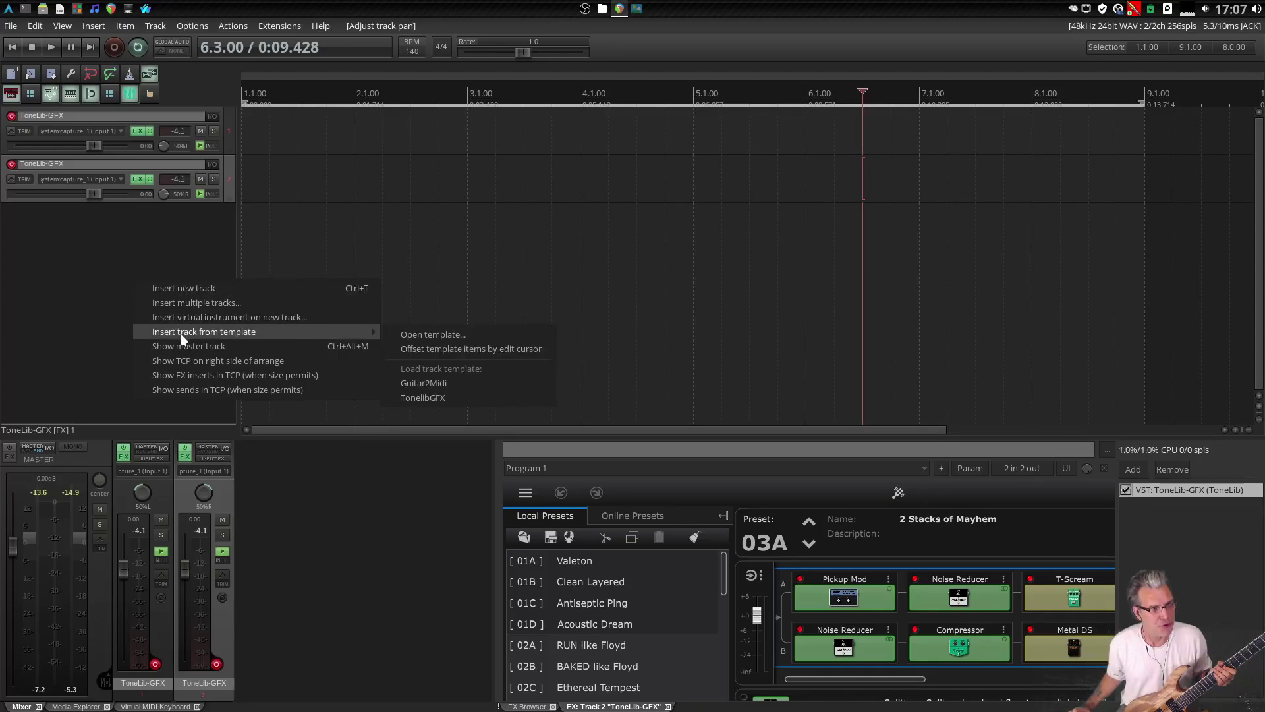
pyautogui.click(436, 383)
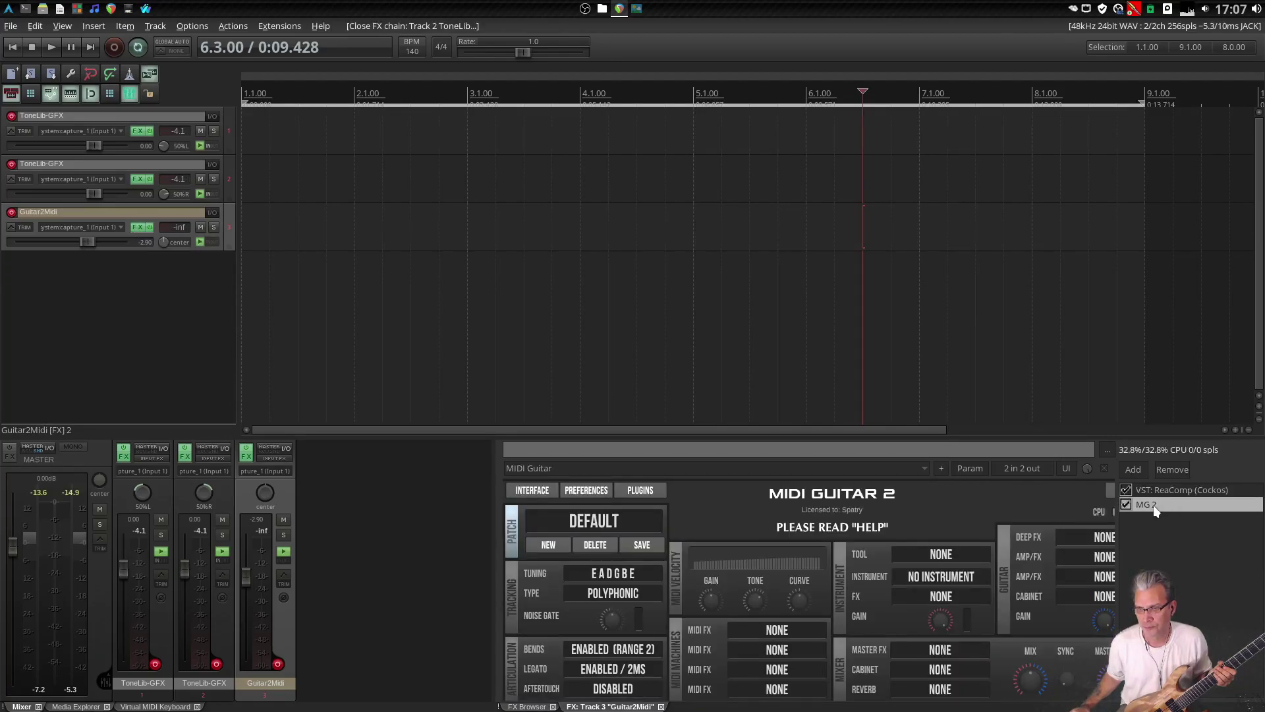
pyautogui.click(1164, 492)
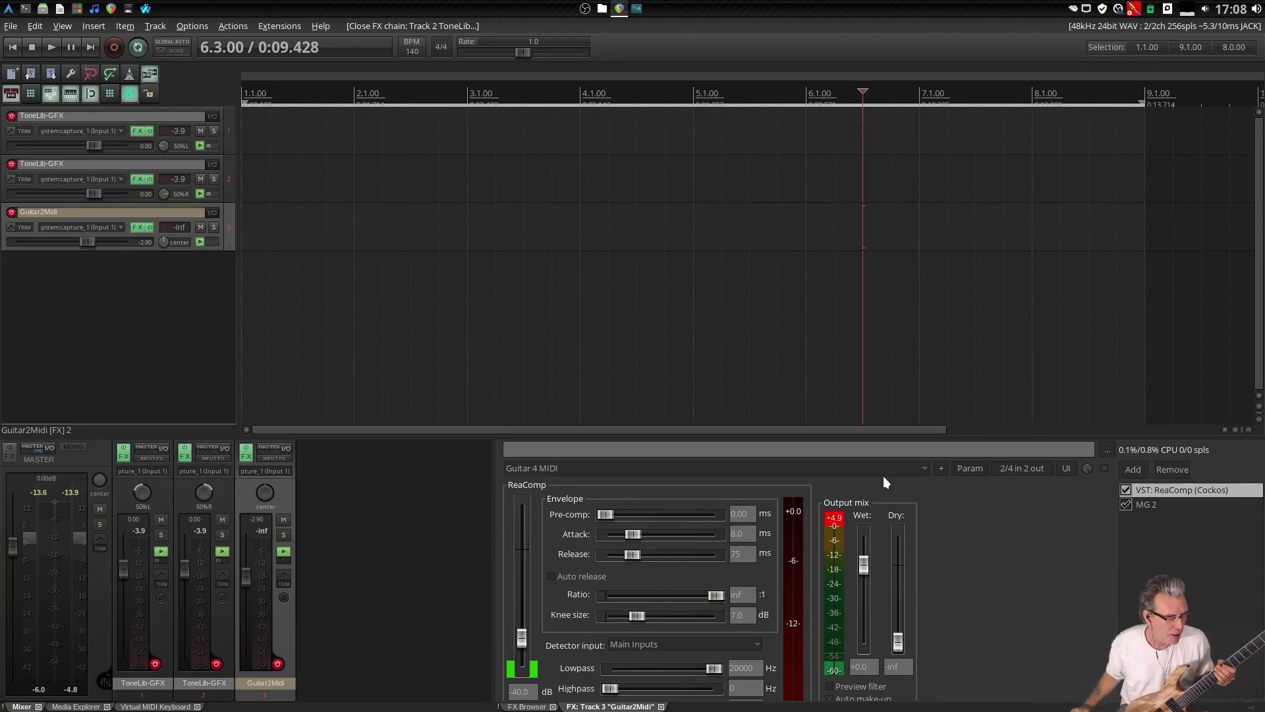
# Lower the track volumes to about -13.2 dB and -12.2 dB for the two ToneLib-GFX tracks and -12.8 dB for Guitar2Midi
pyautogui.moveTo(189, 560)
pyautogui.moveTo(183, 571); pyautogui.dragTo(245, 600)
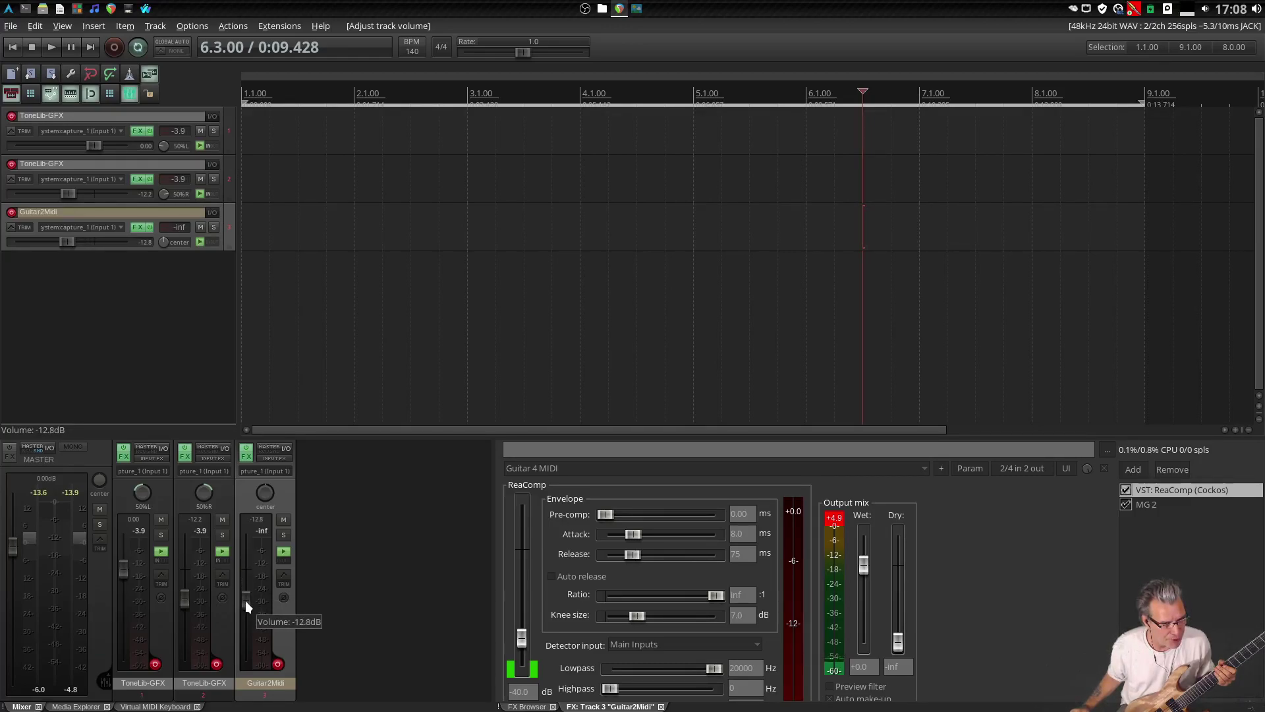
pyautogui.moveTo(125, 569); pyautogui.dragTo(121, 601)
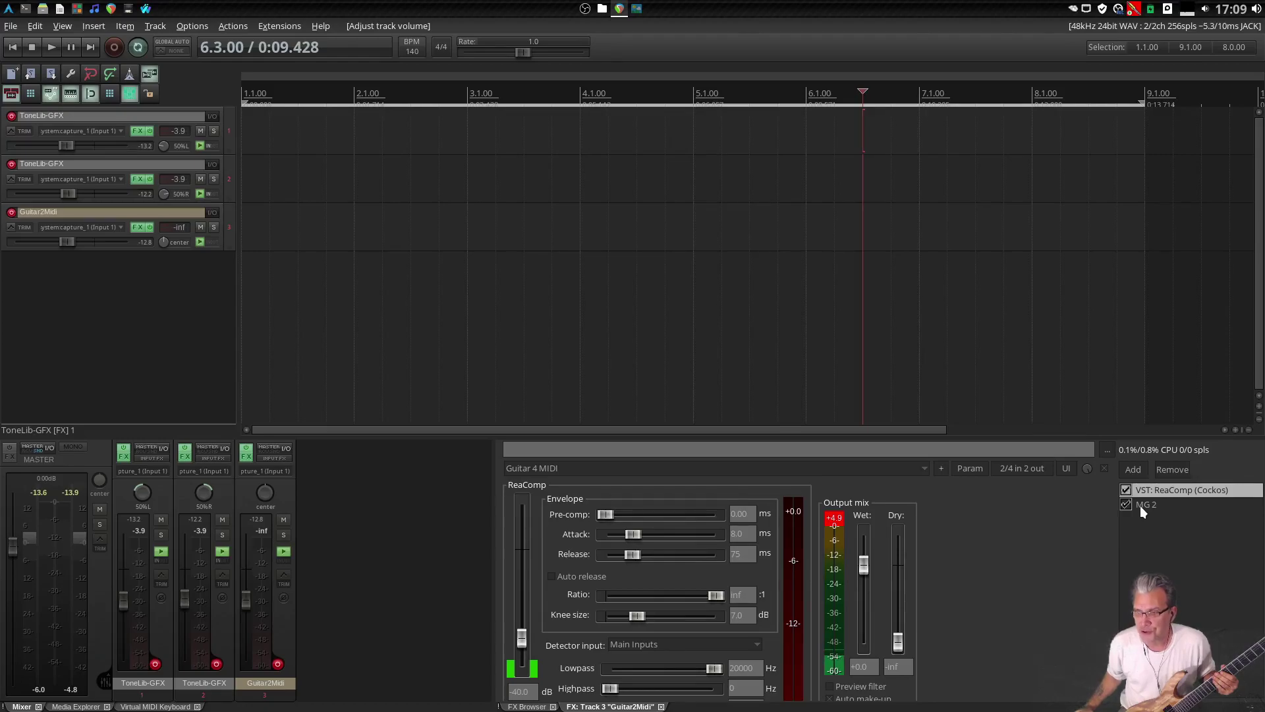
# Add the Ample Bass P Lite II instrument to the Guitar2Midi track's effects chain and solo the track to audition the bass
pyautogui.click(1129, 470)
pyautogui.doubleClick(799, 514)
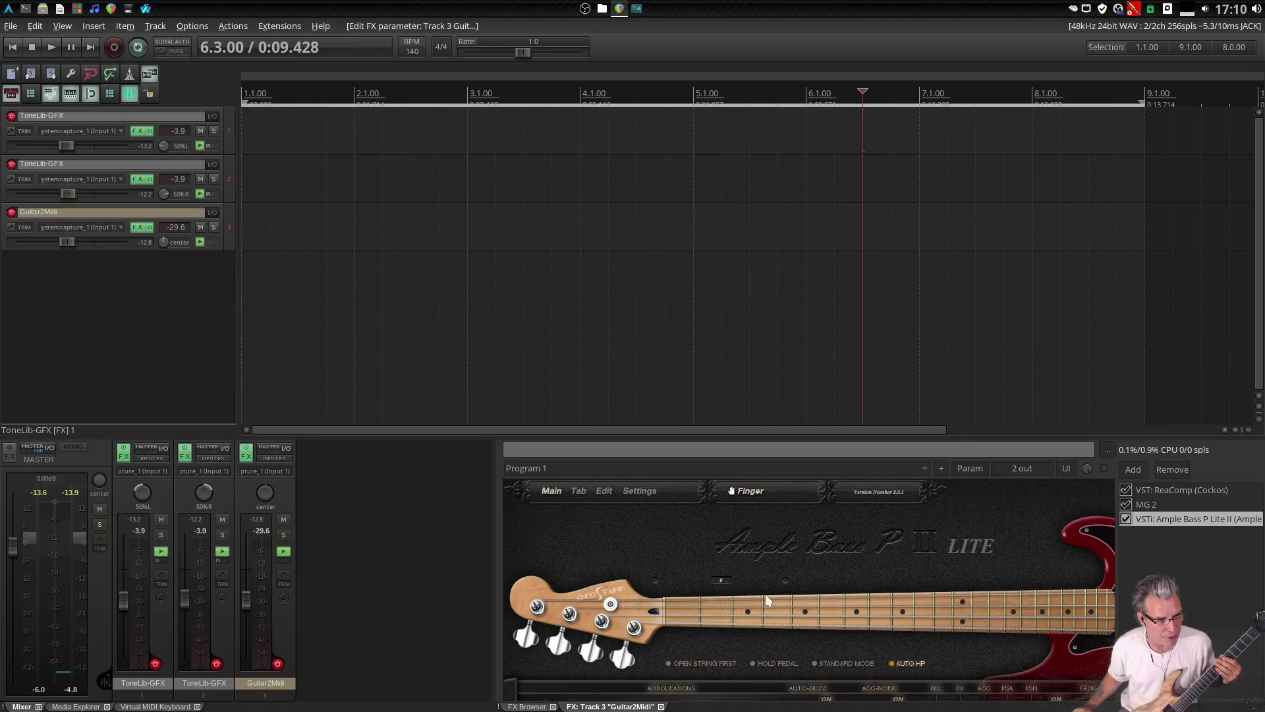
pyautogui.click(284, 535)
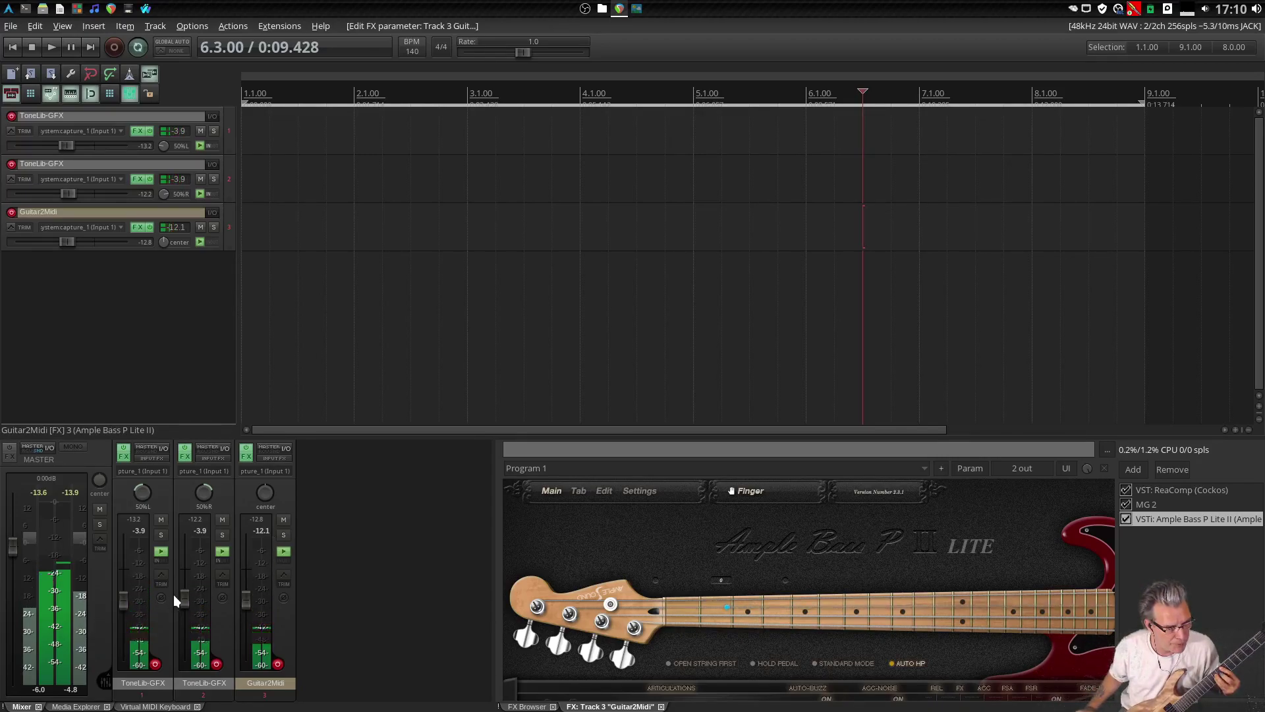
# Raise the first ToneLib-GFX track's volume to about -11.6 dB and the second one's to about -4.87 dB
pyautogui.moveTo(183, 595)
pyautogui.mouseDown()
pyautogui.moveTo(183, 582)
pyautogui.moveTo(122, 600)
pyautogui.moveTo(180, 581)
pyautogui.mouseUp()
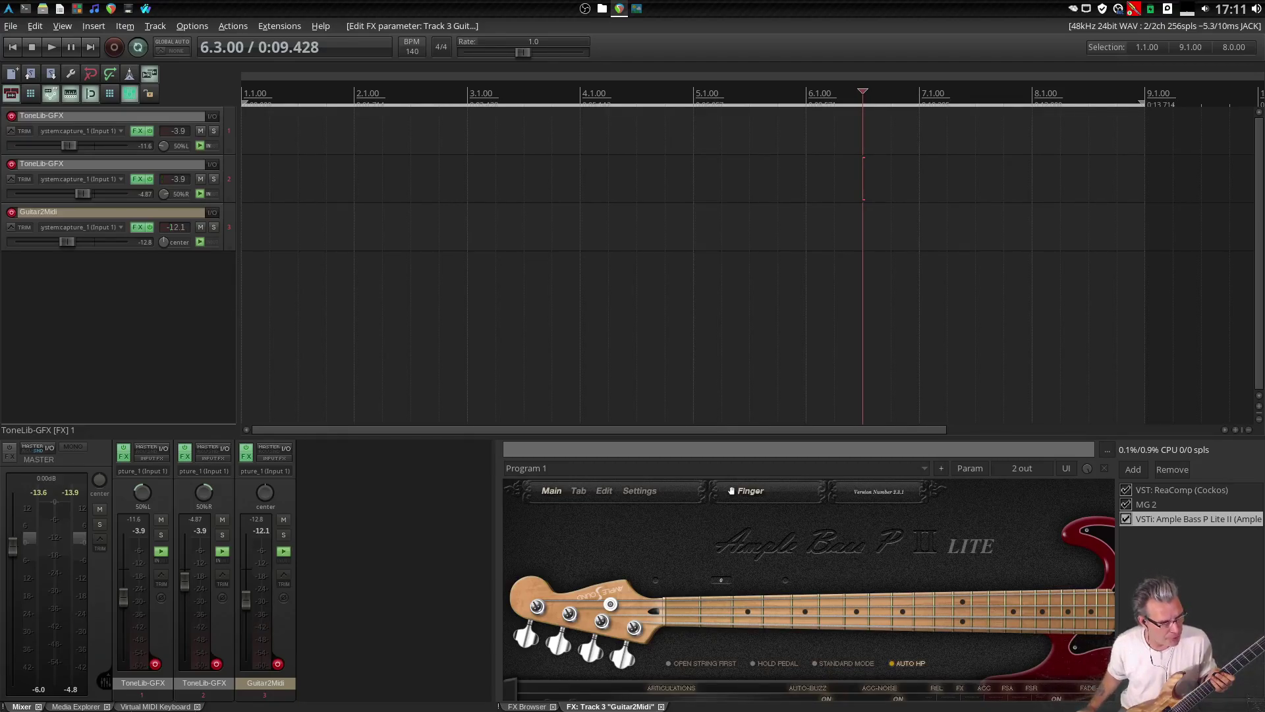
# Browse the 140 BPM audio grooves in the Media Explorer and audition 140_HH_DBGroove_01.wav, 140_HH_DBGroove_02.wav and 140_HH_DBGroove_03.wav
pyautogui.click(76, 706)
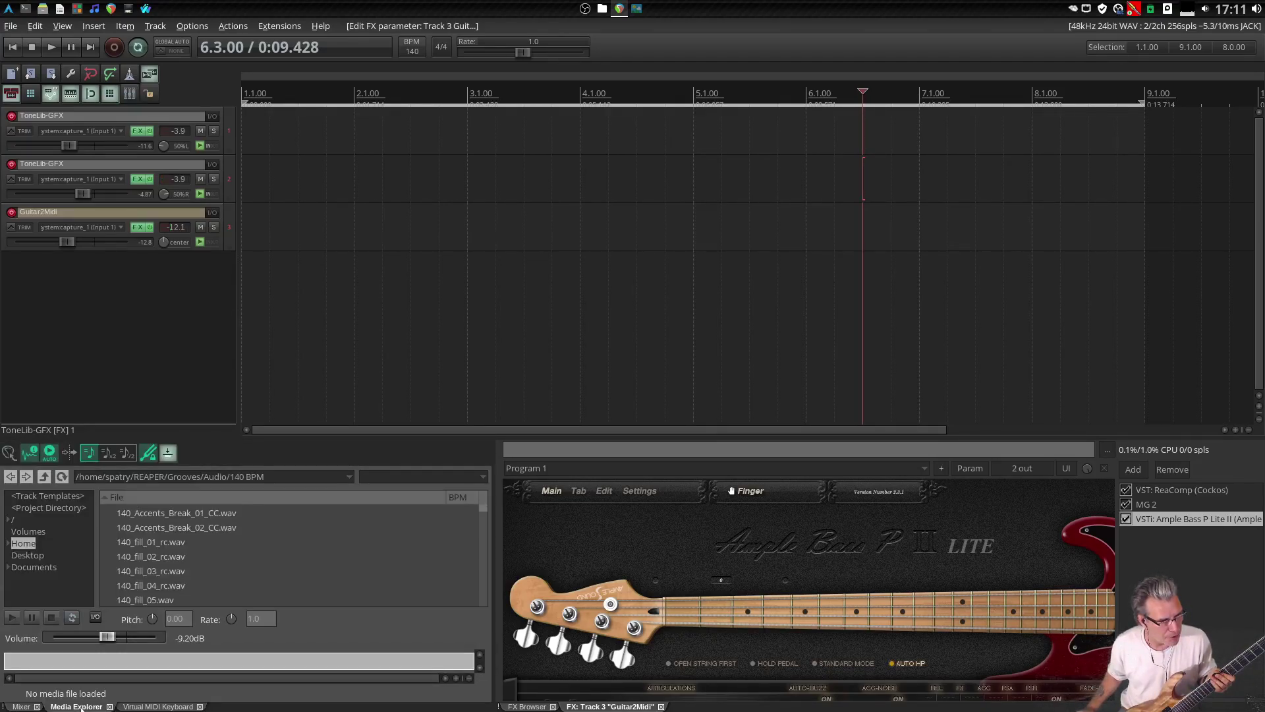
pyautogui.scroll(-1, 222, 548)
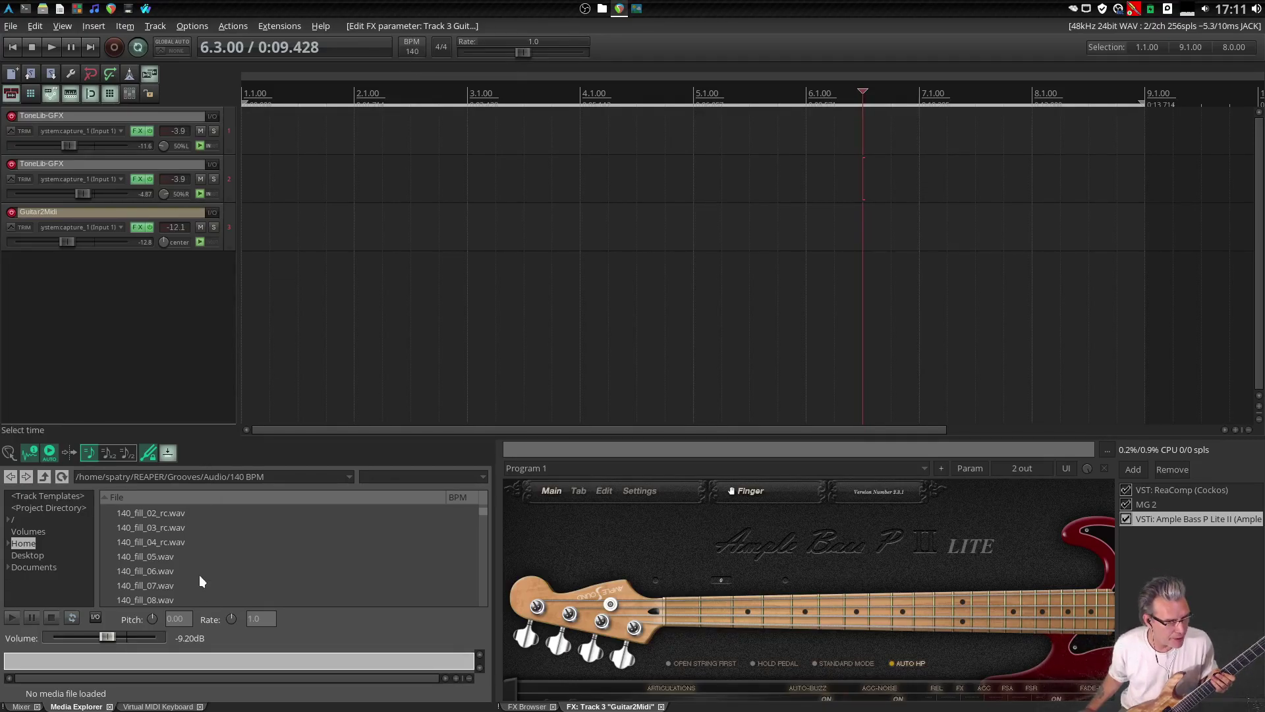
pyautogui.scroll(-5, 206, 568)
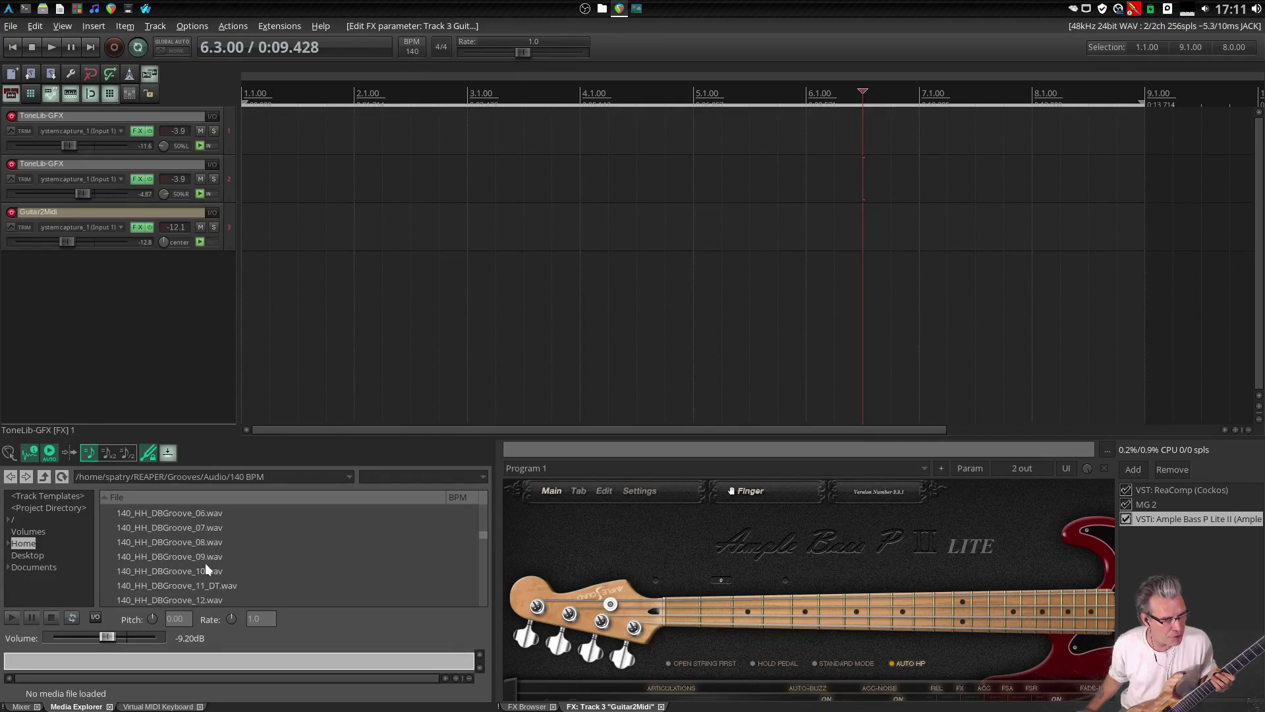
pyautogui.scroll(2, 206, 567)
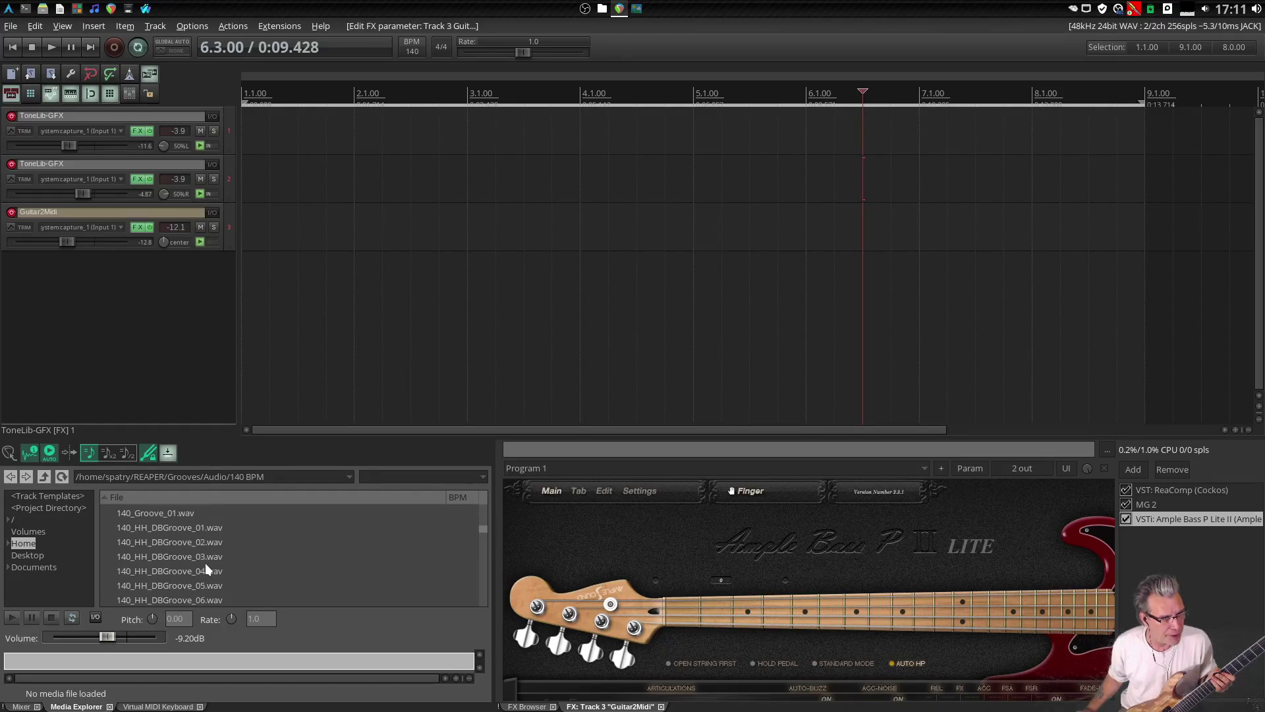
pyautogui.click(172, 524)
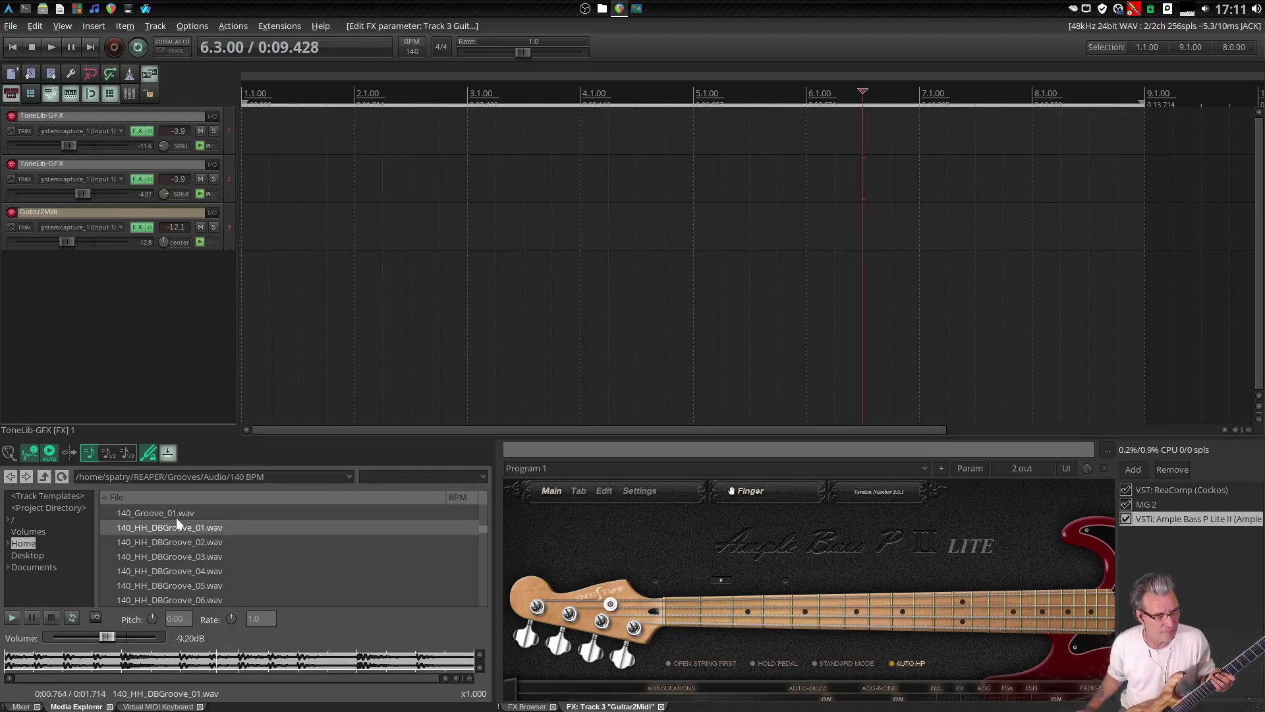
pyautogui.click(176, 540)
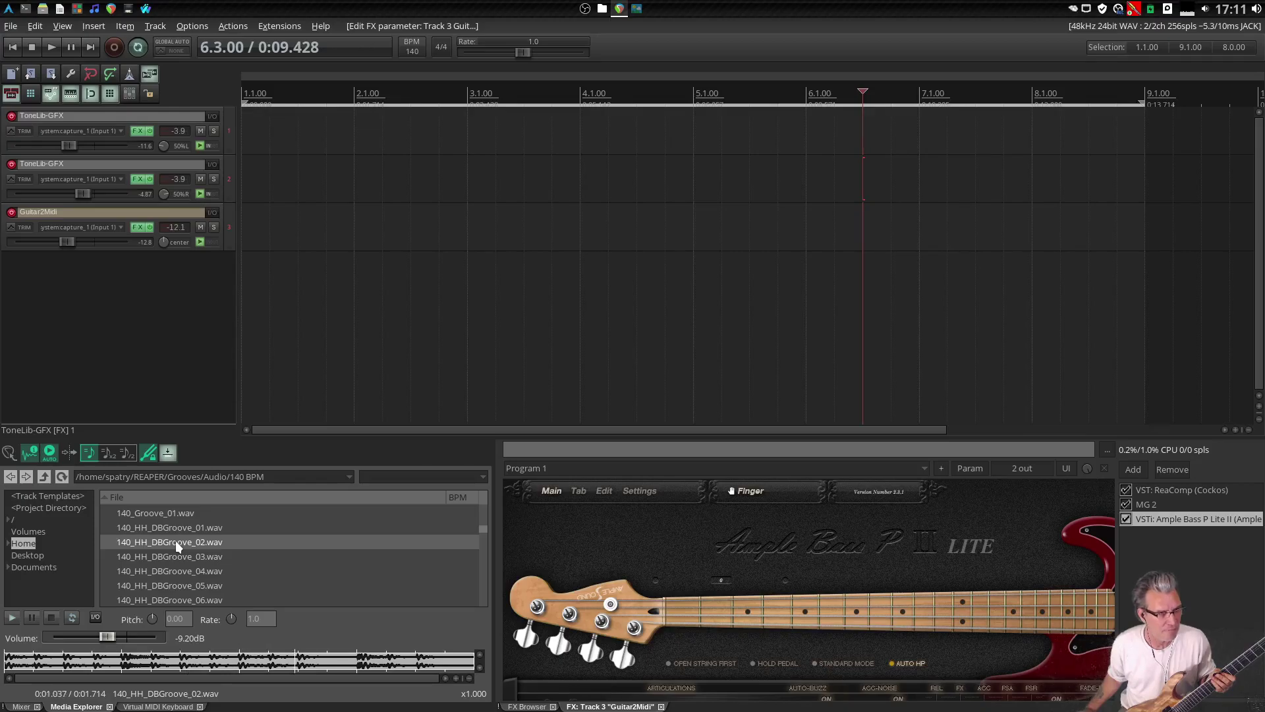
pyautogui.click(176, 555)
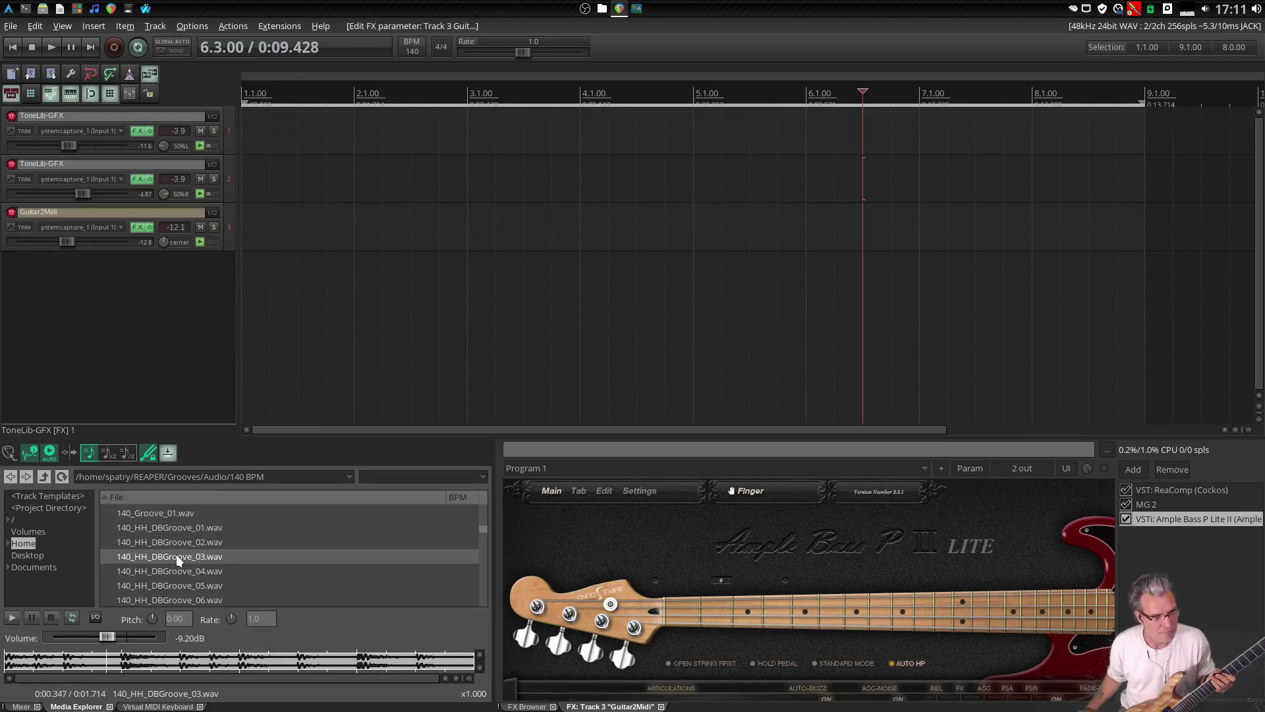
# Insert 140_HH_DBGroove_02.wav at bar 1 and 140_HH_DBGroove_03.wav at bar 2 on the Guitar2Midi track
pyautogui.click(176, 542)
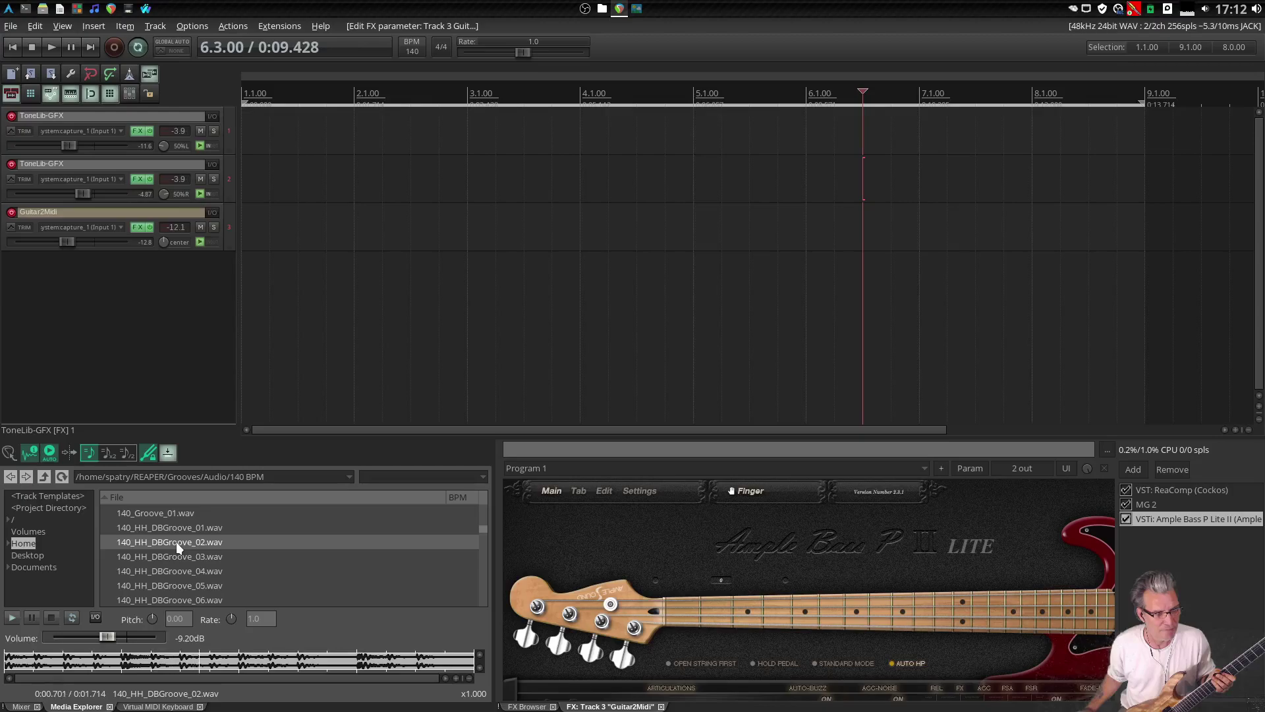
pyautogui.moveTo(176, 545); pyautogui.dragTo(325, 200)
pyautogui.moveTo(257, 234)
pyautogui.mouseDown()
pyautogui.moveTo(316, 232)
pyautogui.moveTo(277, 232)
pyautogui.mouseUp()
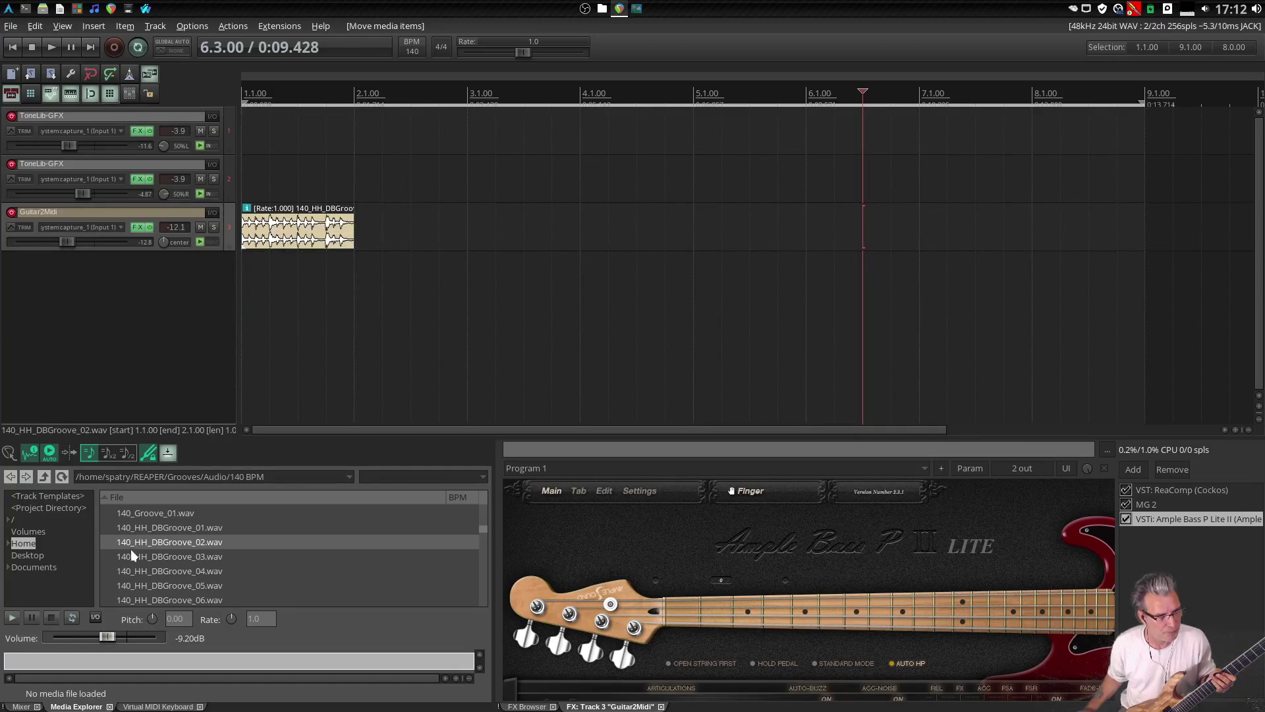
pyautogui.moveTo(131, 555); pyautogui.dragTo(220, 540)
pyautogui.moveTo(367, 211); pyautogui.dragTo(358, 220)
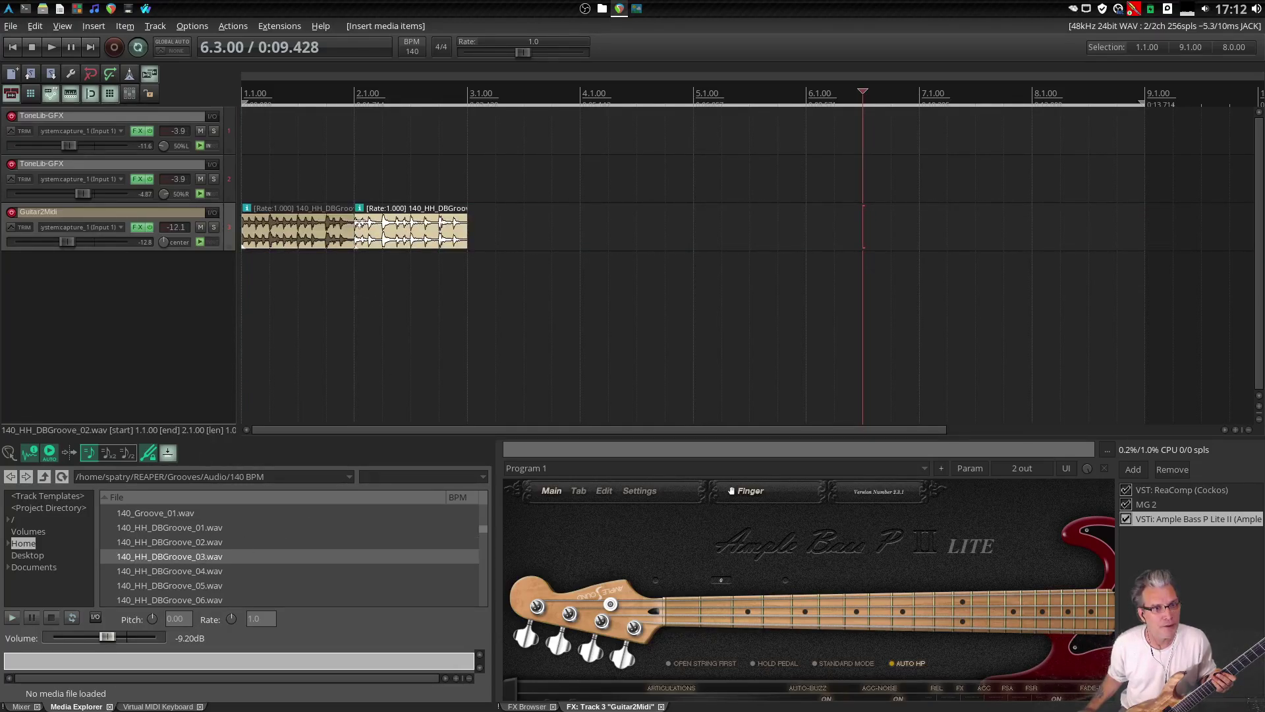
# Insert 140_HH_DBGroove_02.wav at bar 3 and 140_HH_DBGroove_03.wav at bar 4, directly after the existing groove items
pyautogui.click(145, 544)
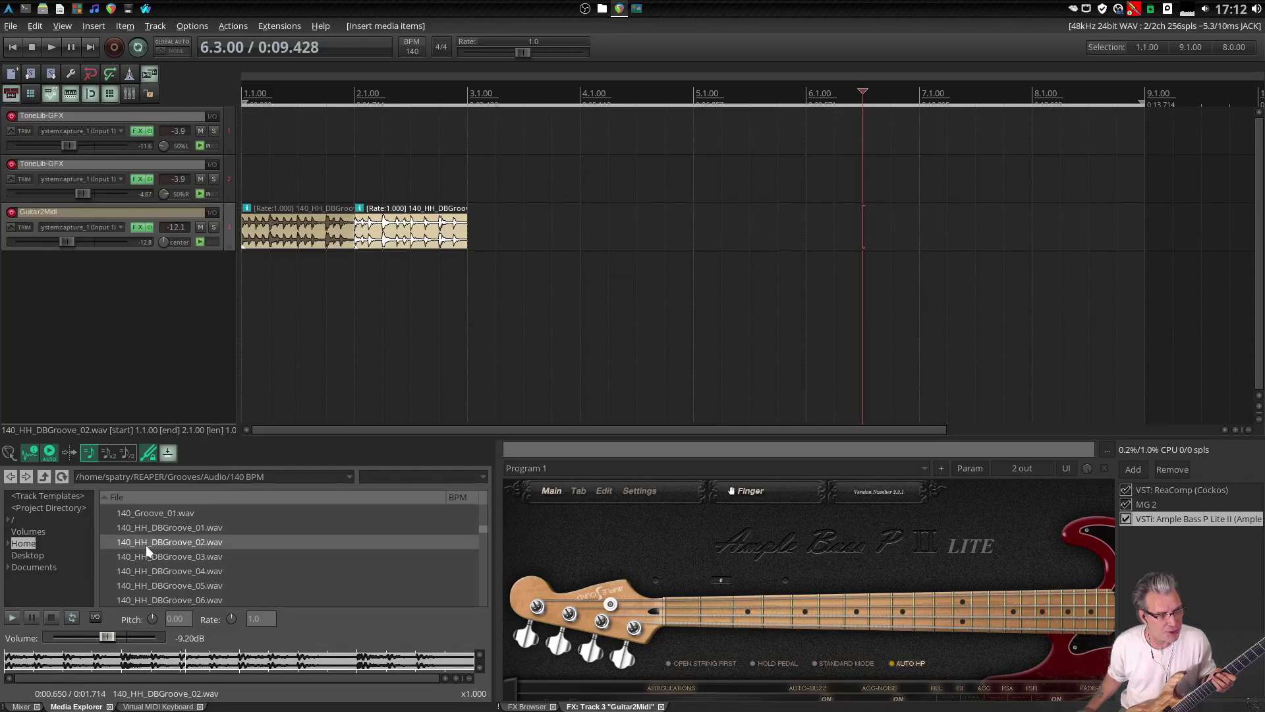
pyautogui.moveTo(146, 548); pyautogui.dragTo(352, 549)
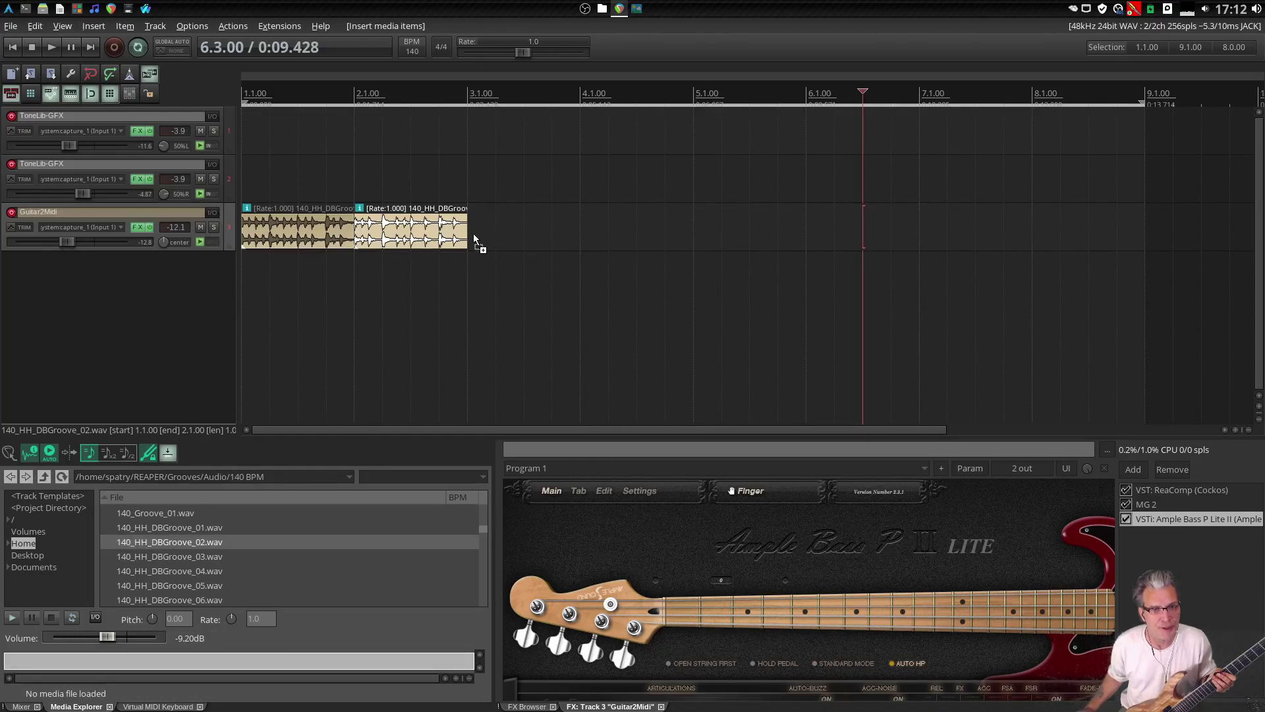
pyautogui.moveTo(474, 234); pyautogui.dragTo(473, 233)
pyautogui.click(196, 558)
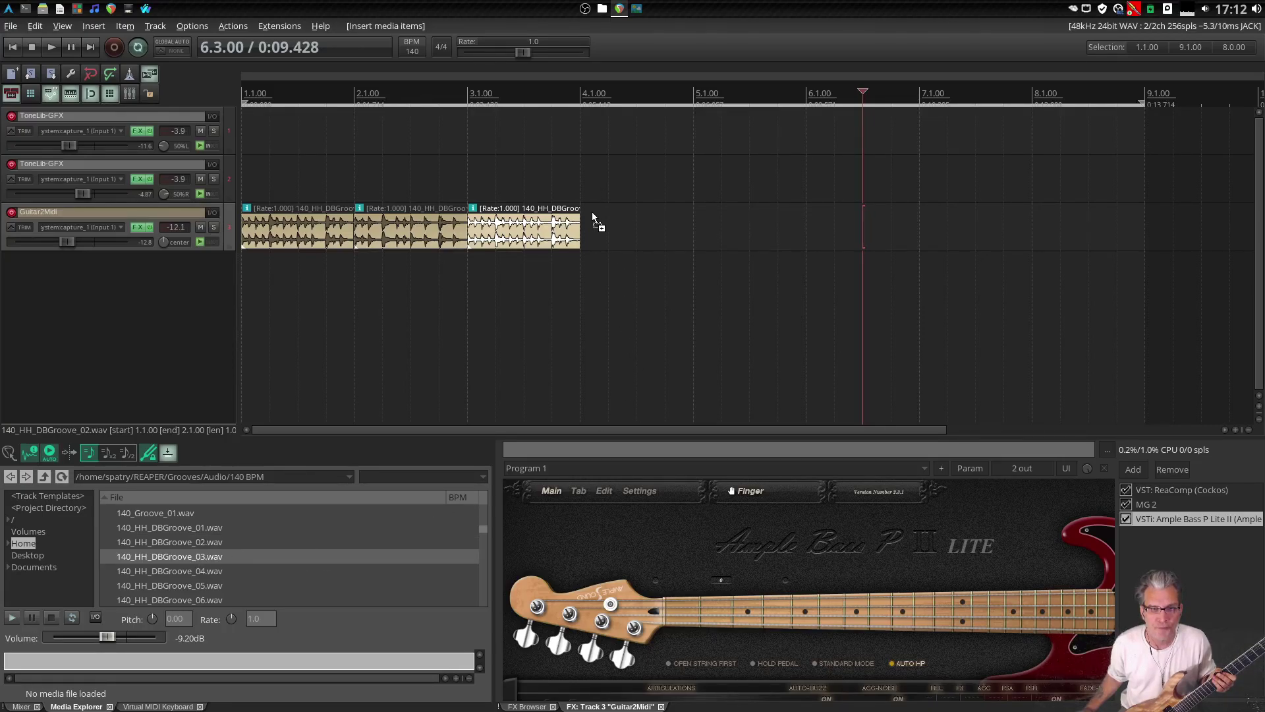
pyautogui.moveTo(592, 212); pyautogui.dragTo(592, 211)
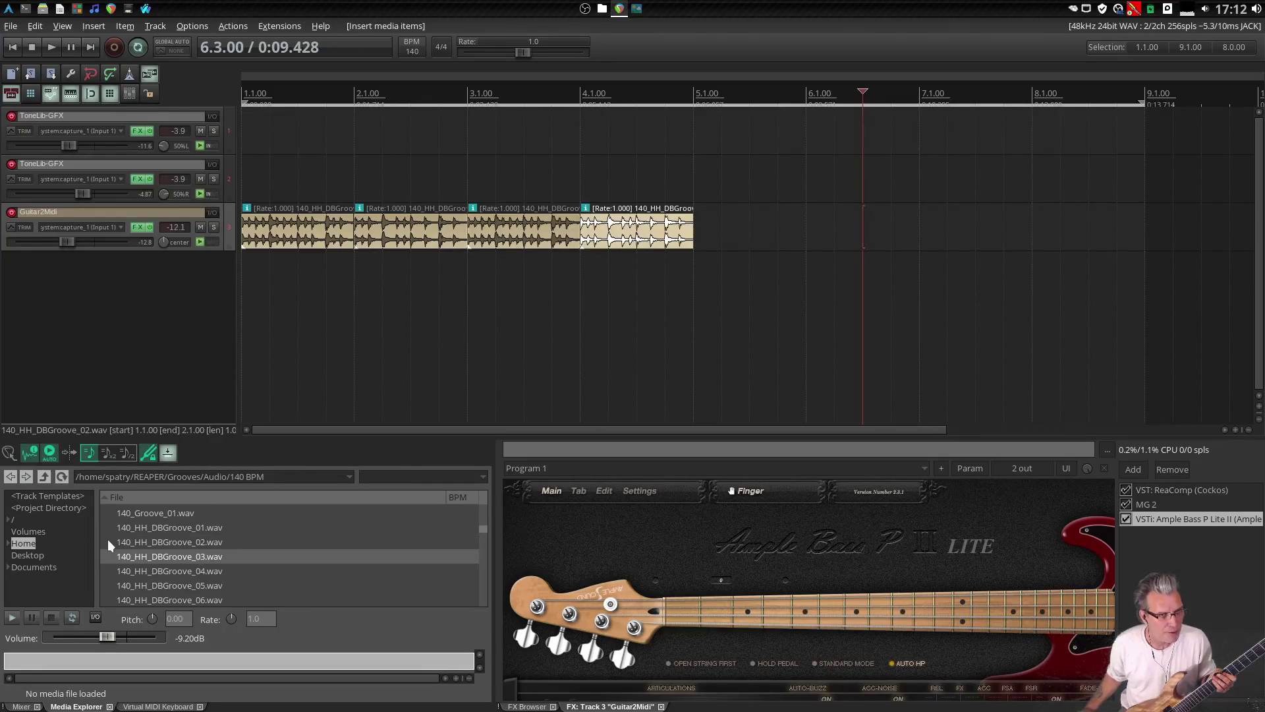
# Continue the alternating groove with 140_HH_DBGroove_02.wav at bar 5 and 140_HH_DBGroove_03.wav at bar 6
pyautogui.moveTo(127, 548); pyautogui.dragTo(684, 415)
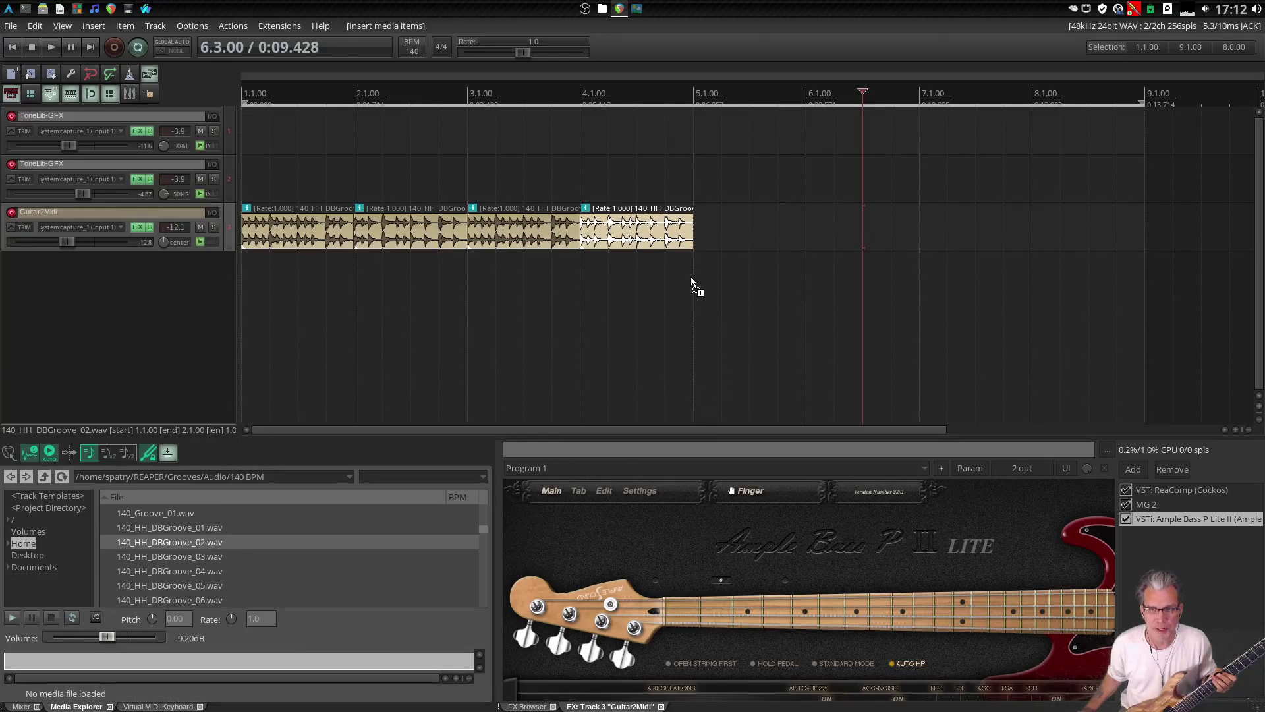
pyautogui.moveTo(694, 235); pyautogui.dragTo(693, 235)
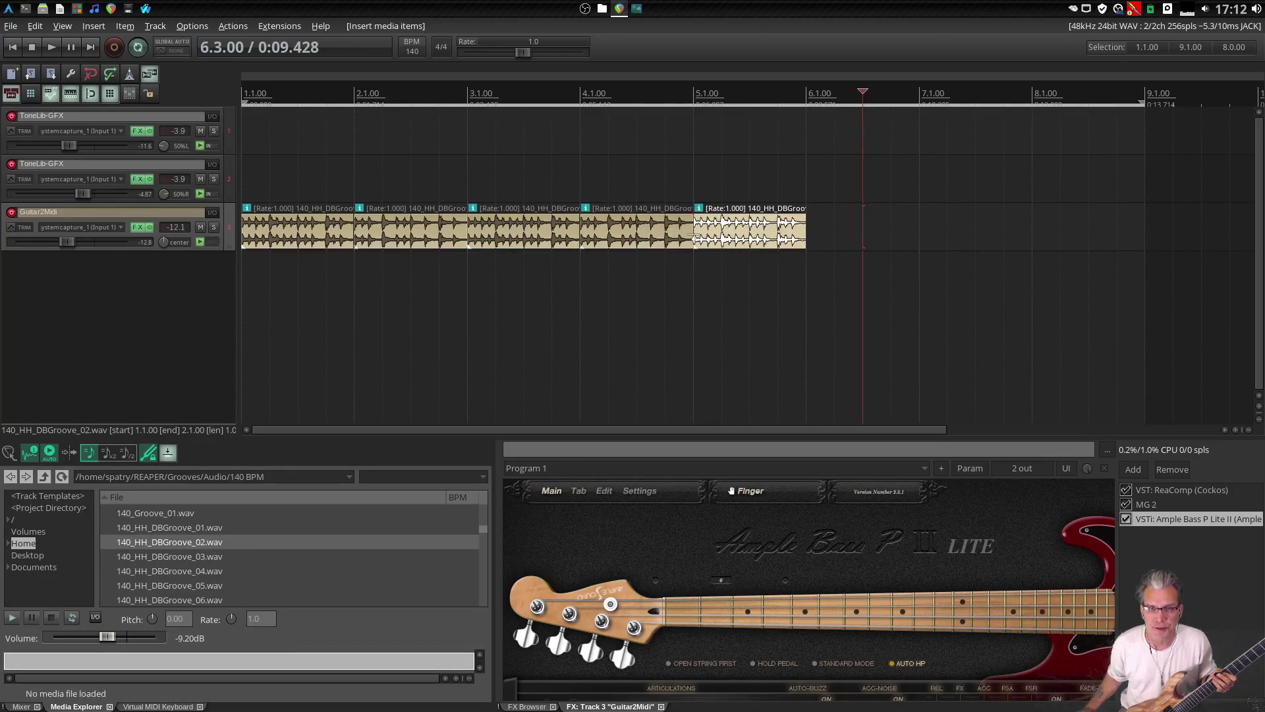
pyautogui.moveTo(211, 555); pyautogui.dragTo(733, 444)
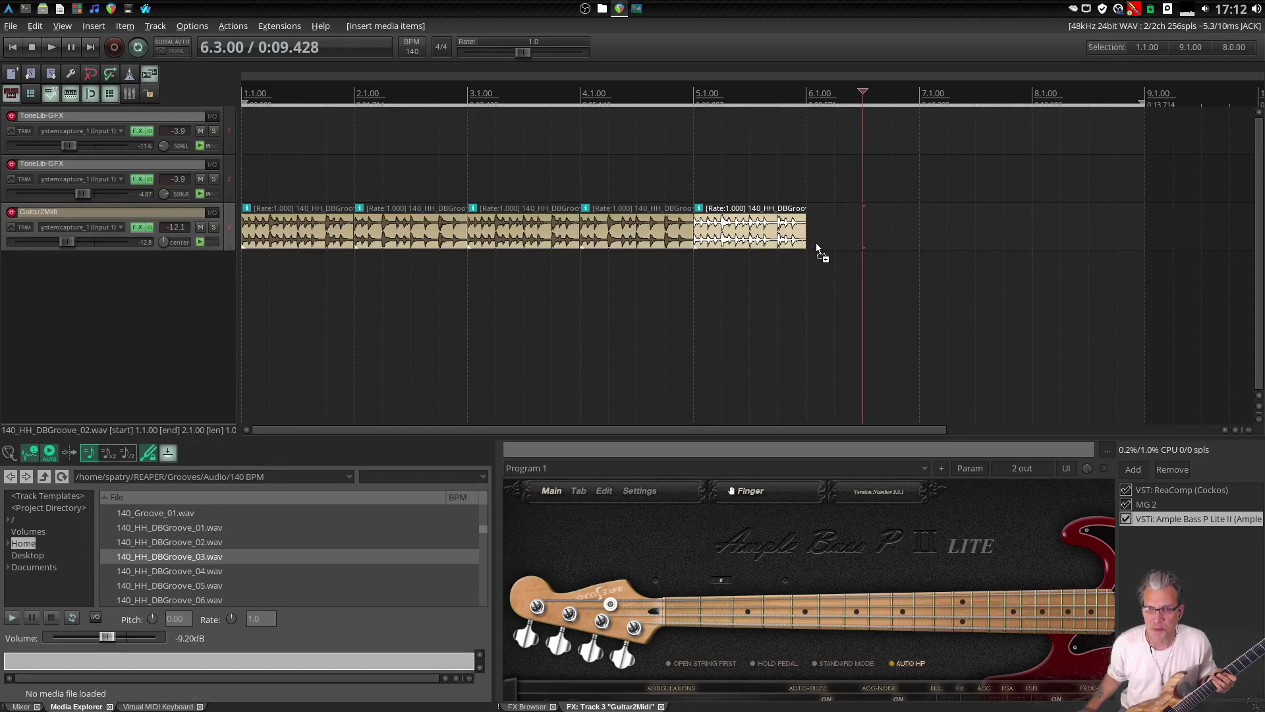
pyautogui.moveTo(816, 243); pyautogui.dragTo(815, 242)
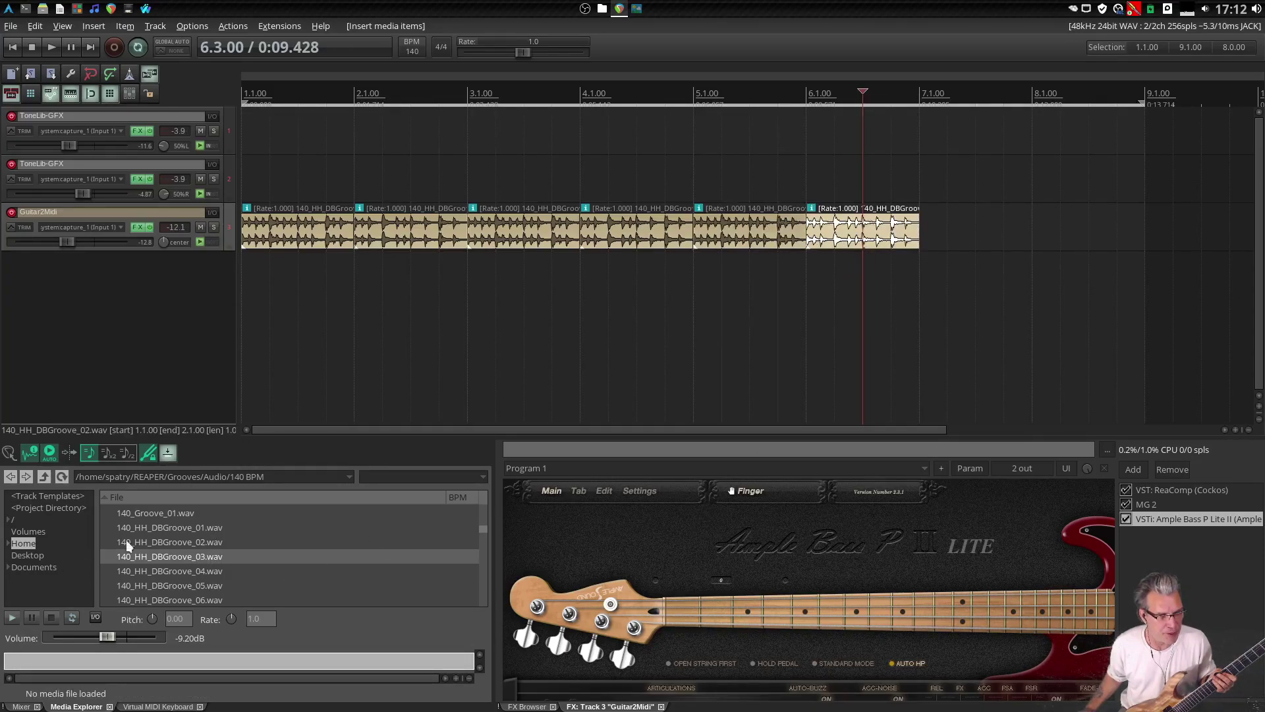
# Complete the eight-bar groove with 140_HH_DBGroove_02.wav at bar 7 and 140_HH_DBGroove_03.wav at bar 8
pyautogui.click(164, 540)
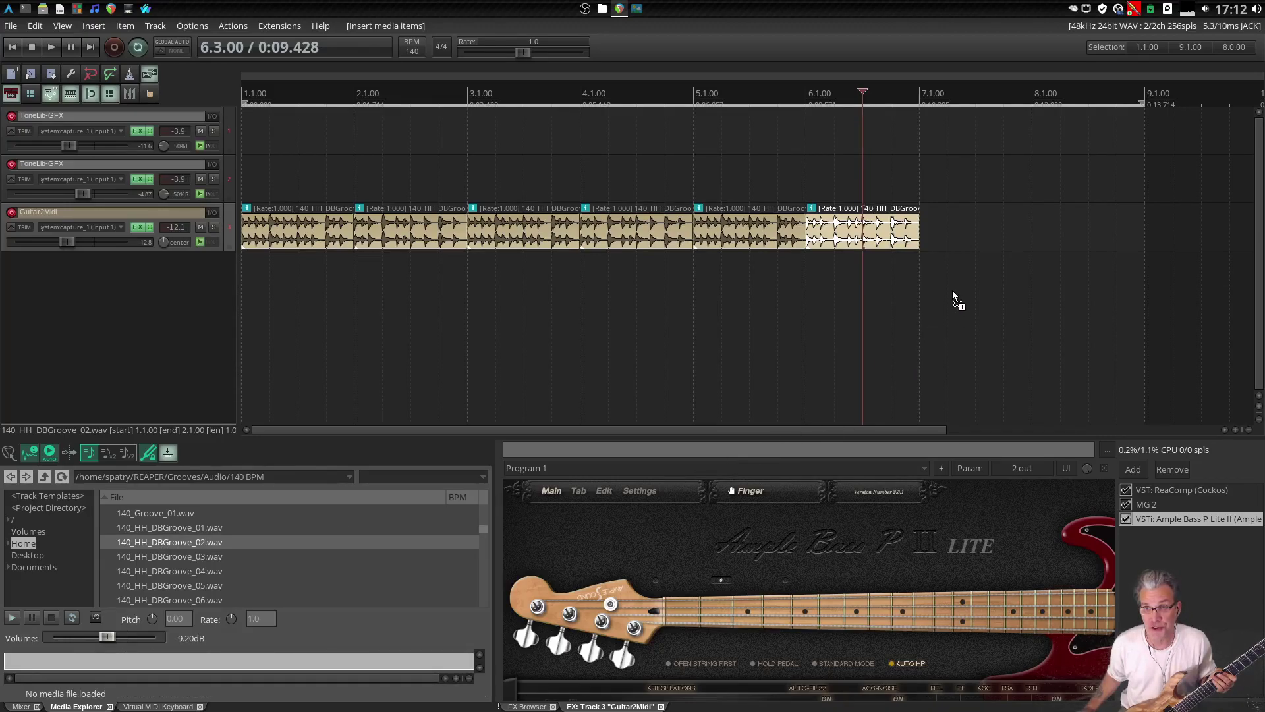
pyautogui.moveTo(930, 243); pyautogui.dragTo(927, 242)
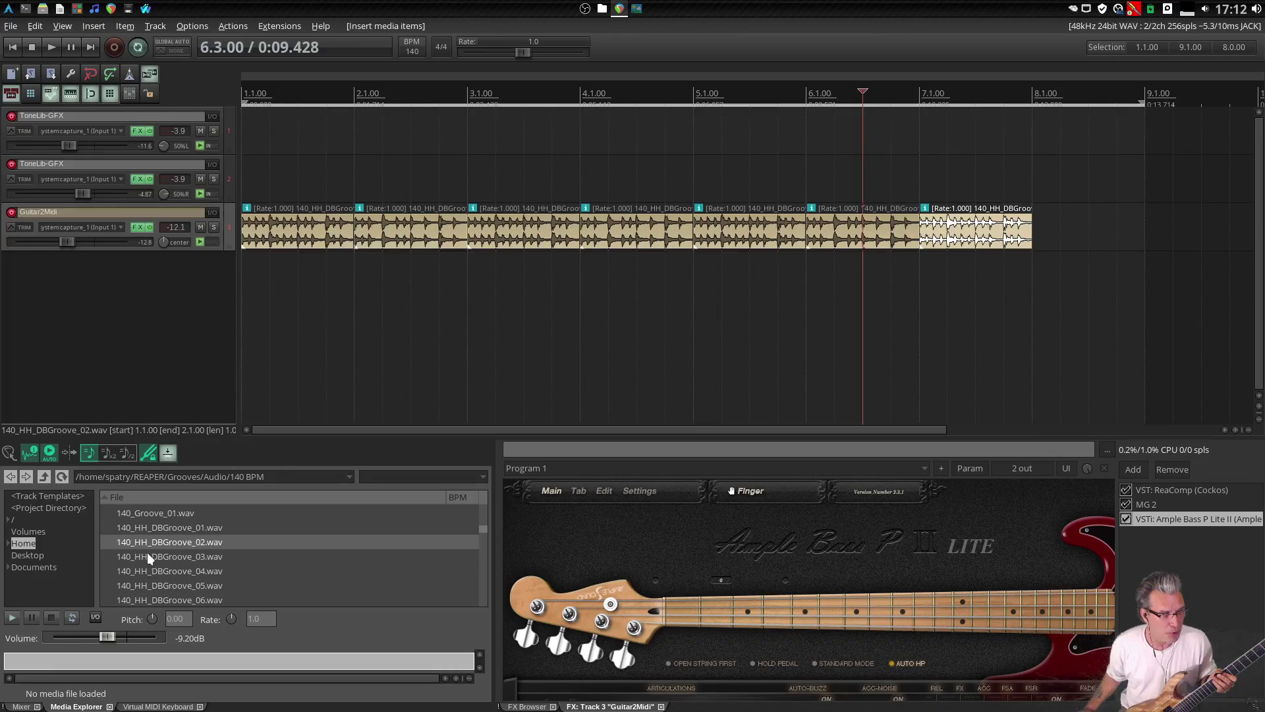
pyautogui.moveTo(144, 556); pyautogui.dragTo(269, 560)
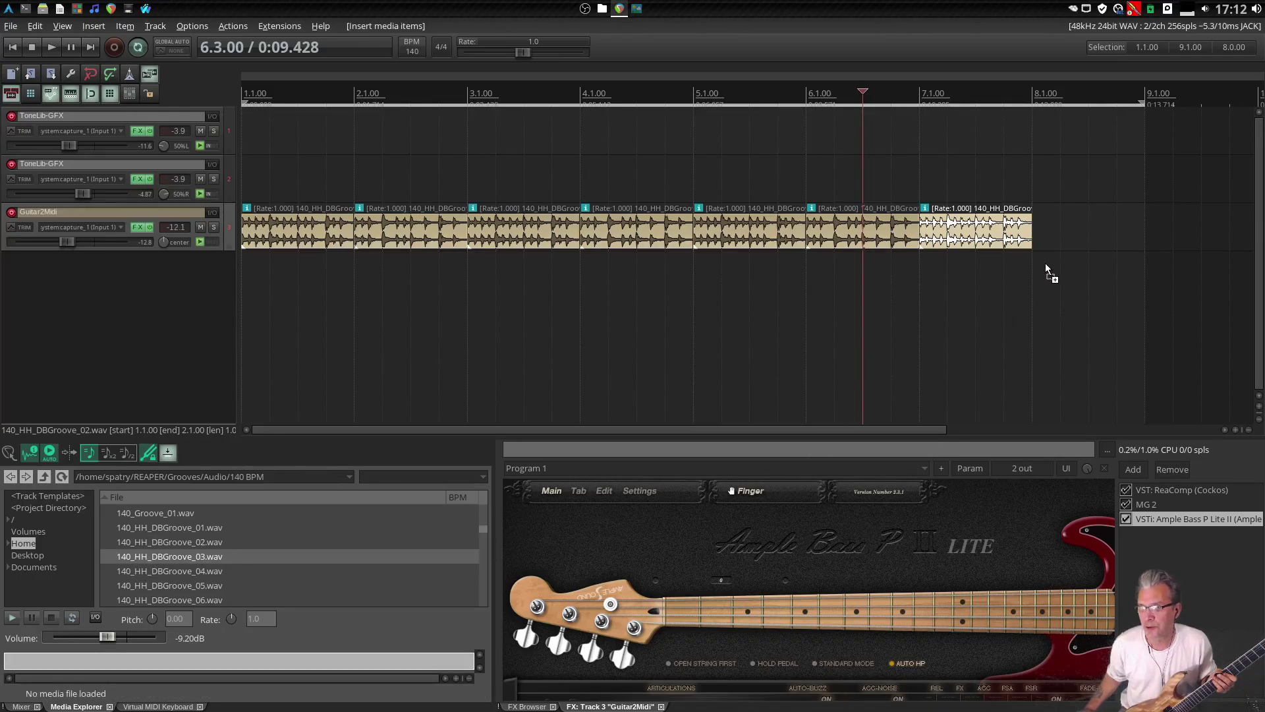
pyautogui.moveTo(1036, 243); pyautogui.dragTo(1035, 244)
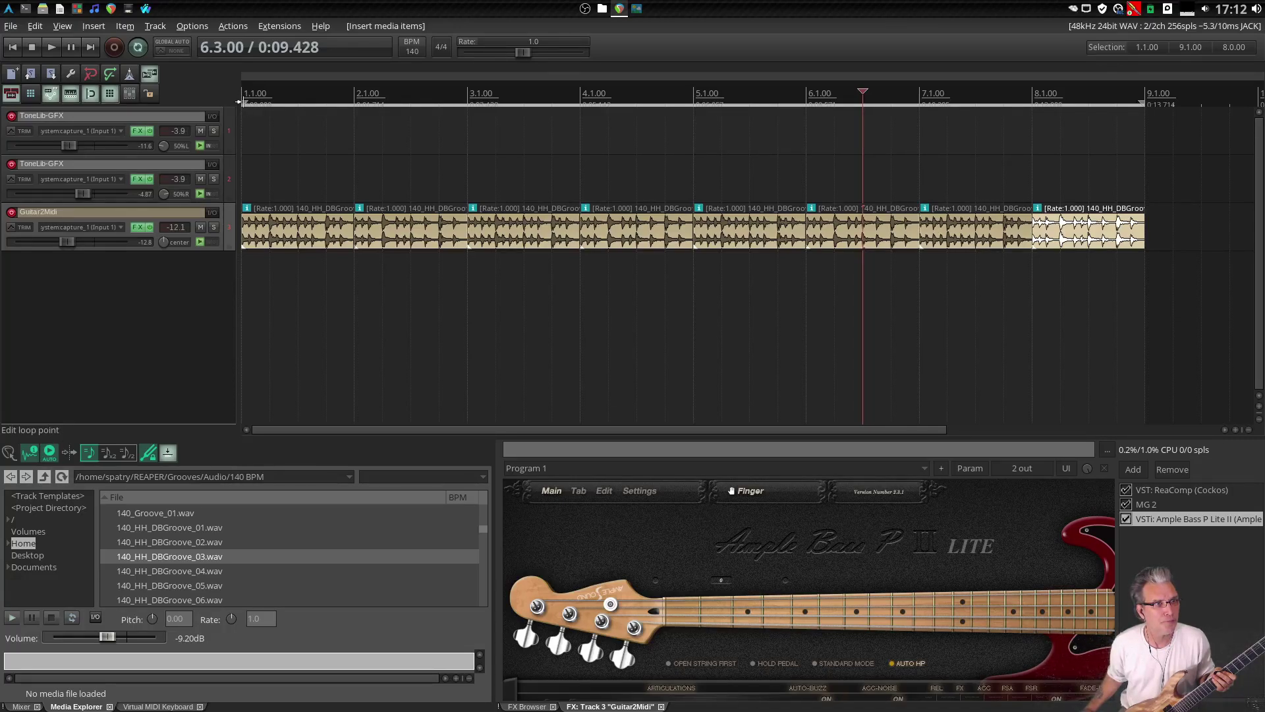
# Keep the loop start at 1.1.00 and play the project to audition the drum groove
pyautogui.moveTo(243, 102)
pyautogui.mouseDown()
pyautogui.moveTo(285, 100)
pyautogui.moveTo(234, 99)
pyautogui.mouseUp()
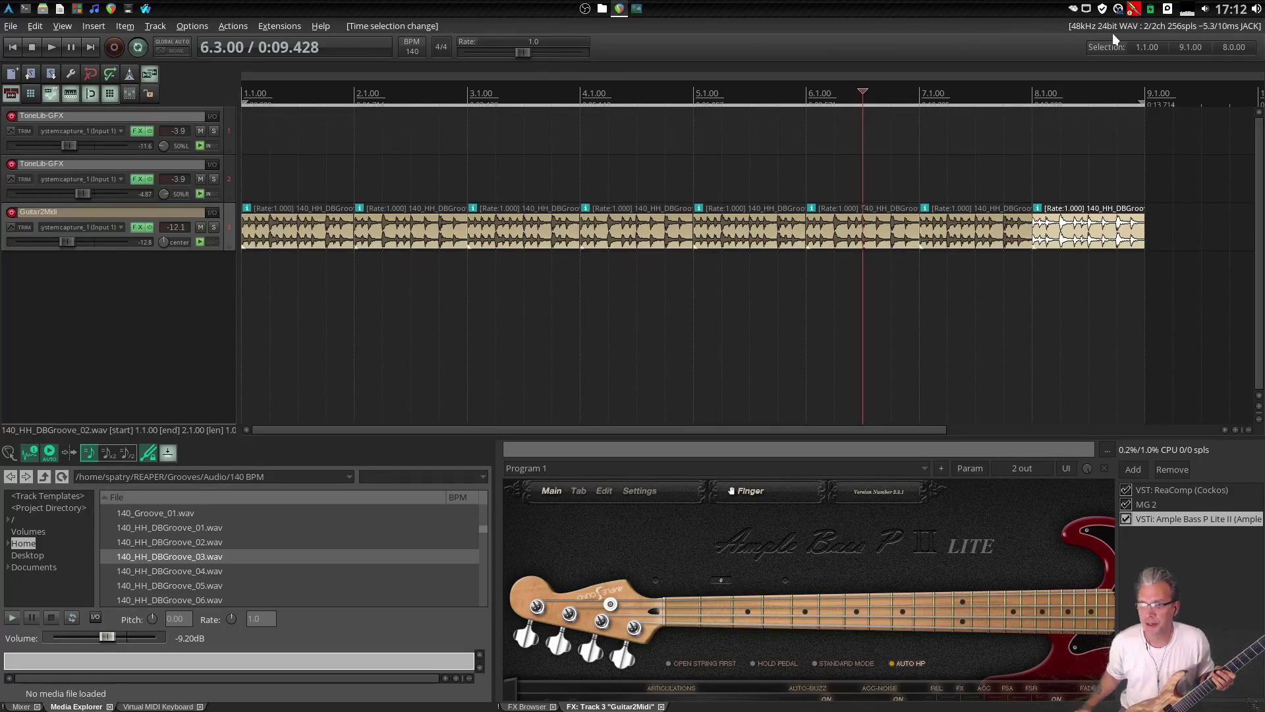
pyautogui.click(46, 45)
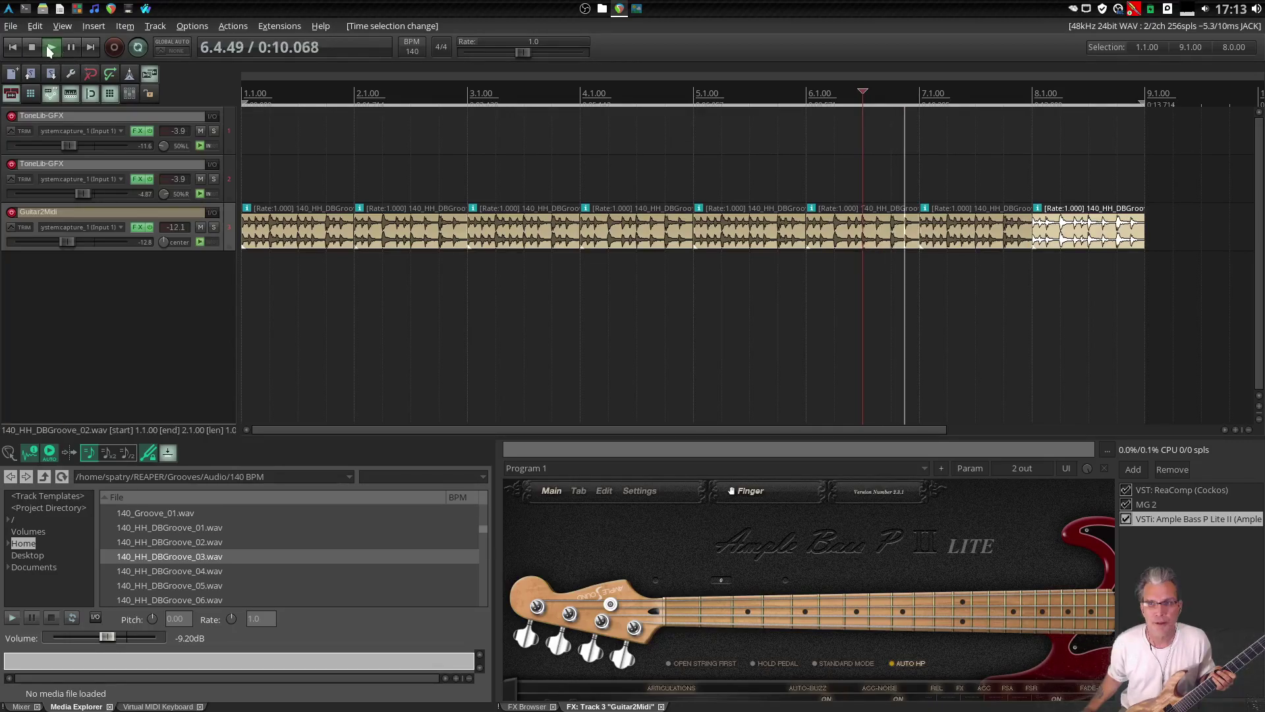
pyautogui.click(46, 46)
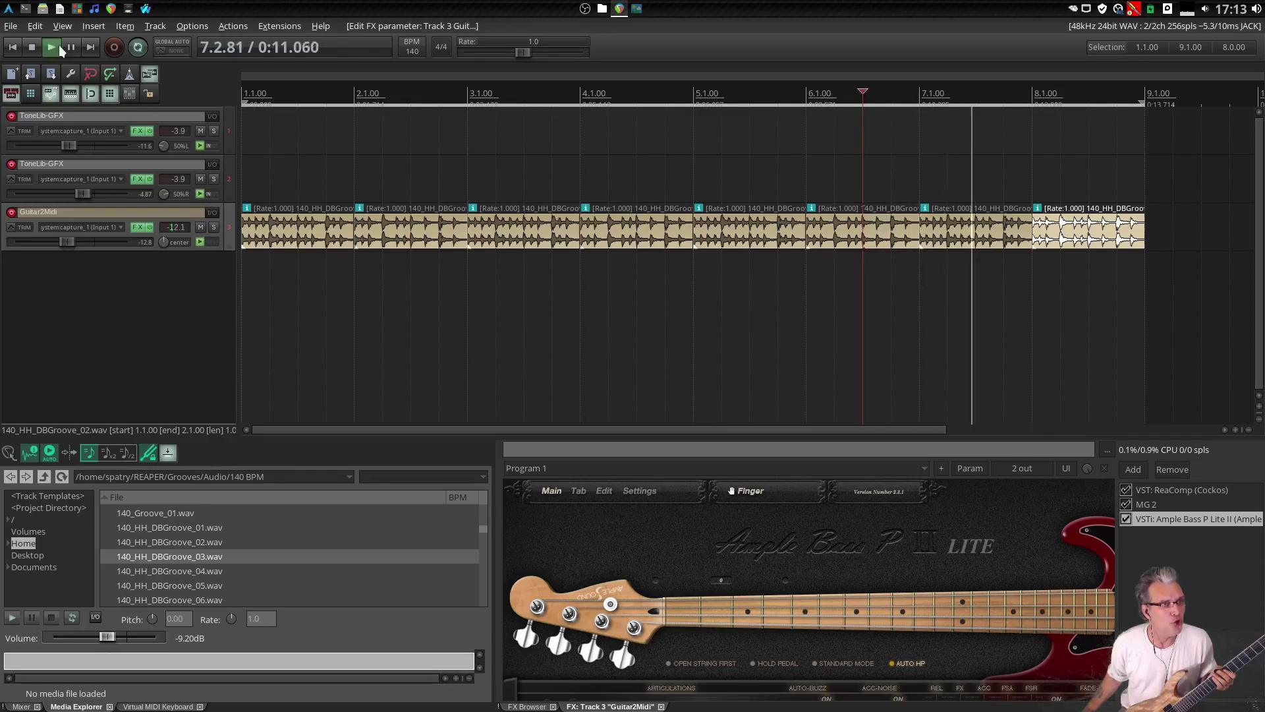
# Insert a new track below Guitar2Midi, arm it for recording and set its input to None
pyautogui.rightClick(110, 322)
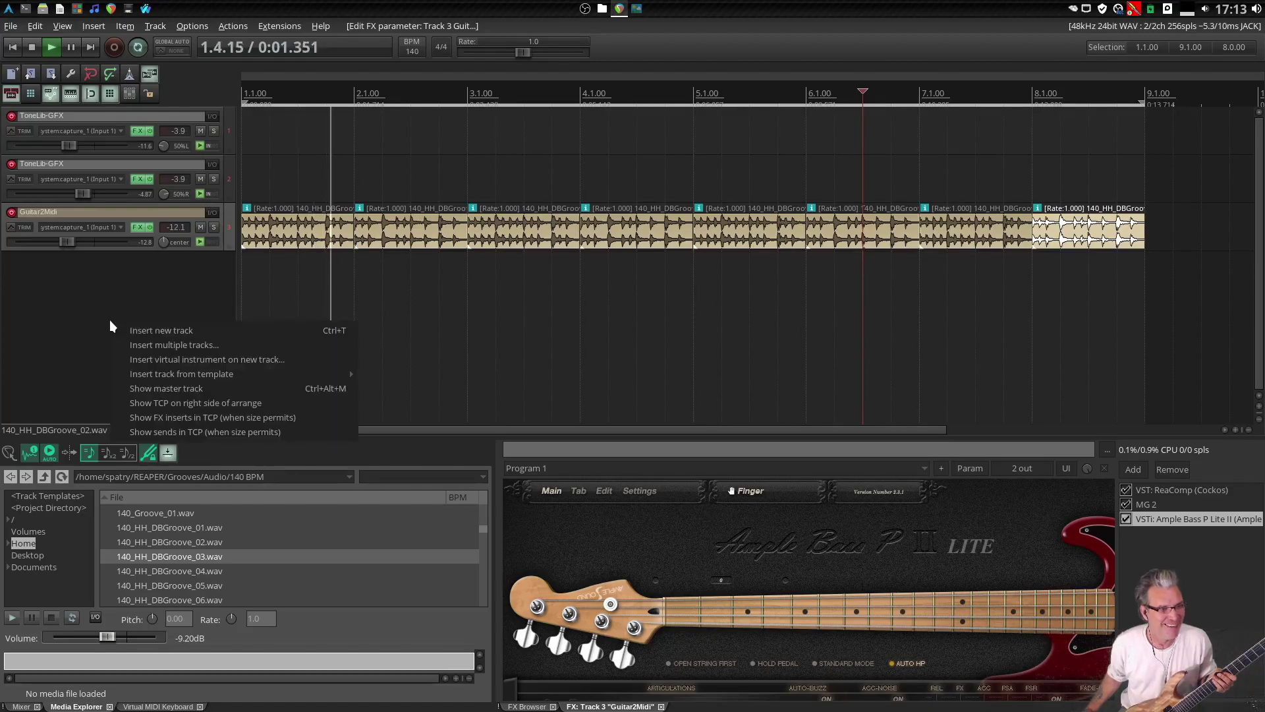
pyautogui.click(152, 328)
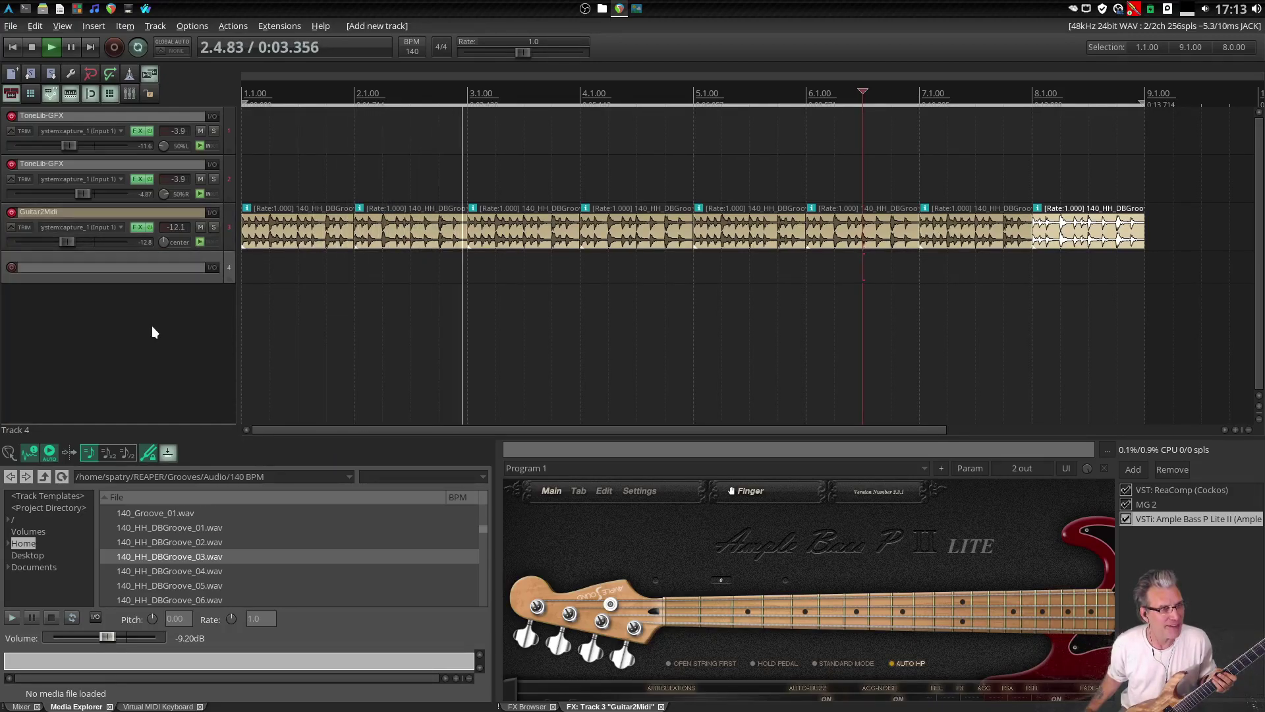
pyautogui.click(11, 267)
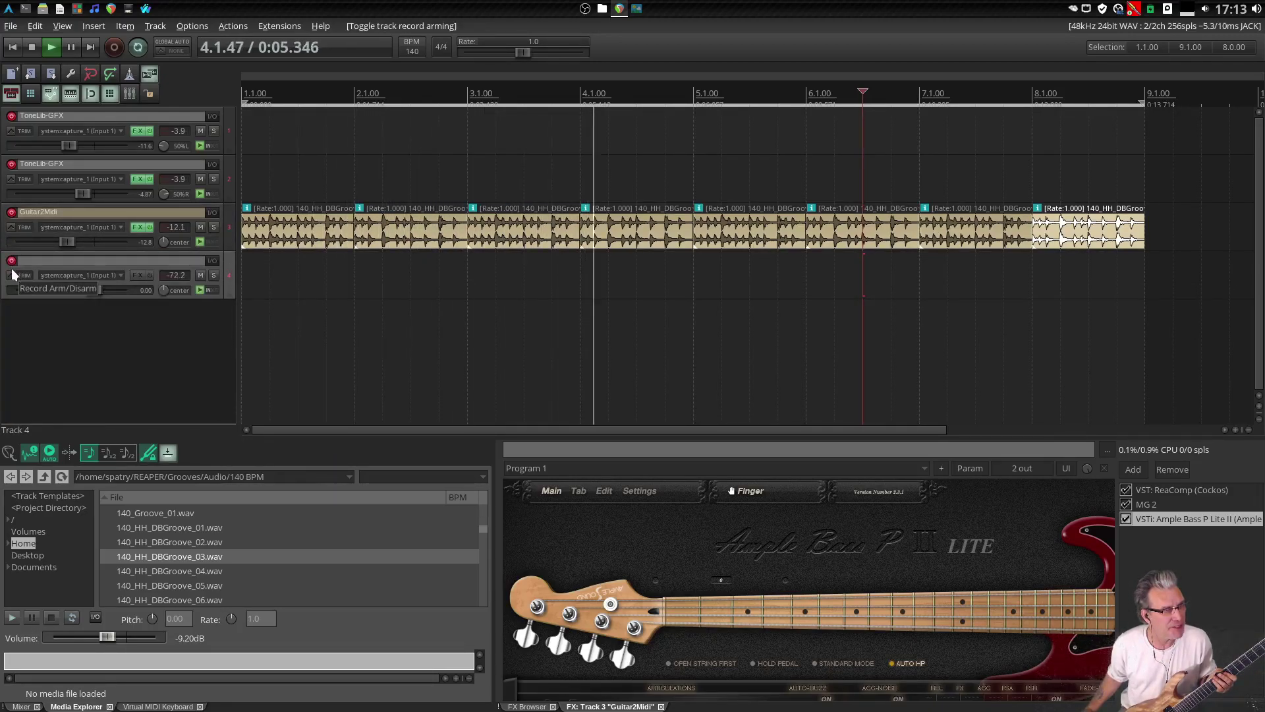
pyautogui.click(84, 274)
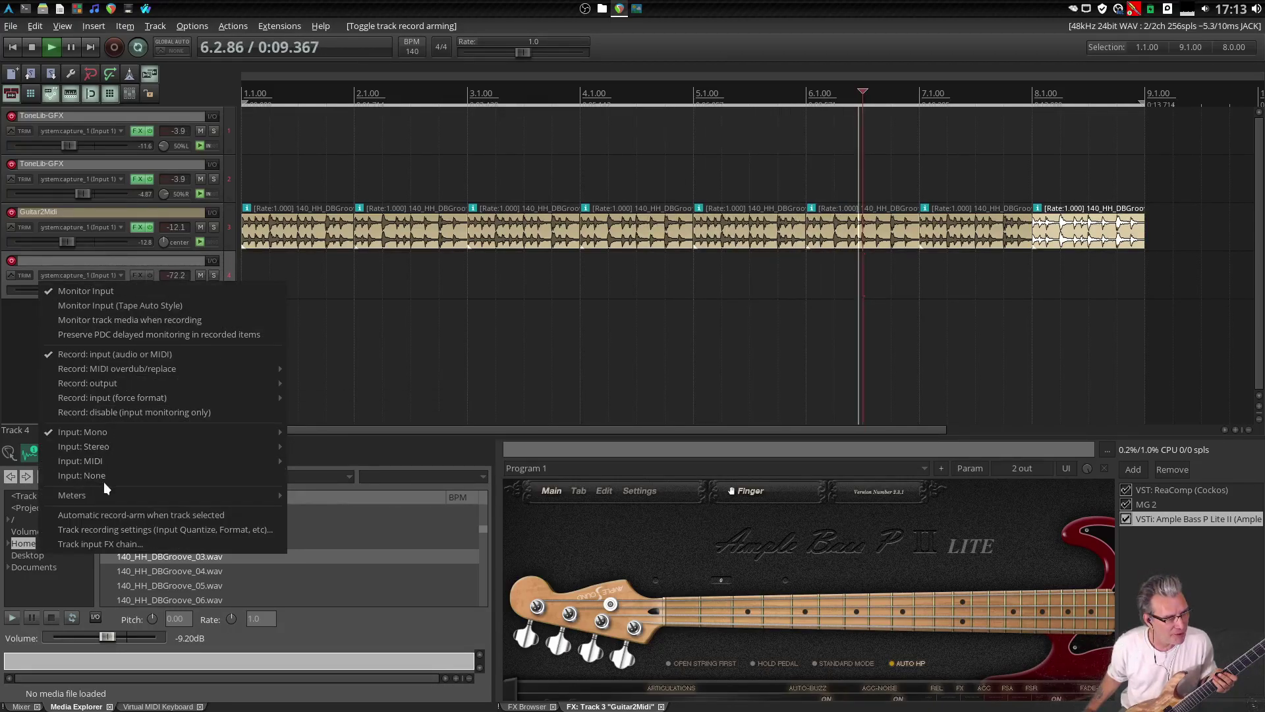
pyautogui.click(104, 478)
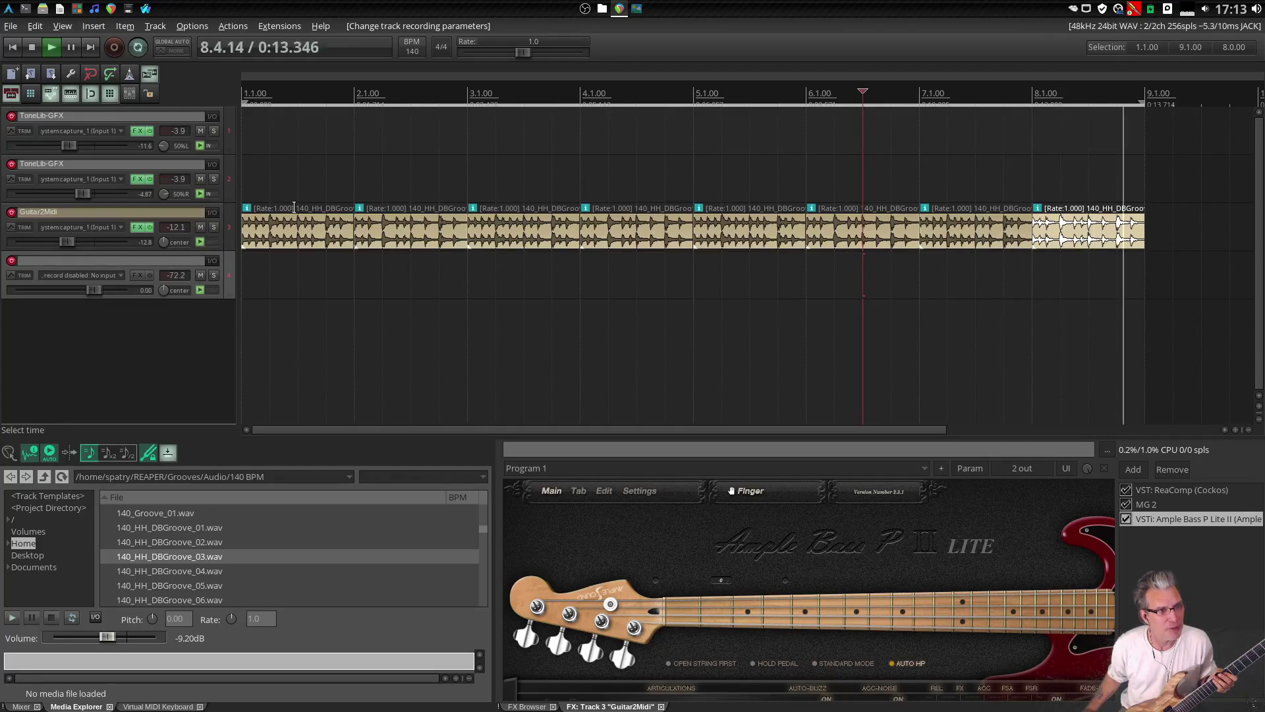
# Move all eight groove items from the Guitar2Midi track down to the new track, keeping their bar positions
pyautogui.moveTo(294, 207); pyautogui.dragTo(263, 281)
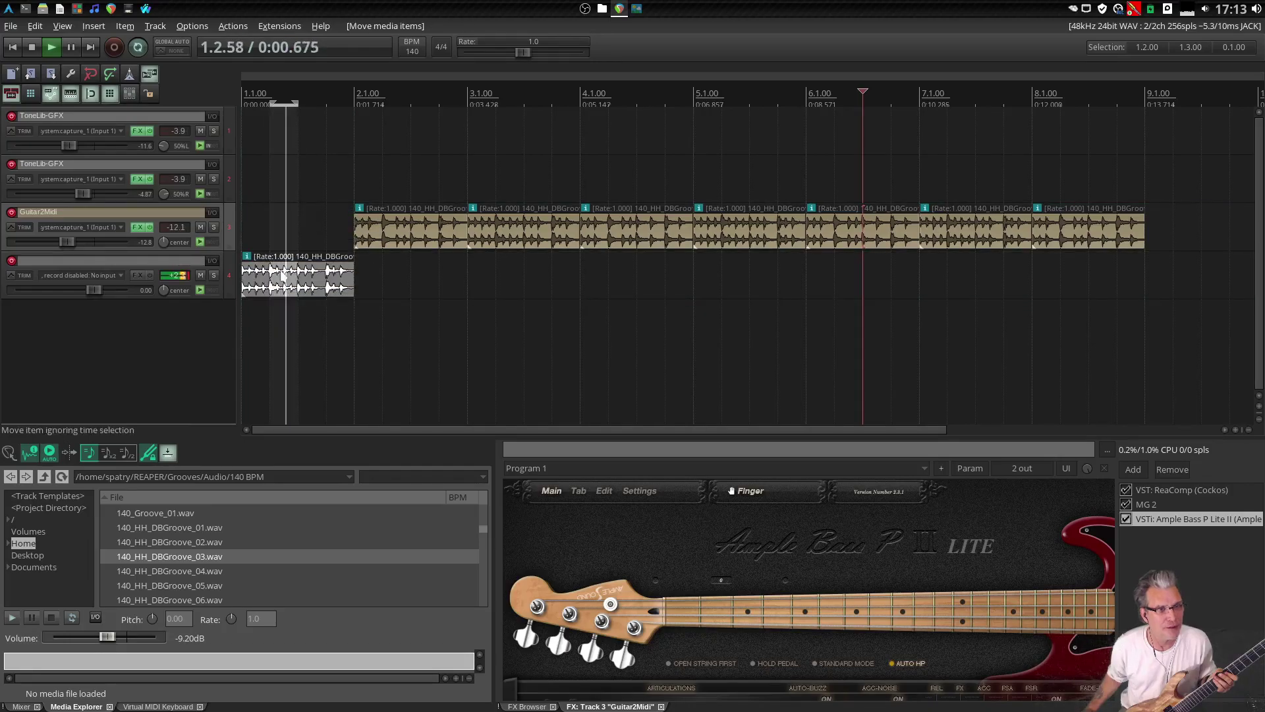
pyautogui.moveTo(399, 237); pyautogui.dragTo(400, 275)
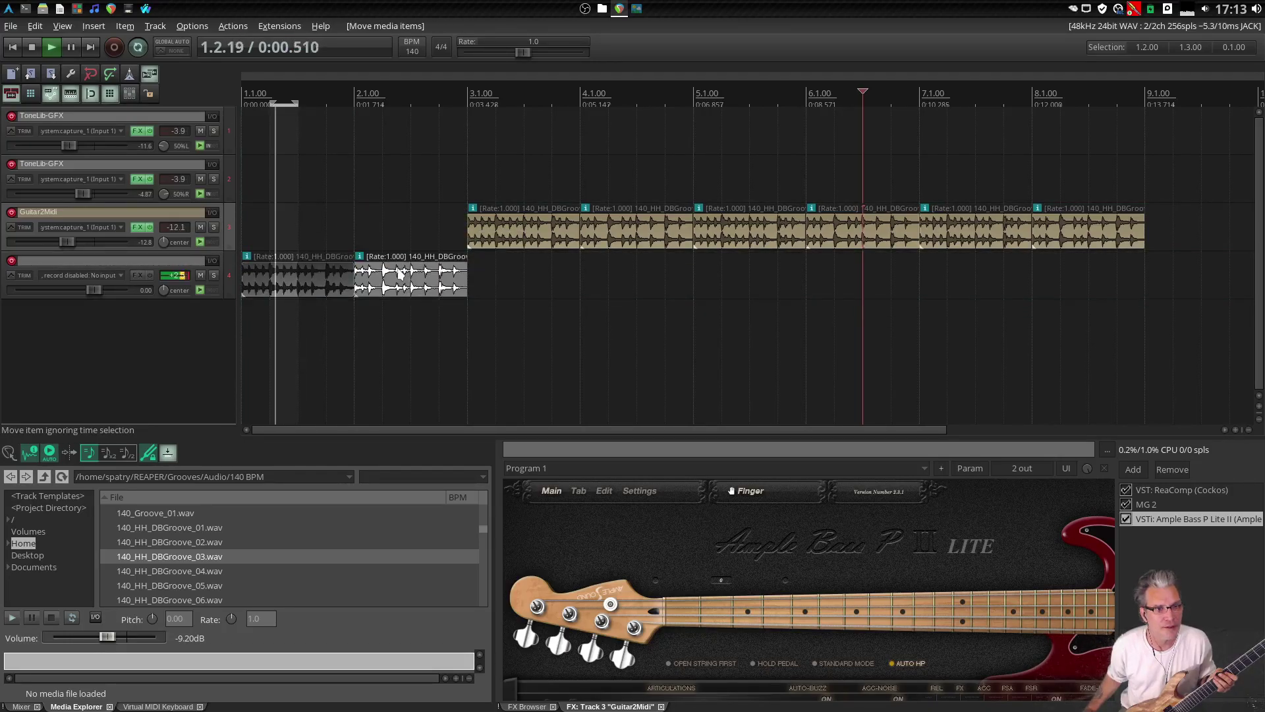
pyautogui.moveTo(495, 228); pyautogui.dragTo(693, 271)
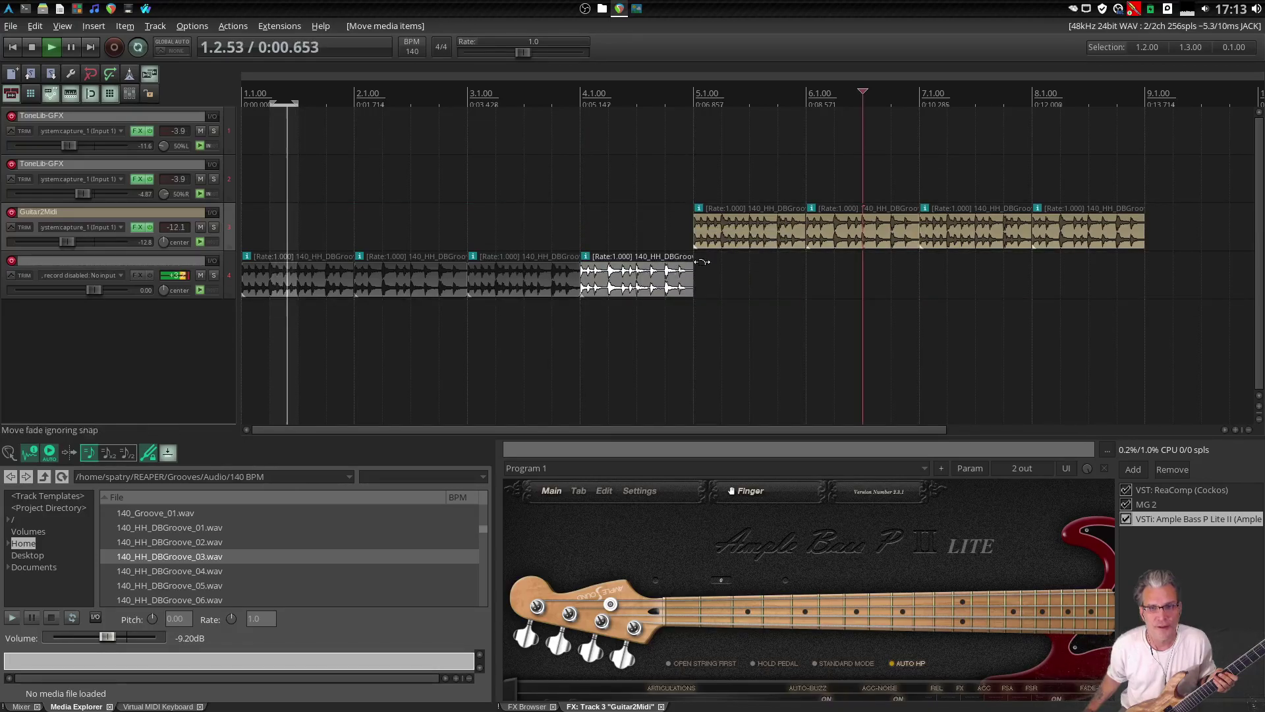
pyautogui.moveTo(725, 231); pyautogui.dragTo(758, 274)
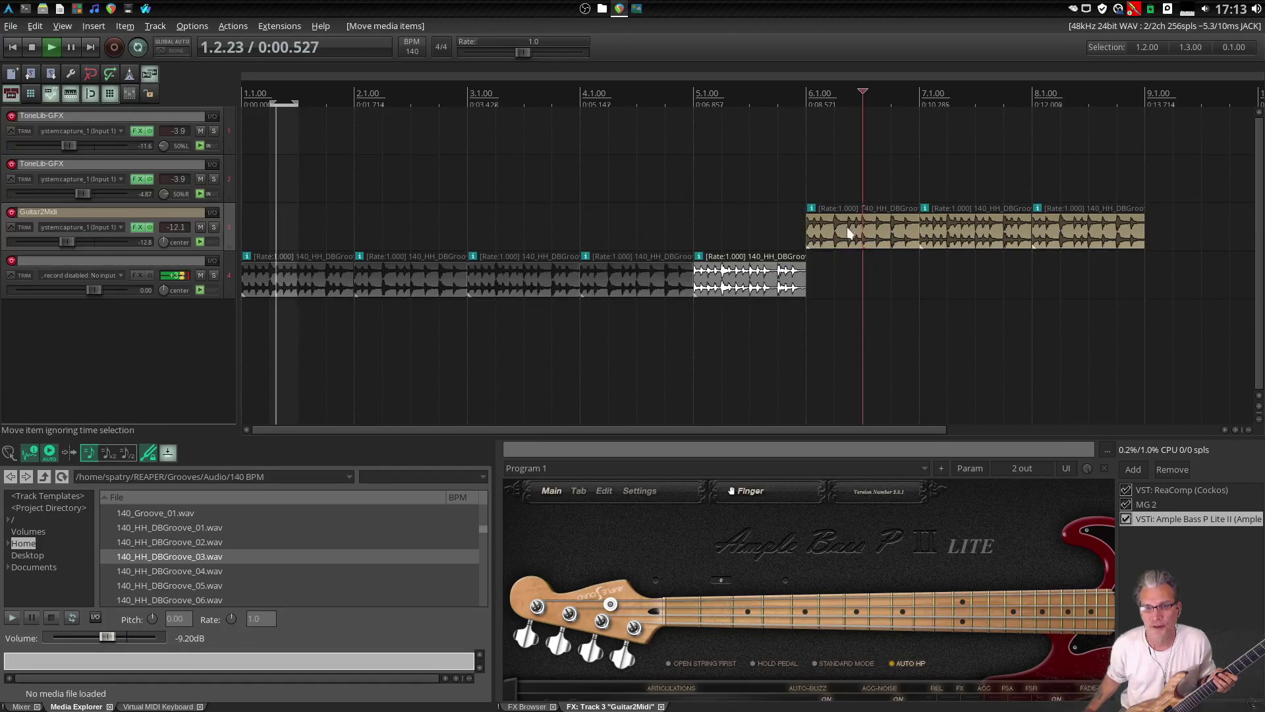
pyautogui.moveTo(850, 232); pyautogui.dragTo(857, 270)
pyautogui.moveTo(969, 232); pyautogui.dragTo(971, 264)
pyautogui.moveTo(1080, 231); pyautogui.dragTo(1079, 266)
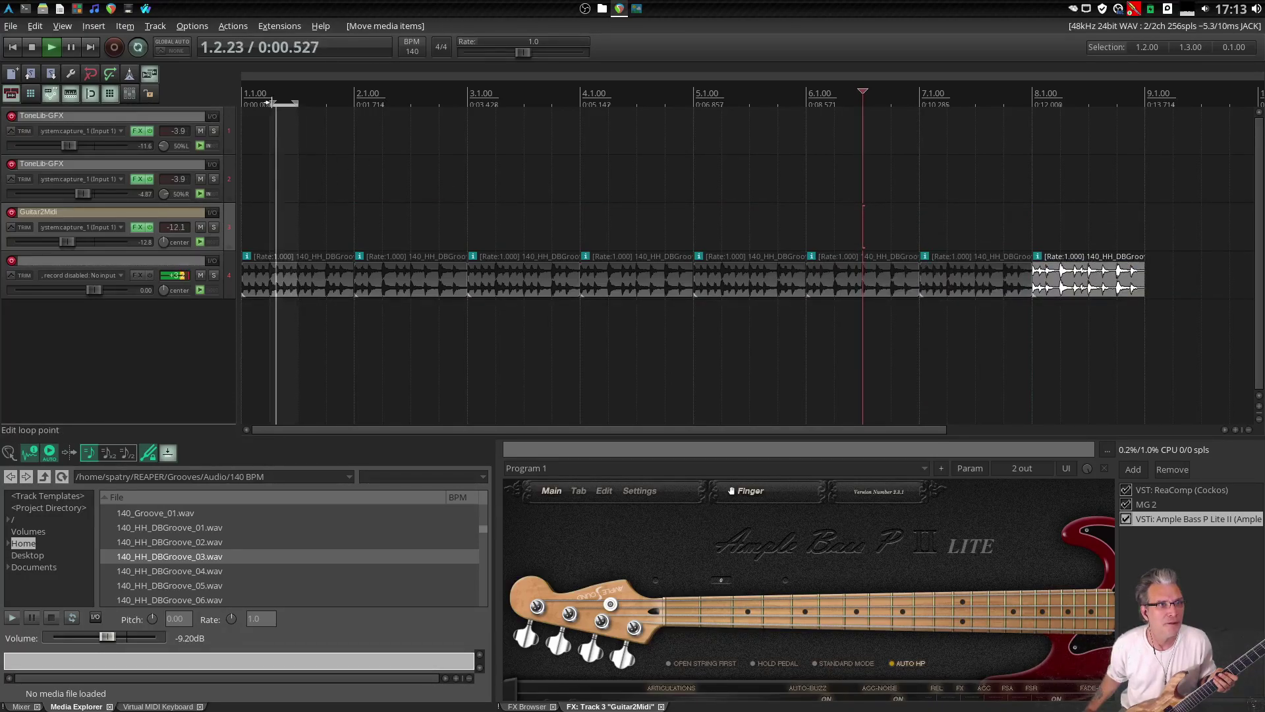
# Stop playback, set the loop range from 1.1.00 to 9.1.00 and return to the project start
pyautogui.moveTo(272, 103); pyautogui.dragTo(239, 100)
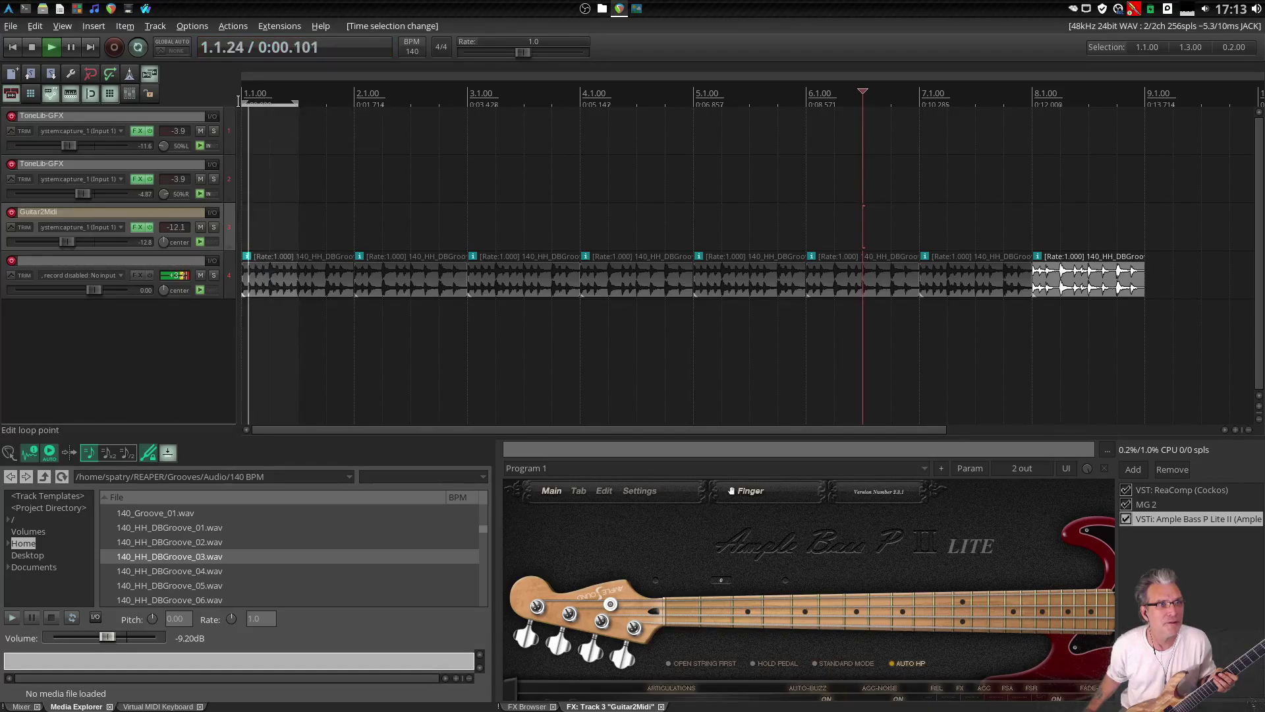
pyautogui.click(32, 47)
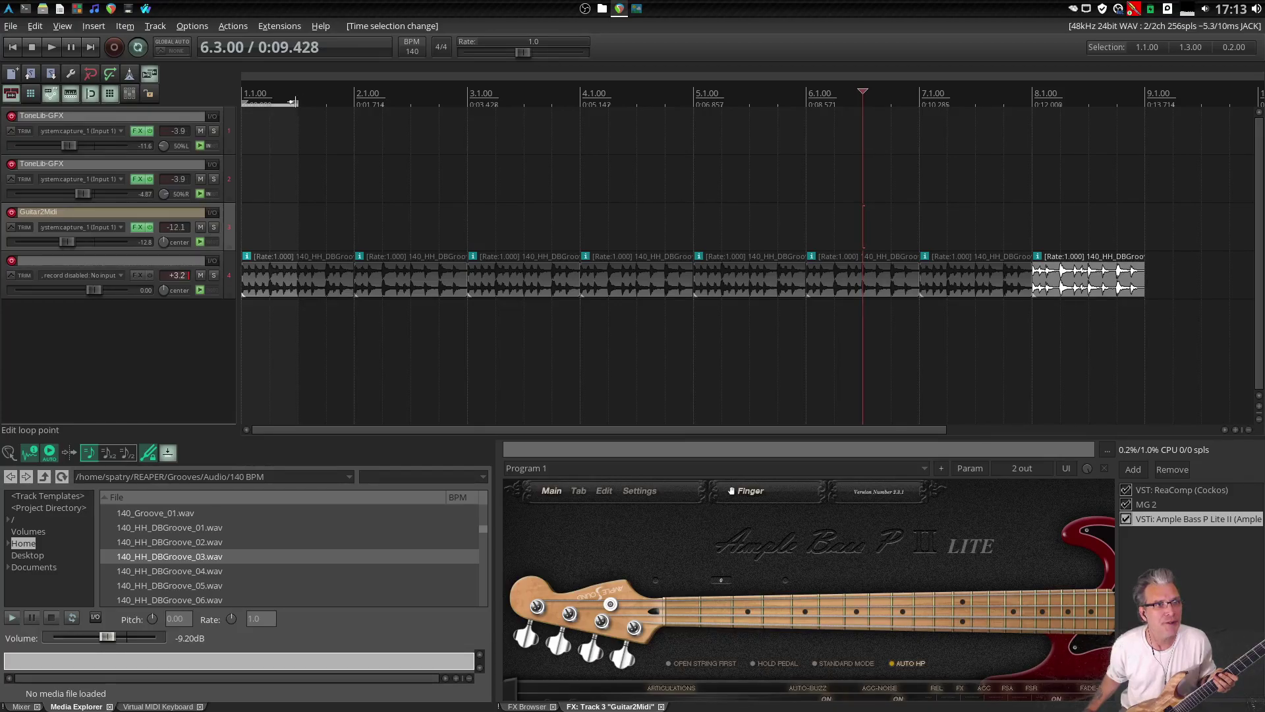
pyautogui.moveTo(291, 101); pyautogui.dragTo(1154, 82)
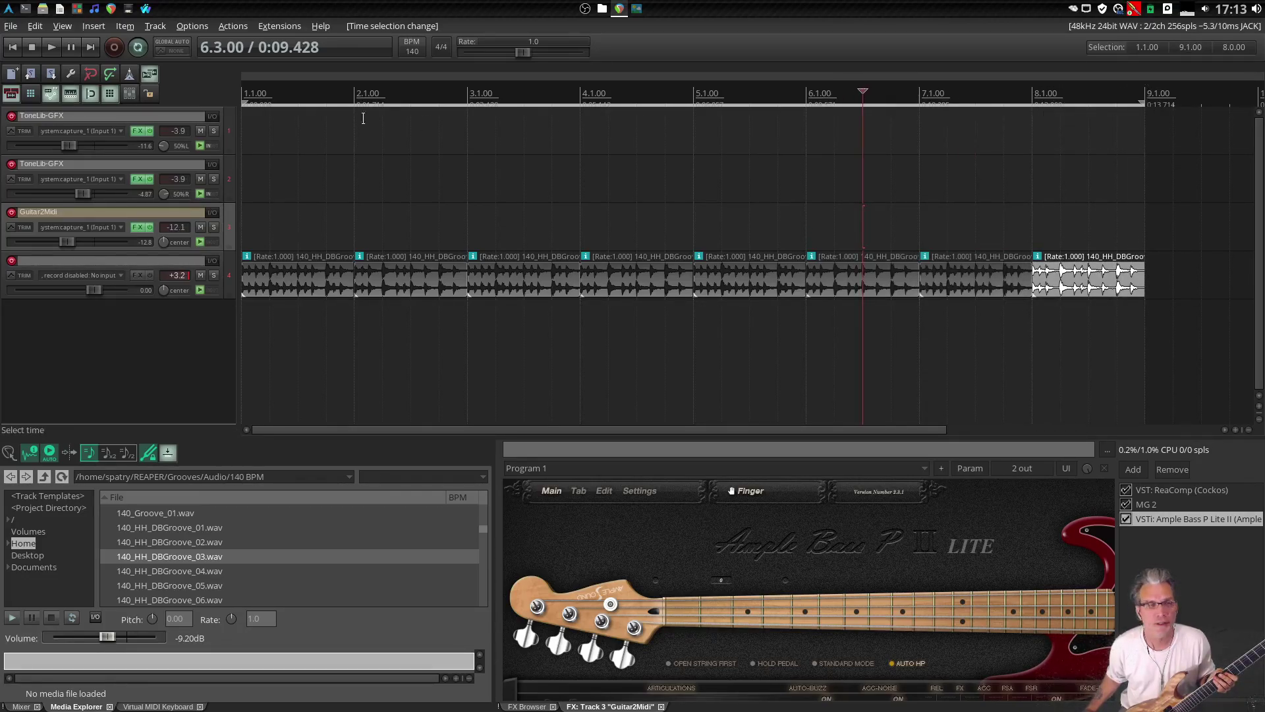
pyautogui.click(9, 49)
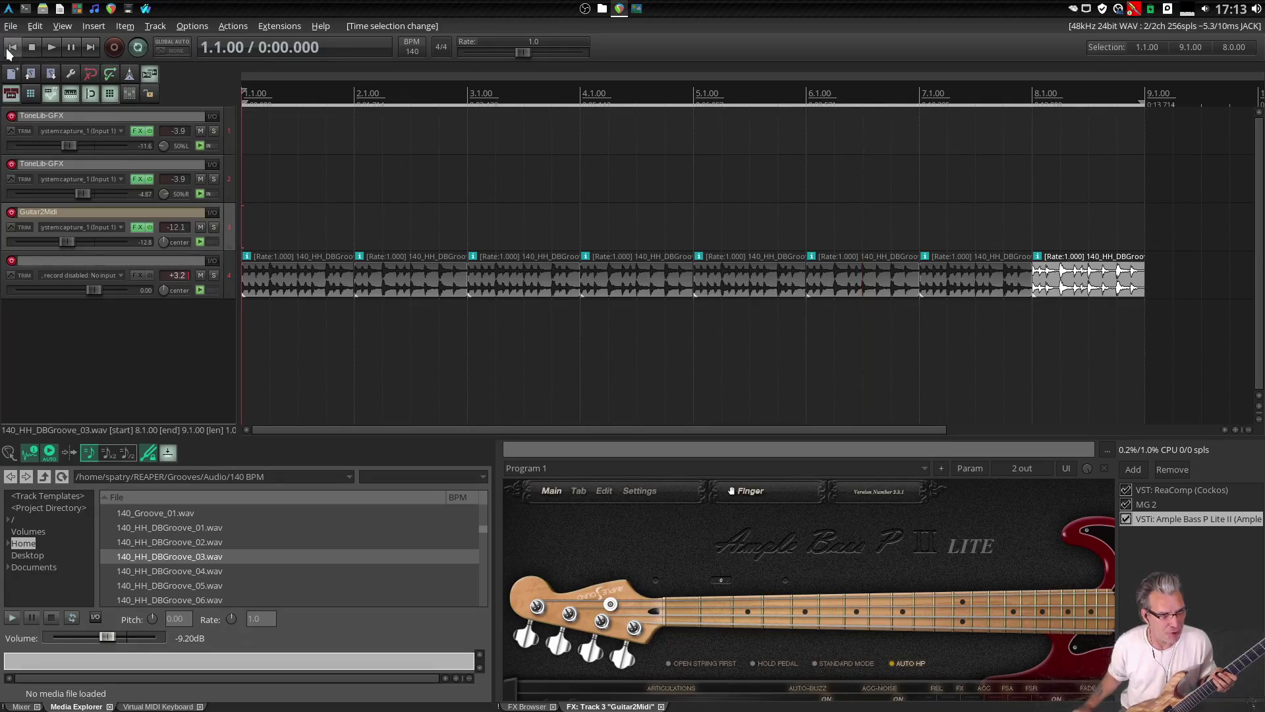
# Show the mixer, lower the drum track's volume to about -12.5 dB and play the loop
pyautogui.click(22, 707)
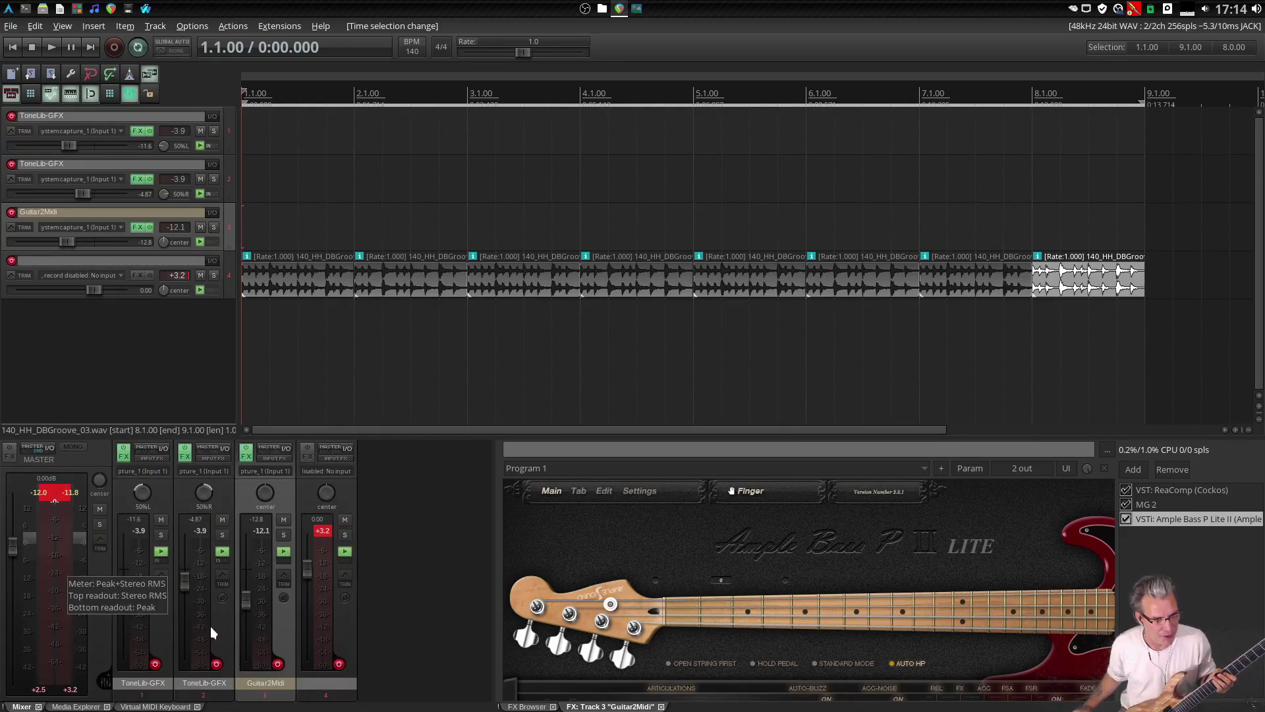
pyautogui.moveTo(307, 566); pyautogui.dragTo(312, 602)
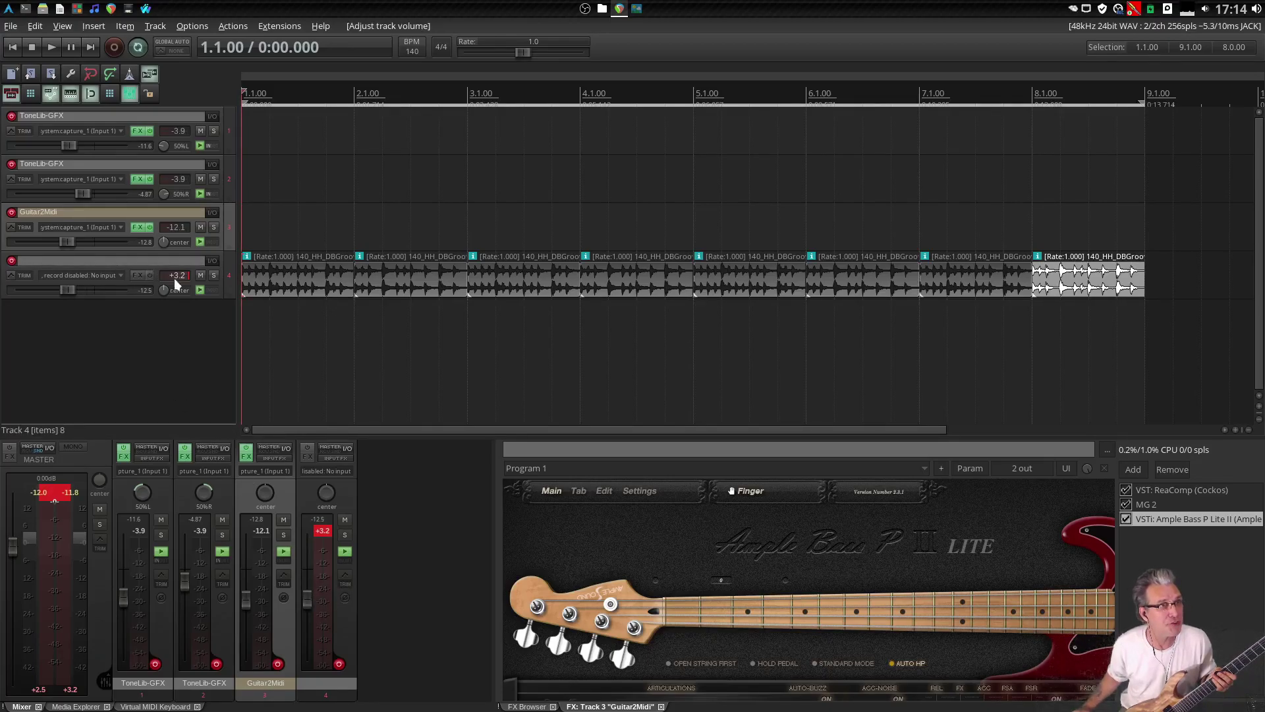
pyautogui.click(49, 47)
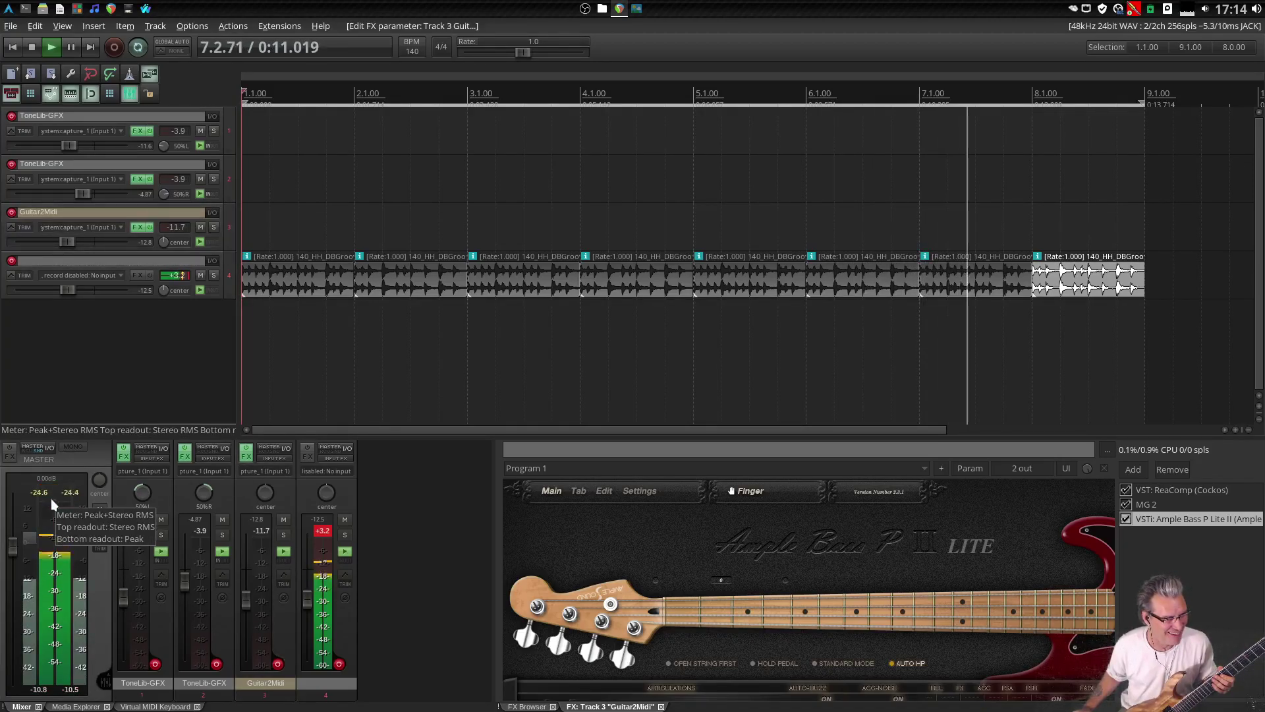
# Reset the drum track's peak reading, lower all four tracks by about 2.6 dB, bringing the drums to -14.8 dB, and stop playback
pyautogui.click(324, 533)
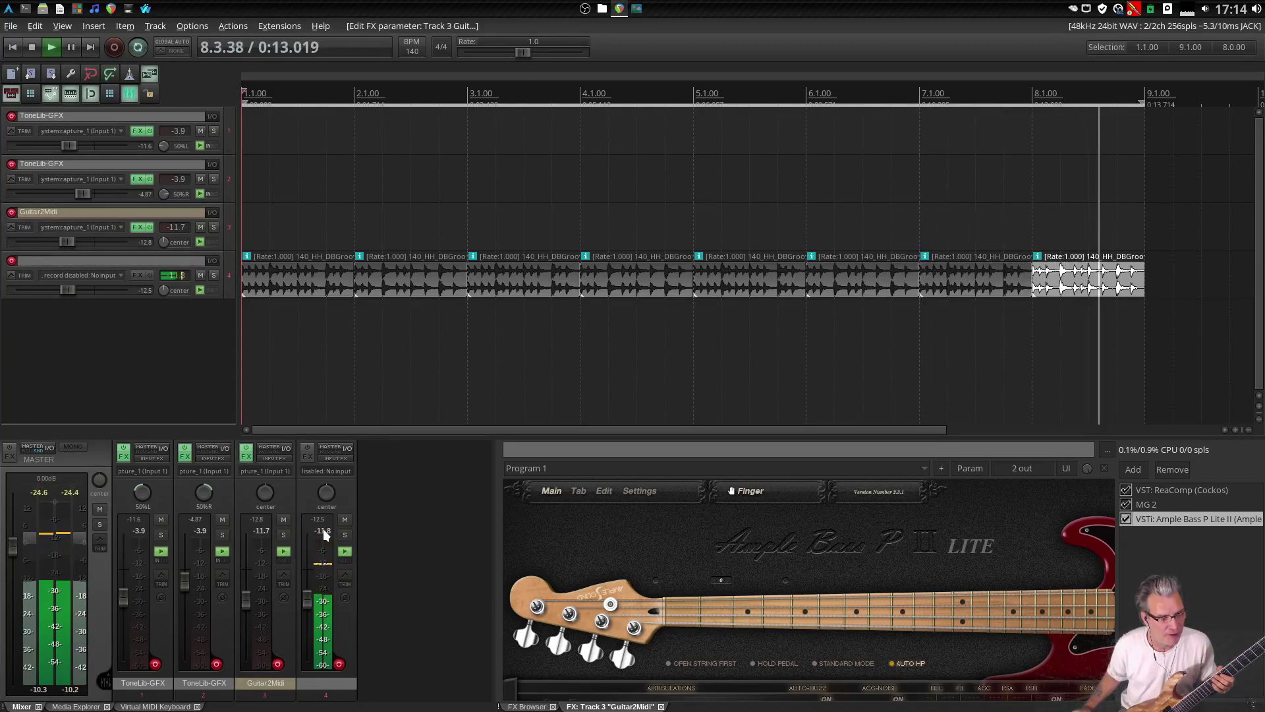
pyautogui.moveTo(310, 595)
pyautogui.mouseDown()
pyautogui.moveTo(306, 608)
pyautogui.moveTo(306, 595)
pyautogui.mouseUp()
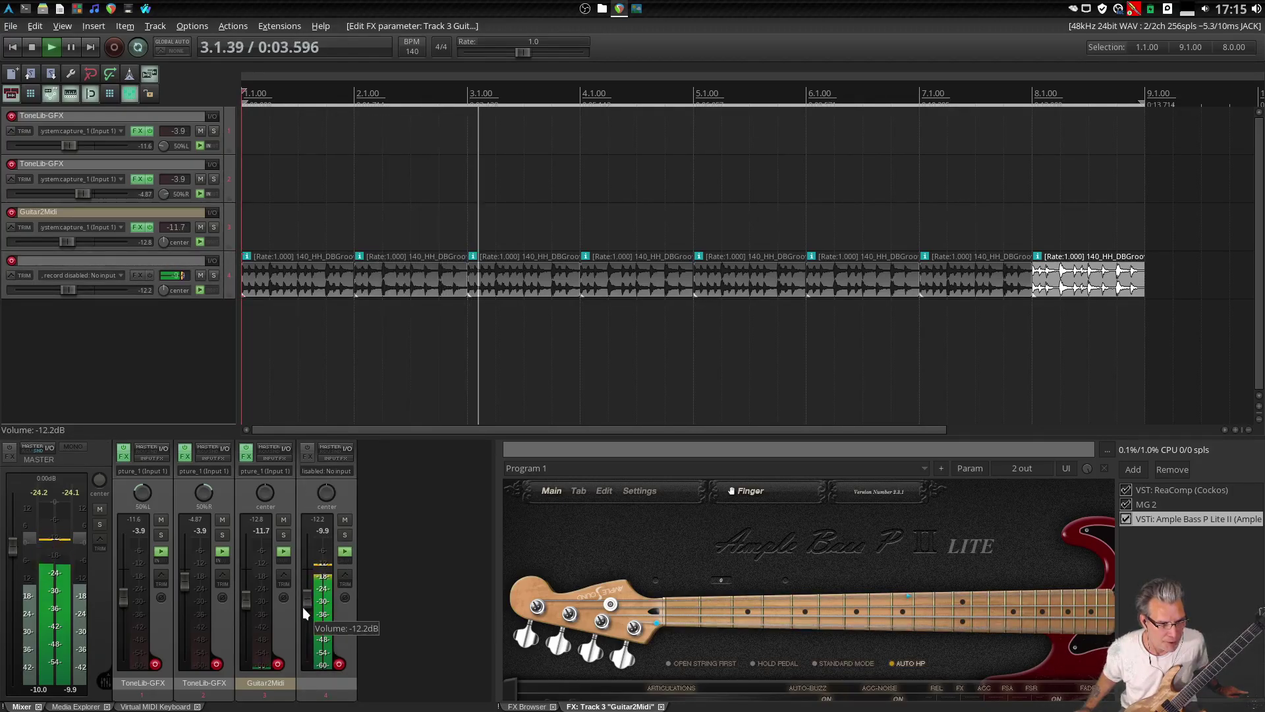
pyautogui.moveTo(306, 599)
pyautogui.mouseDown()
pyautogui.moveTo(311, 621)
pyautogui.moveTo(315, 609)
pyautogui.mouseUp()
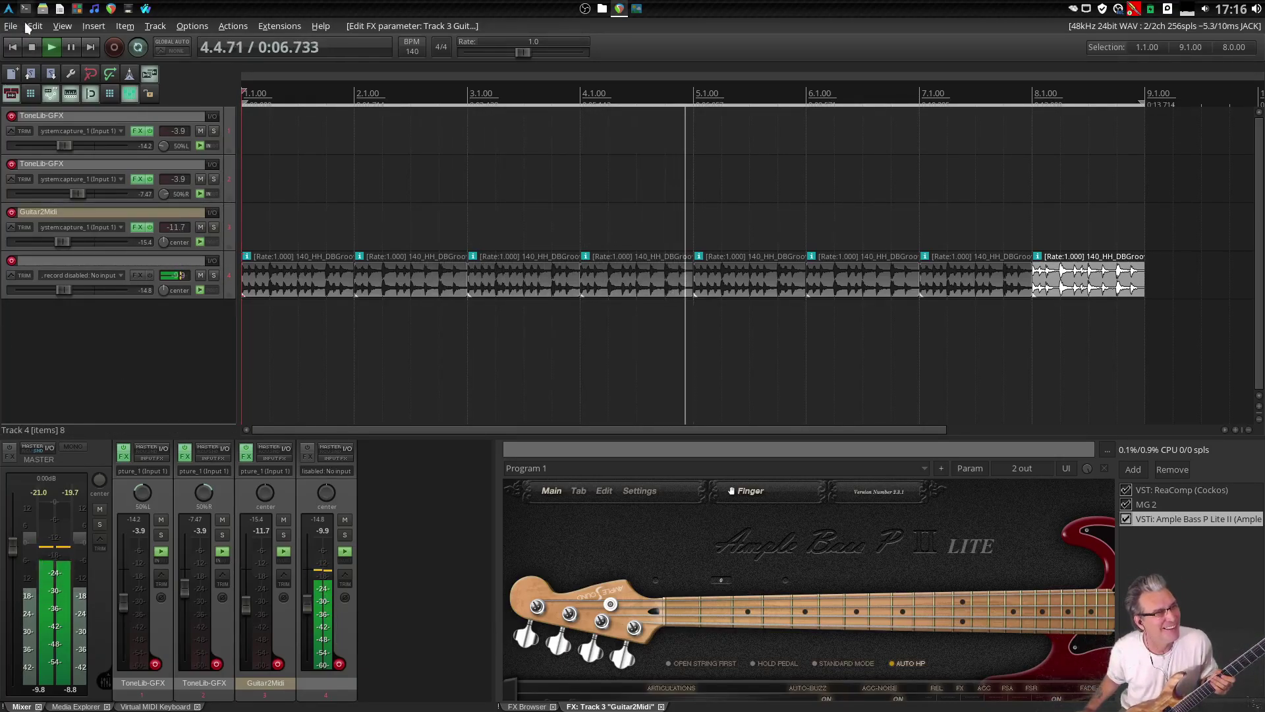
pyautogui.click(33, 47)
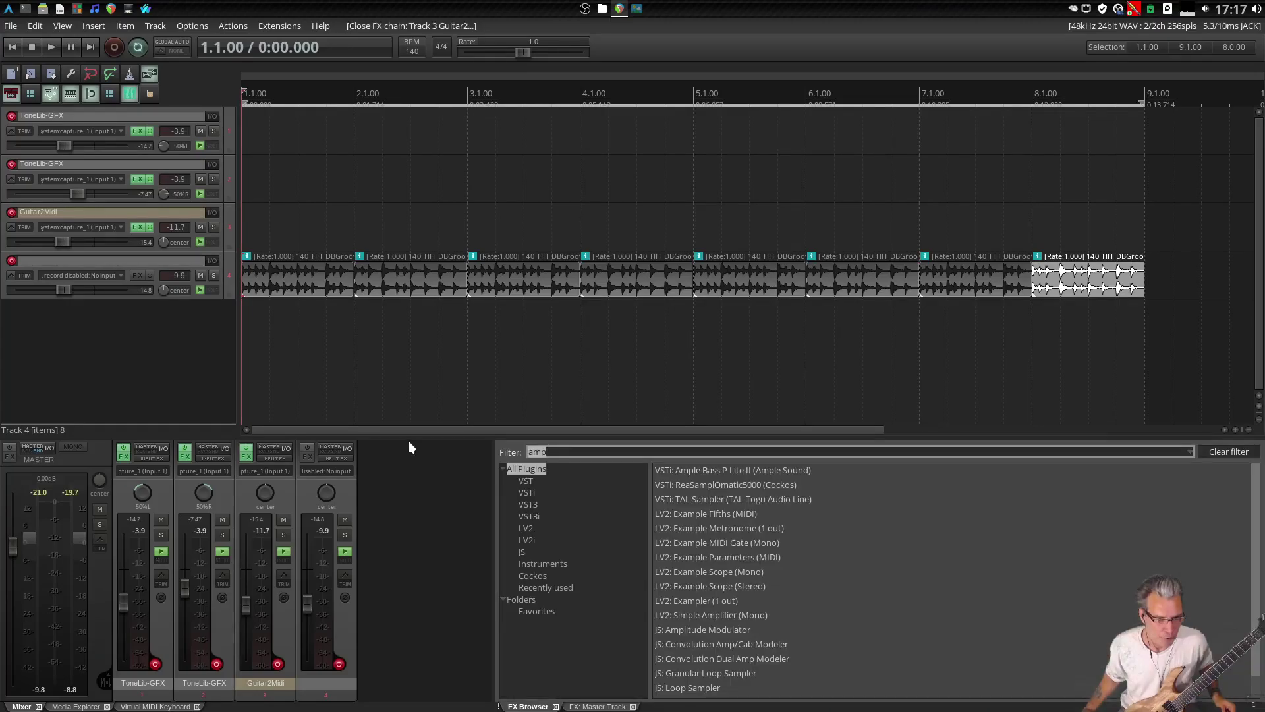
# Search the plugins for "reeq" and add ReEQ - Parametric Graphic Equalizer to the master track
pyautogui.press('BackSpace')
pyautogui.press('BackSpace')
pyautogui.press('BackSpace')
pyautogui.press('BackSpace')
pyautogui.write('reeq')
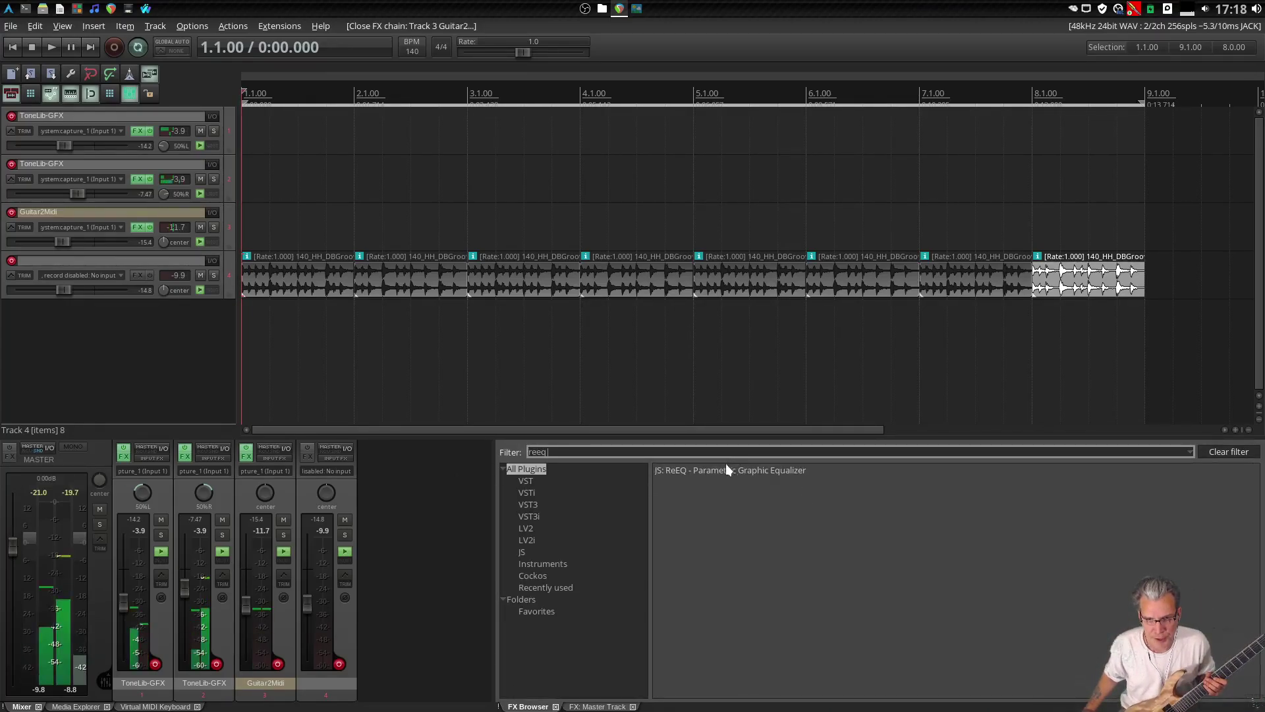
pyautogui.doubleClick(726, 466)
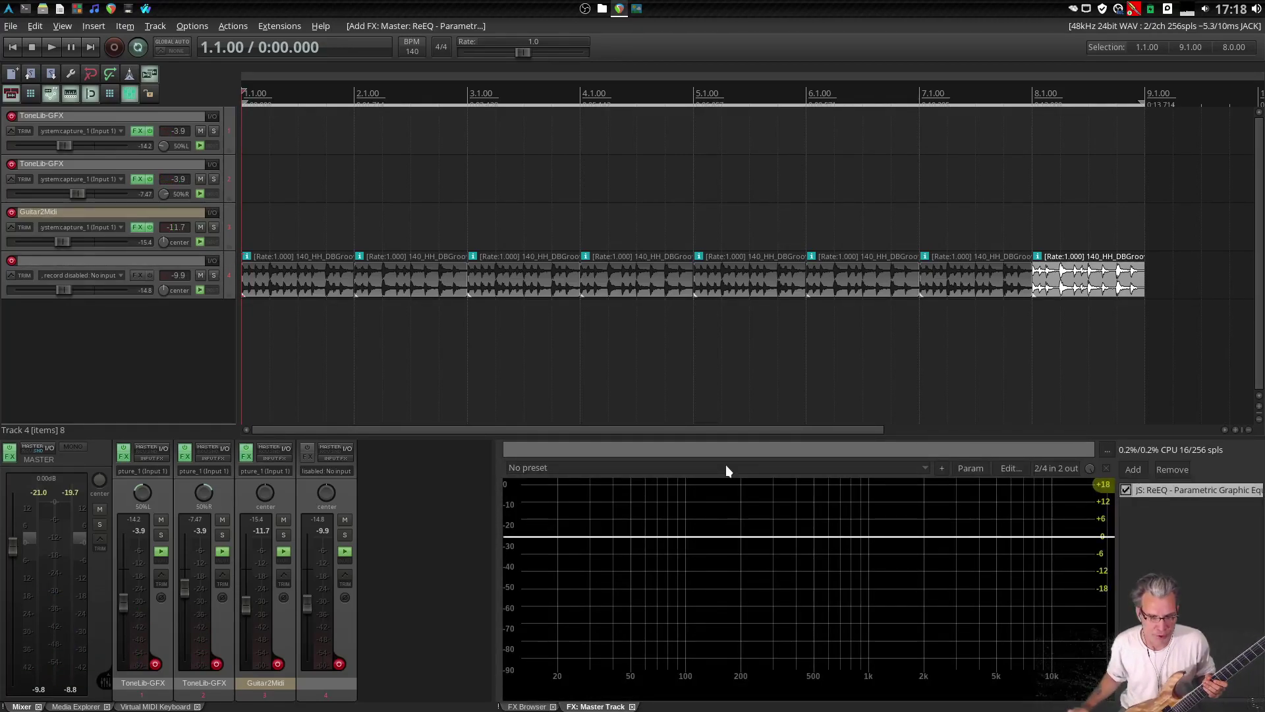
# Shape three ReEQ peak bands: about +10.7 dB at 40 Hz, -11.6 dB at 512 Hz and +12 dB just above 5 kHz
pyautogui.moveTo(694, 537)
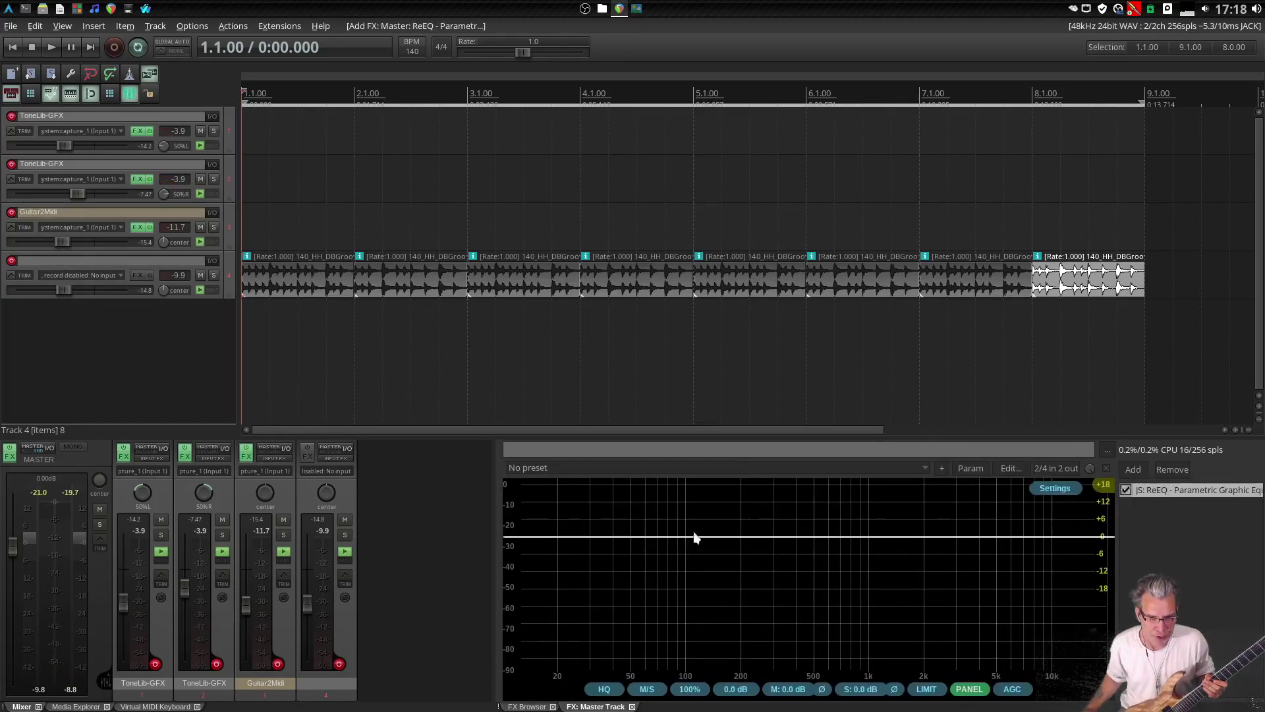
pyautogui.doubleClick(614, 537)
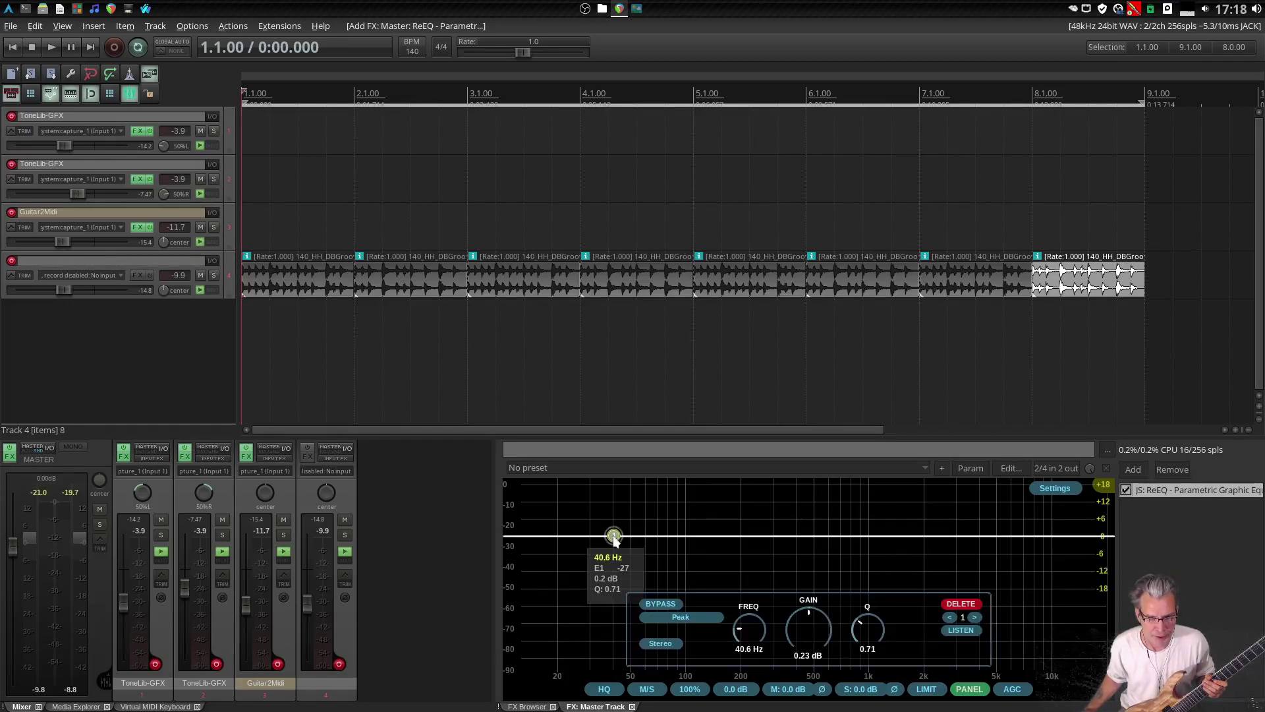
pyautogui.moveTo(613, 537); pyautogui.dragTo(613, 507)
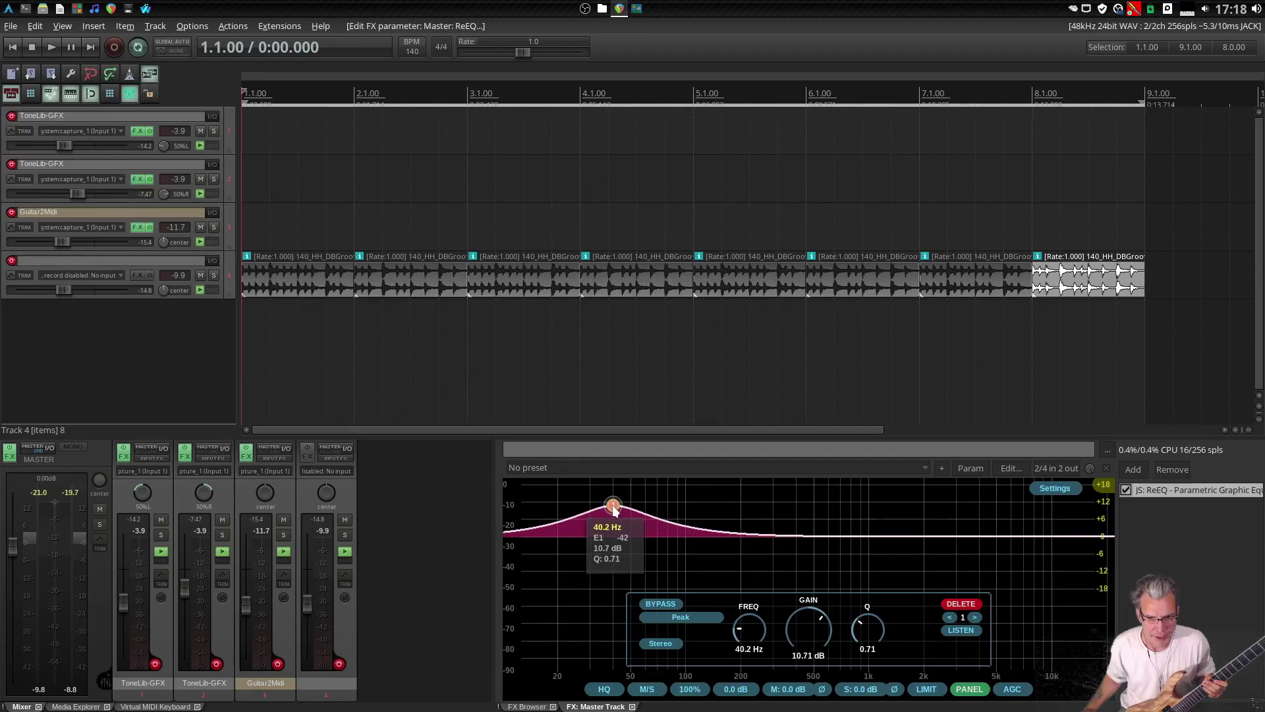
pyautogui.doubleClick(814, 538)
pyautogui.moveTo(815, 539); pyautogui.dragTo(816, 571)
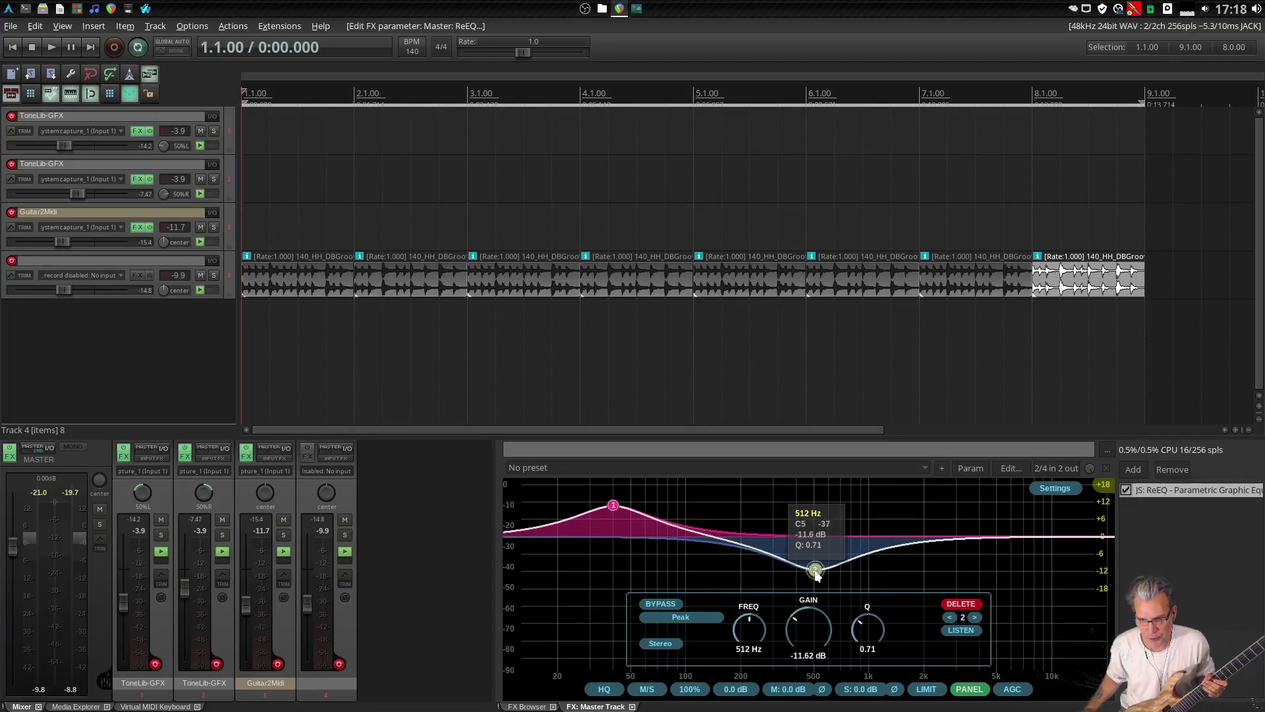
pyautogui.doubleClick(998, 542)
pyautogui.moveTo(999, 541); pyautogui.dragTo(1002, 502)
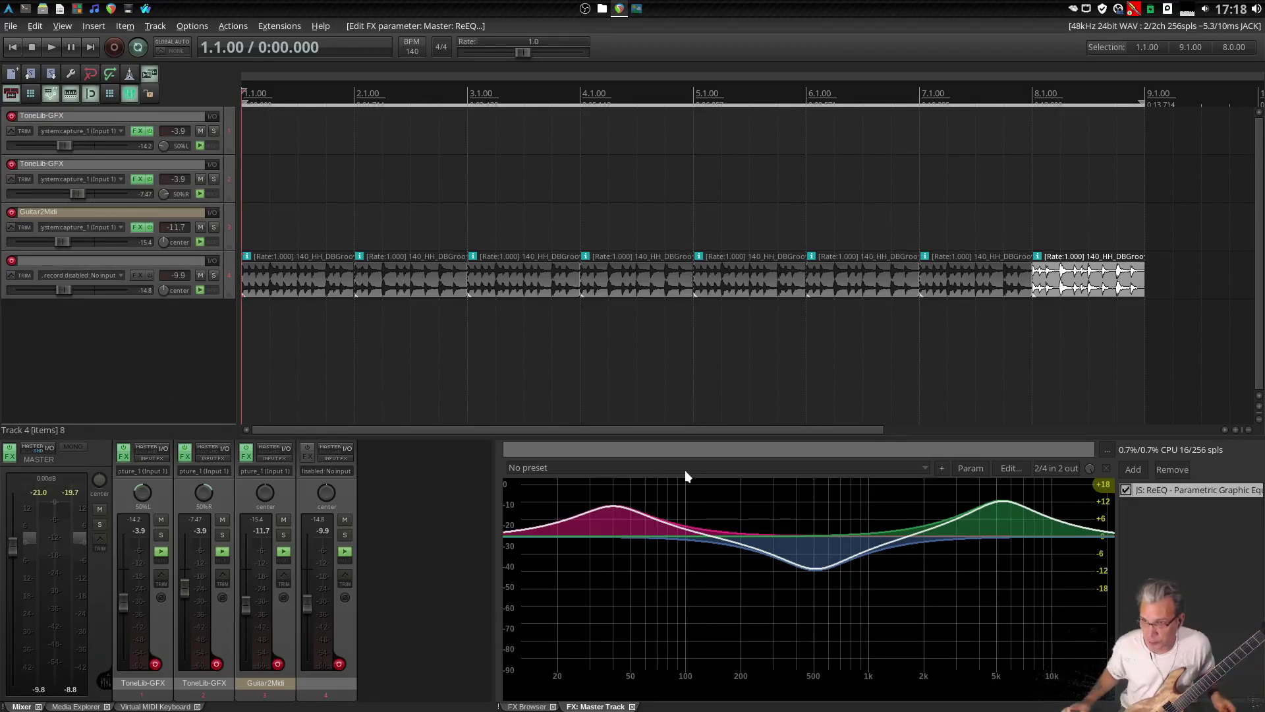
# Search the plugins for "rev" and add TAL Reverb 4 to the master track's FX chain
pyautogui.click(1133, 469)
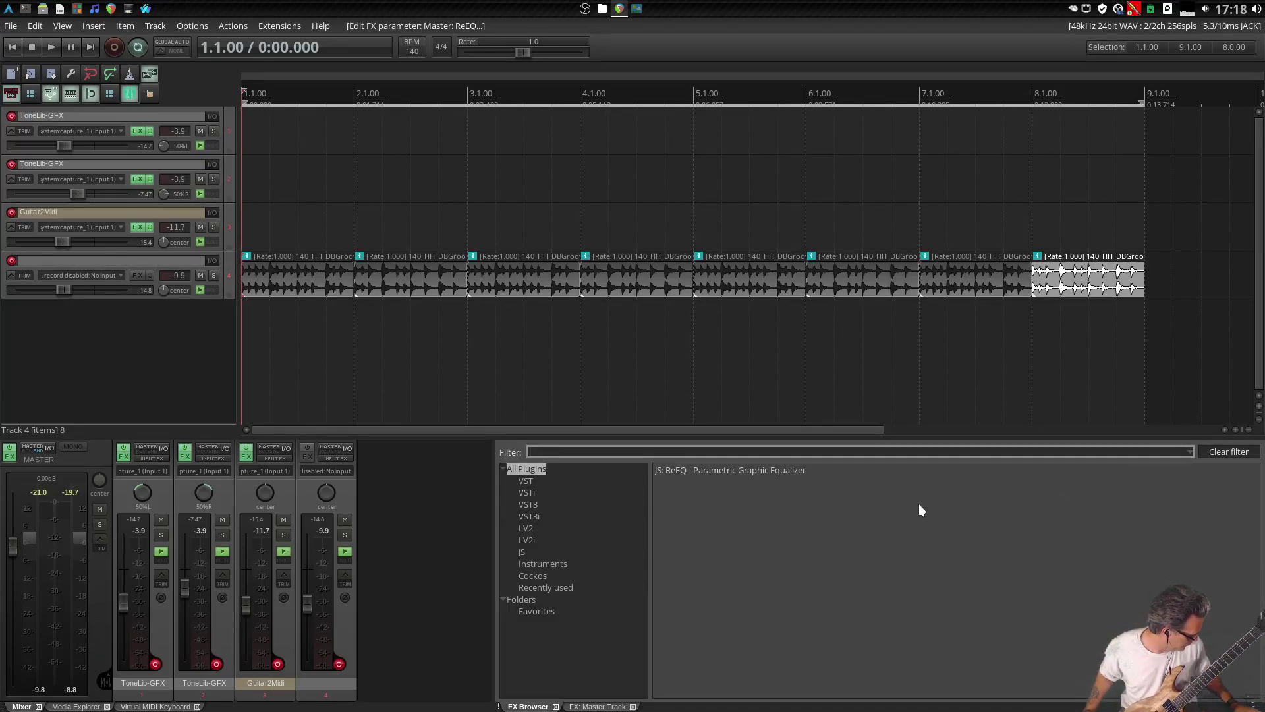
pyautogui.write('re')
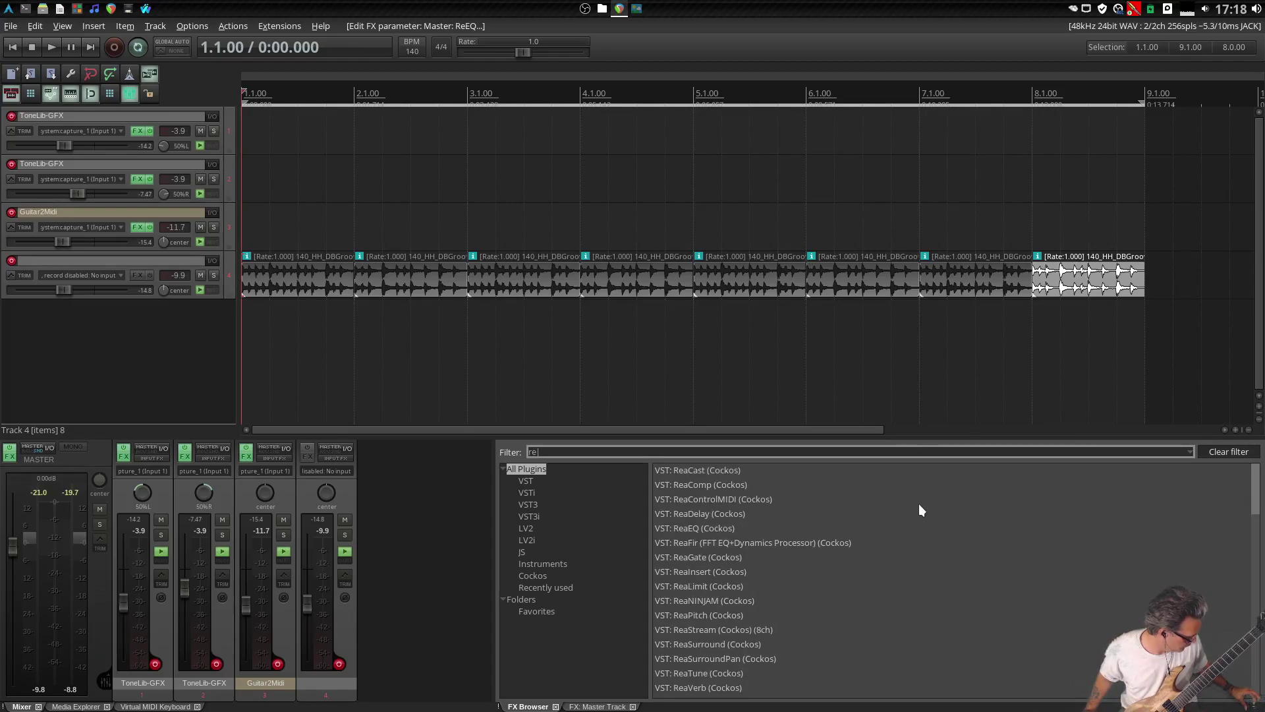
pyautogui.write('v')
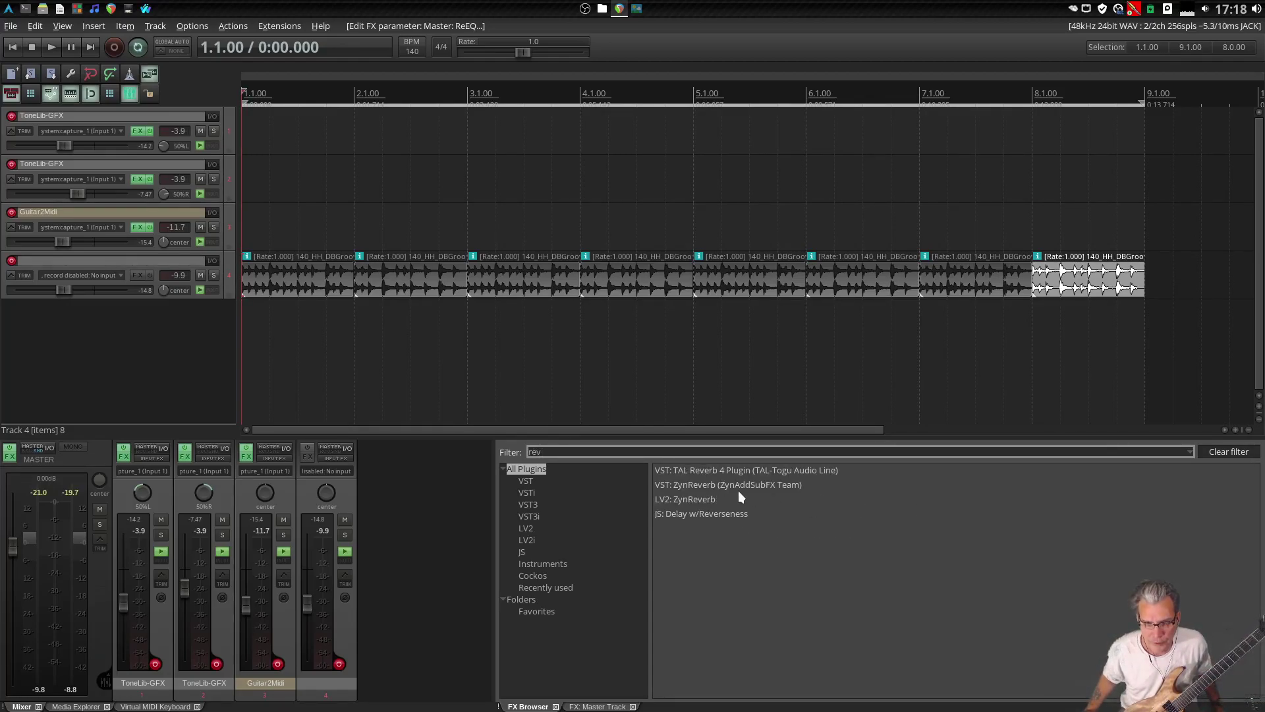
pyautogui.doubleClick(711, 470)
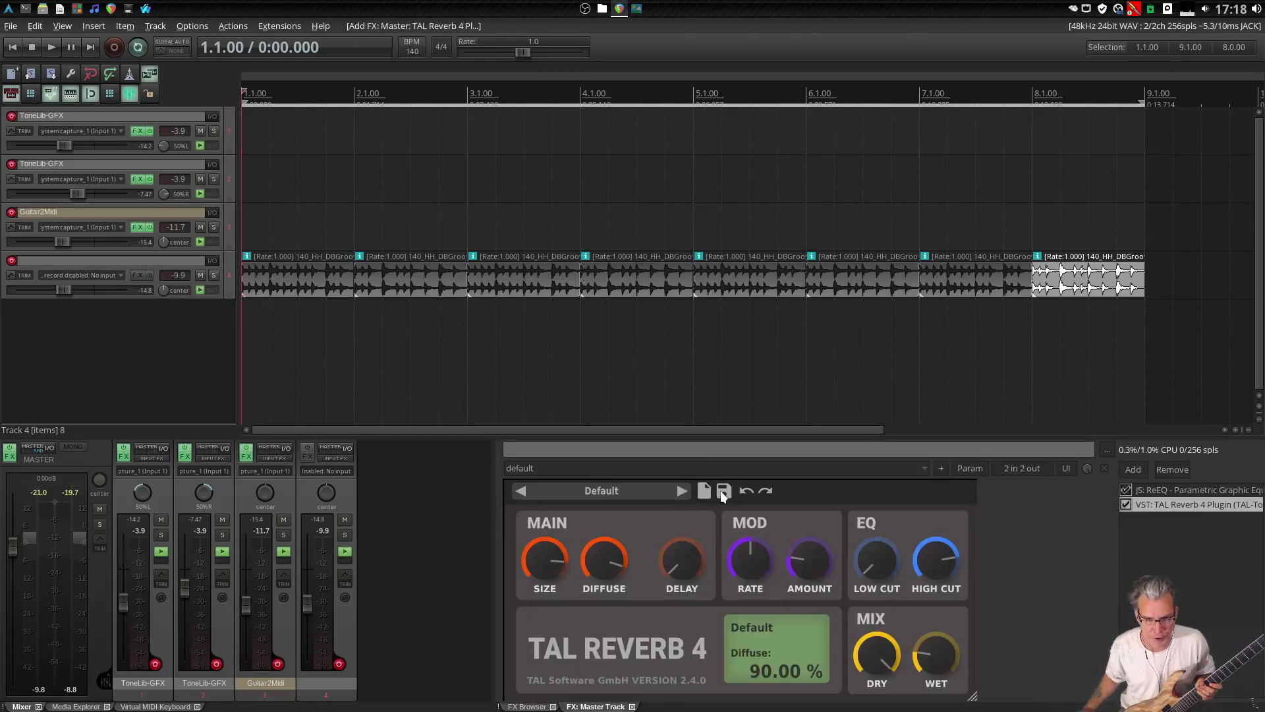
# Load TAL Reverb 4's medium preset Crystal Clear, then move the reverb ahead of ReEQ and show ReEQ's curve
pyautogui.click(674, 491)
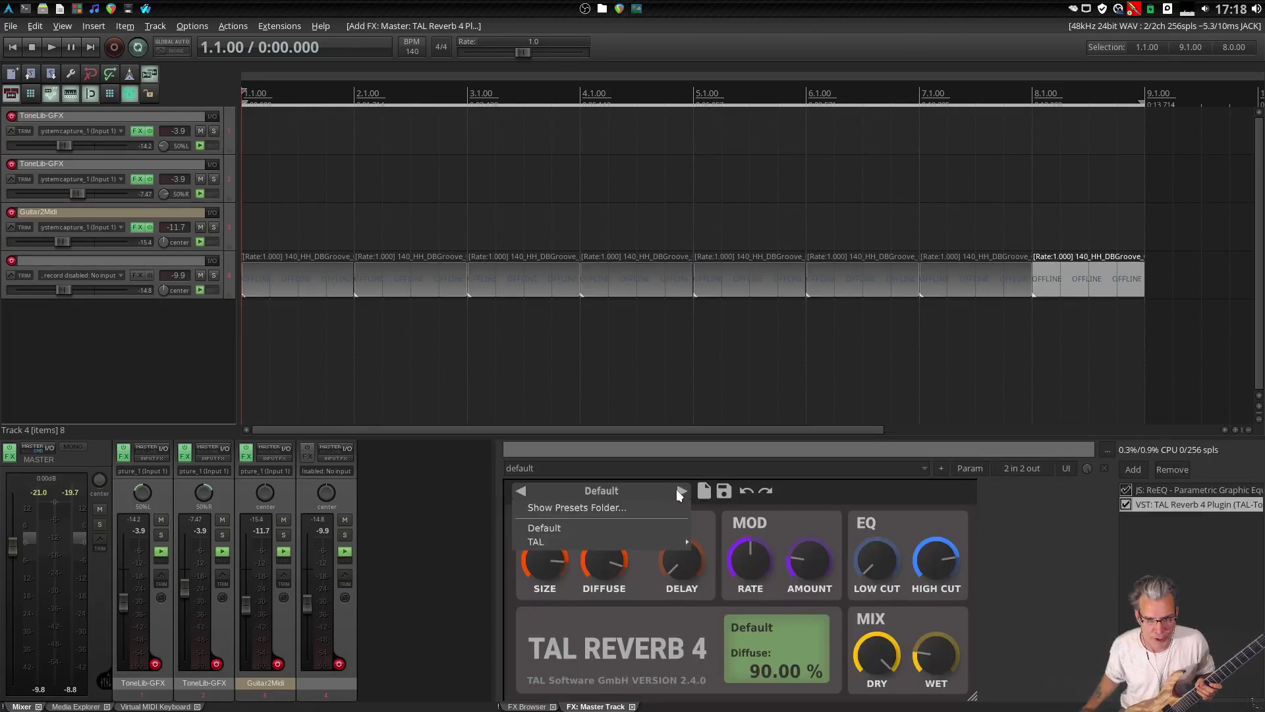
pyautogui.moveTo(659, 546)
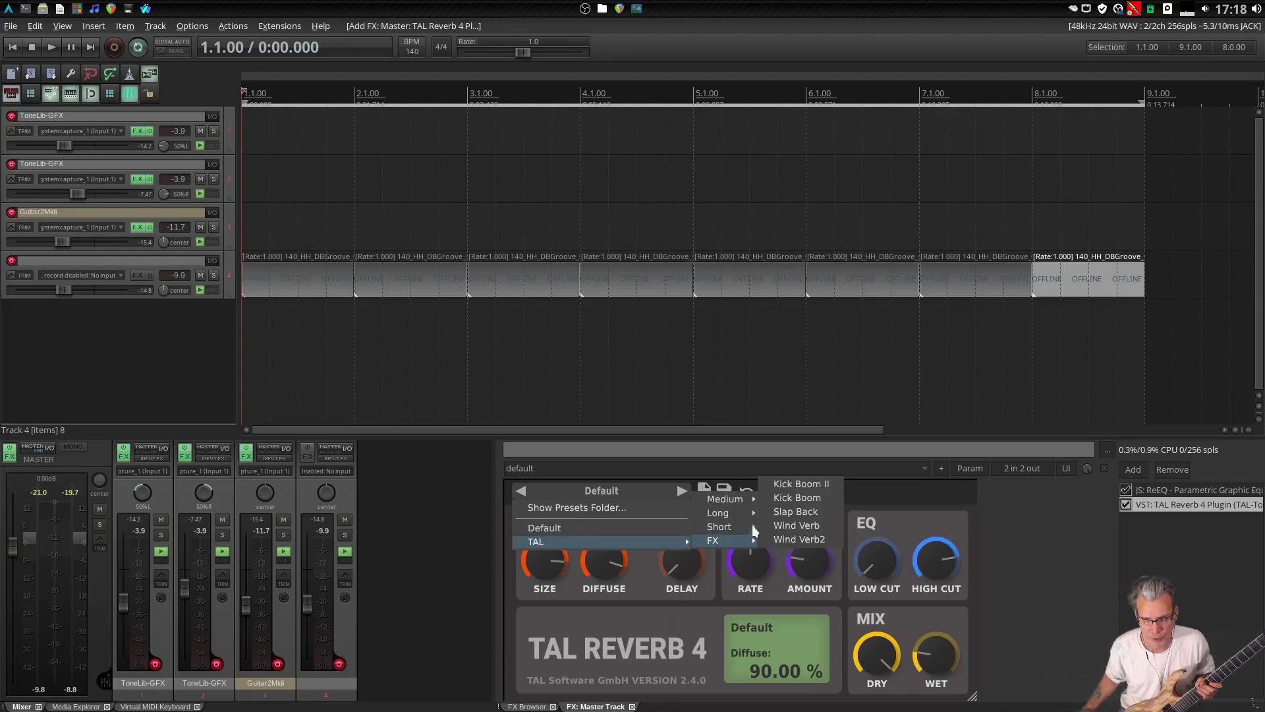
pyautogui.moveTo(753, 497)
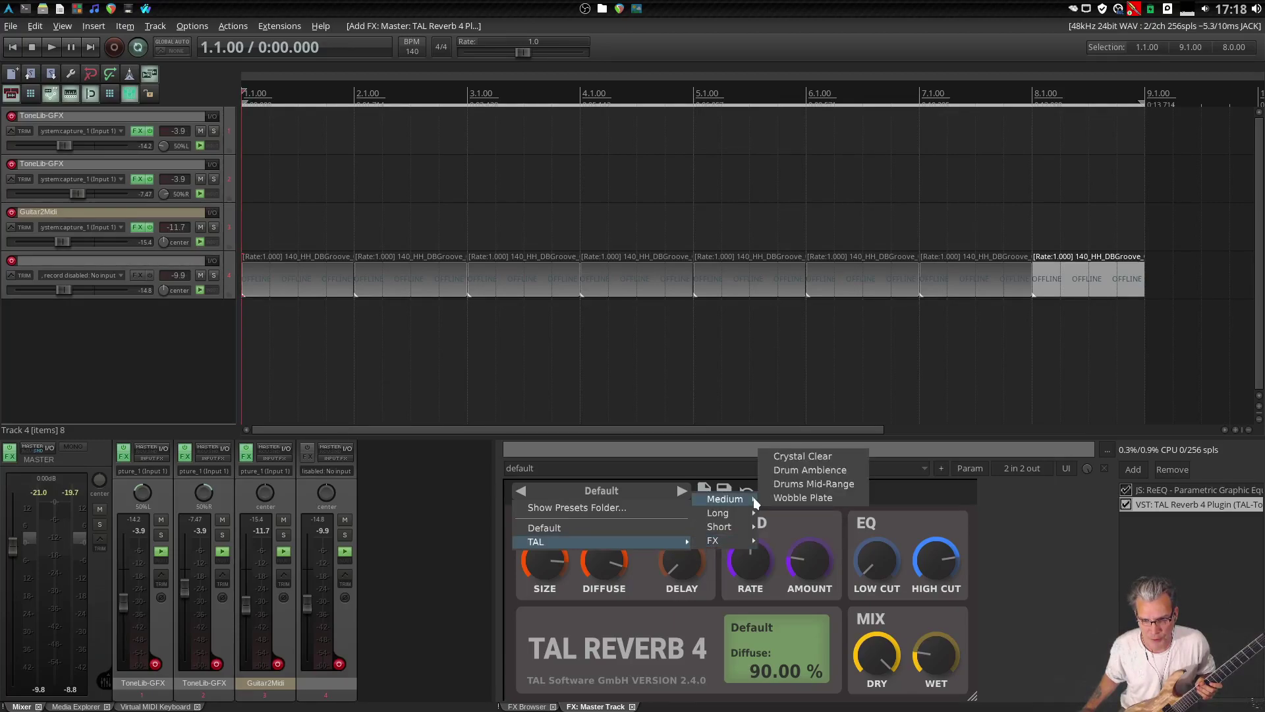
pyautogui.click(817, 457)
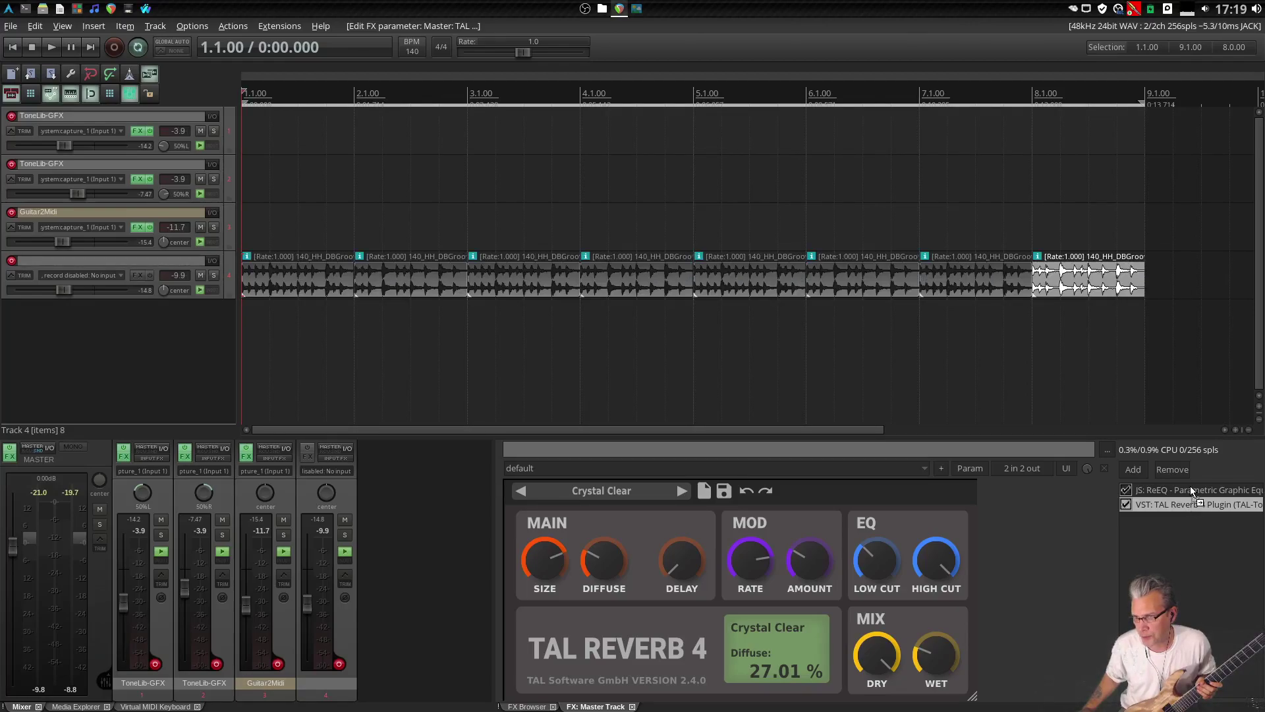
pyautogui.moveTo(1188, 482); pyautogui.dragTo(1168, 489)
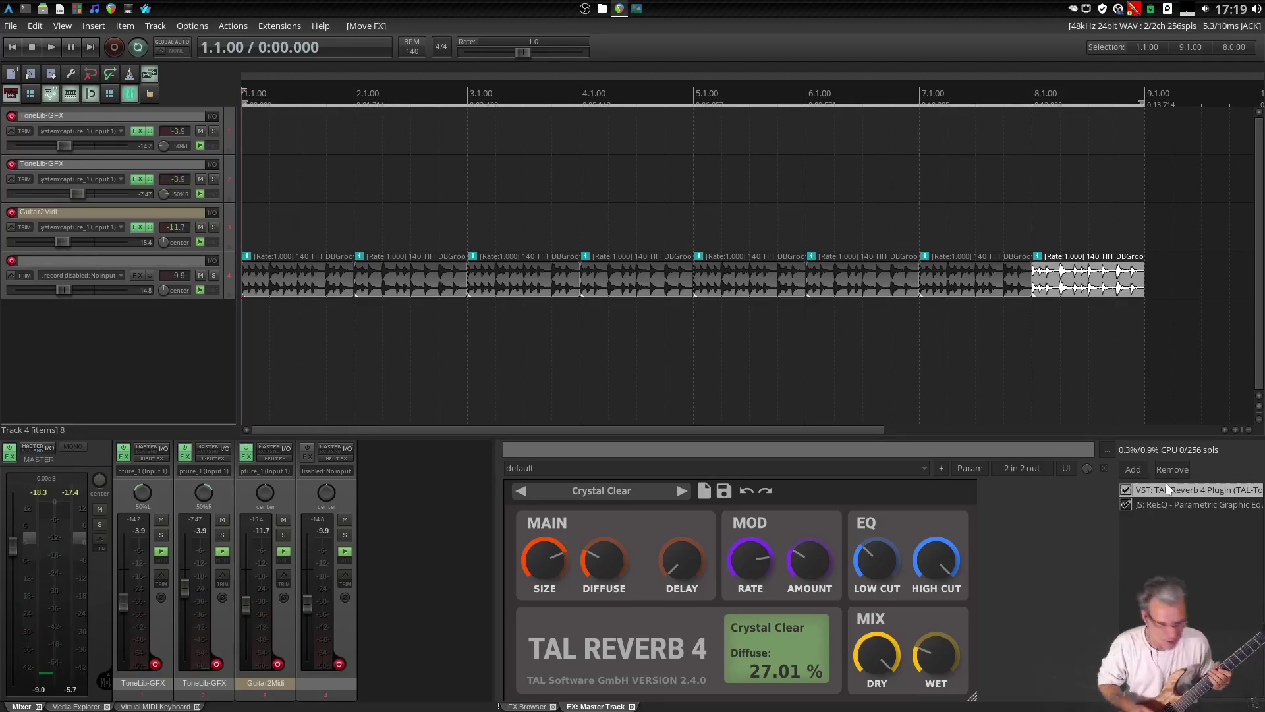
pyautogui.click(1190, 505)
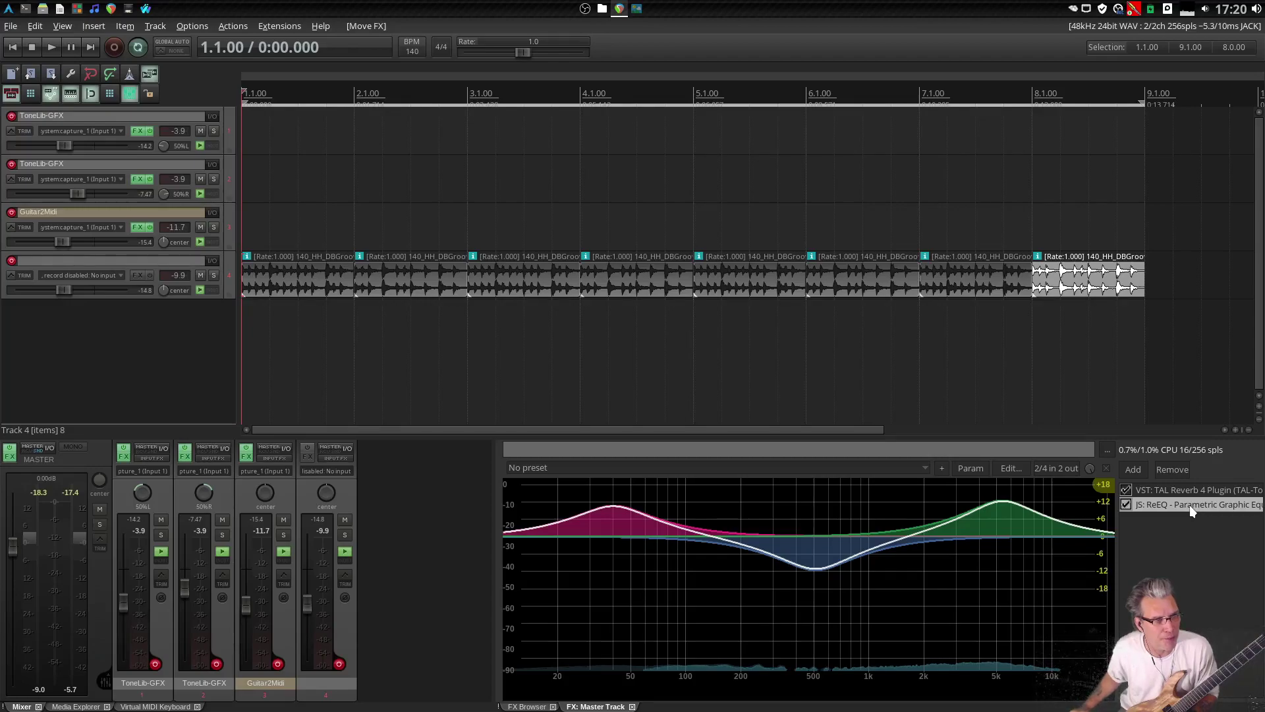
# Insert a track from the Guitar2Midi template and move it above the drum track
pyautogui.rightClick(164, 351)
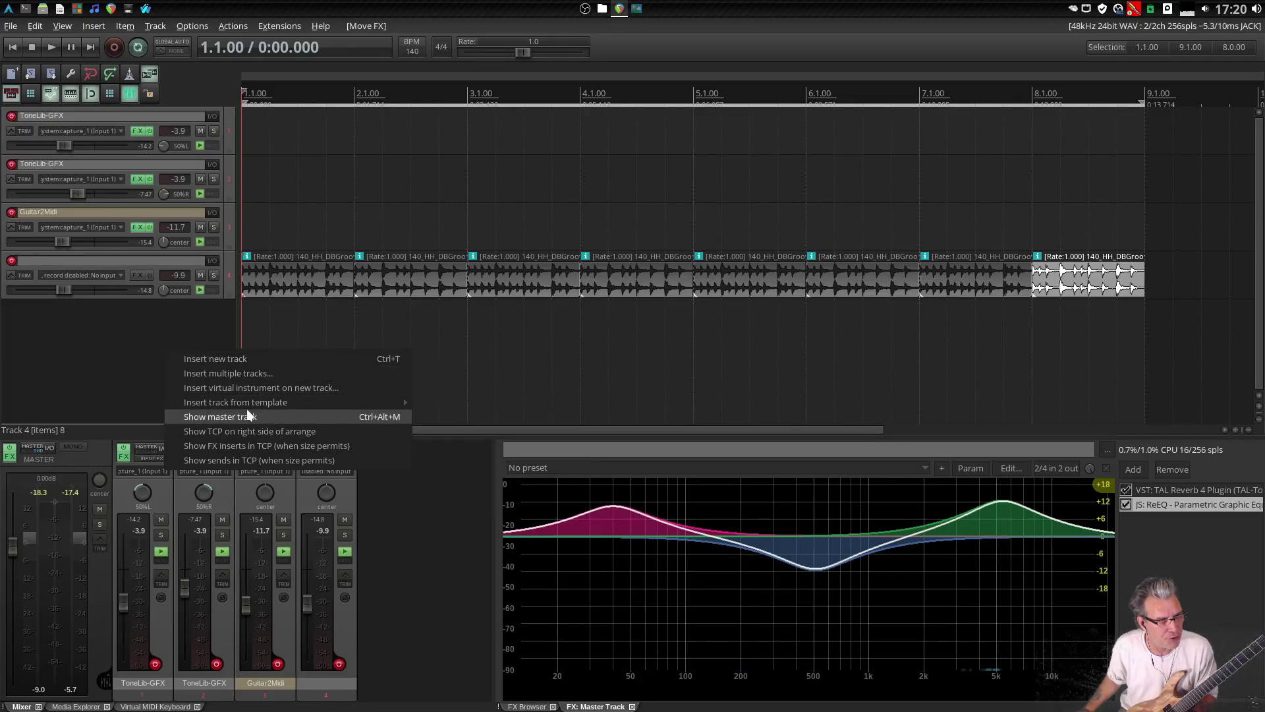
pyautogui.moveTo(247, 405)
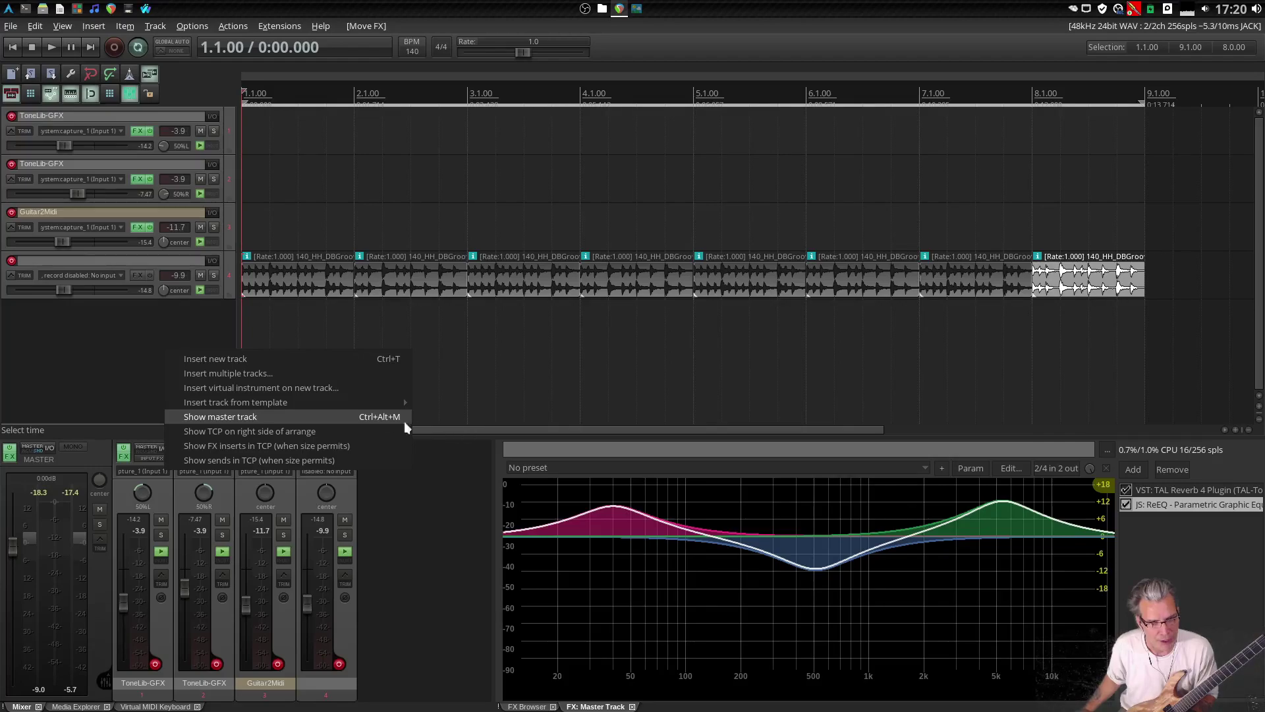
pyautogui.moveTo(307, 399)
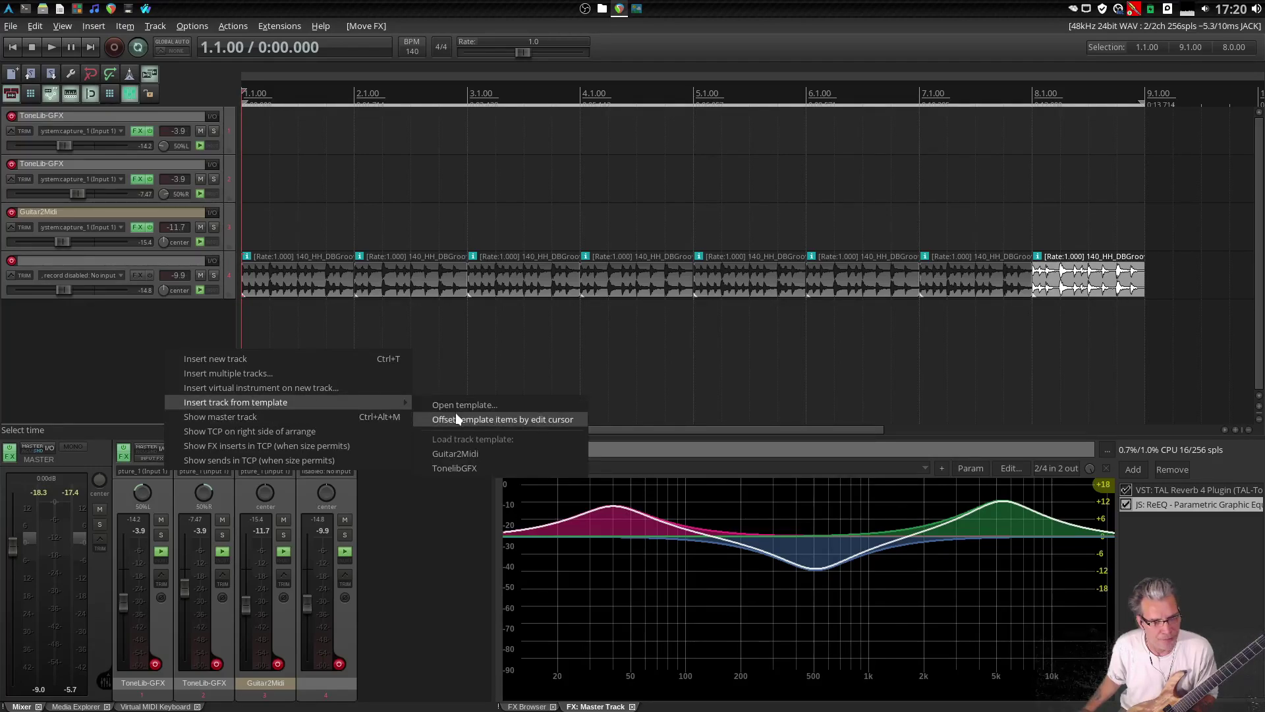
pyautogui.click(461, 454)
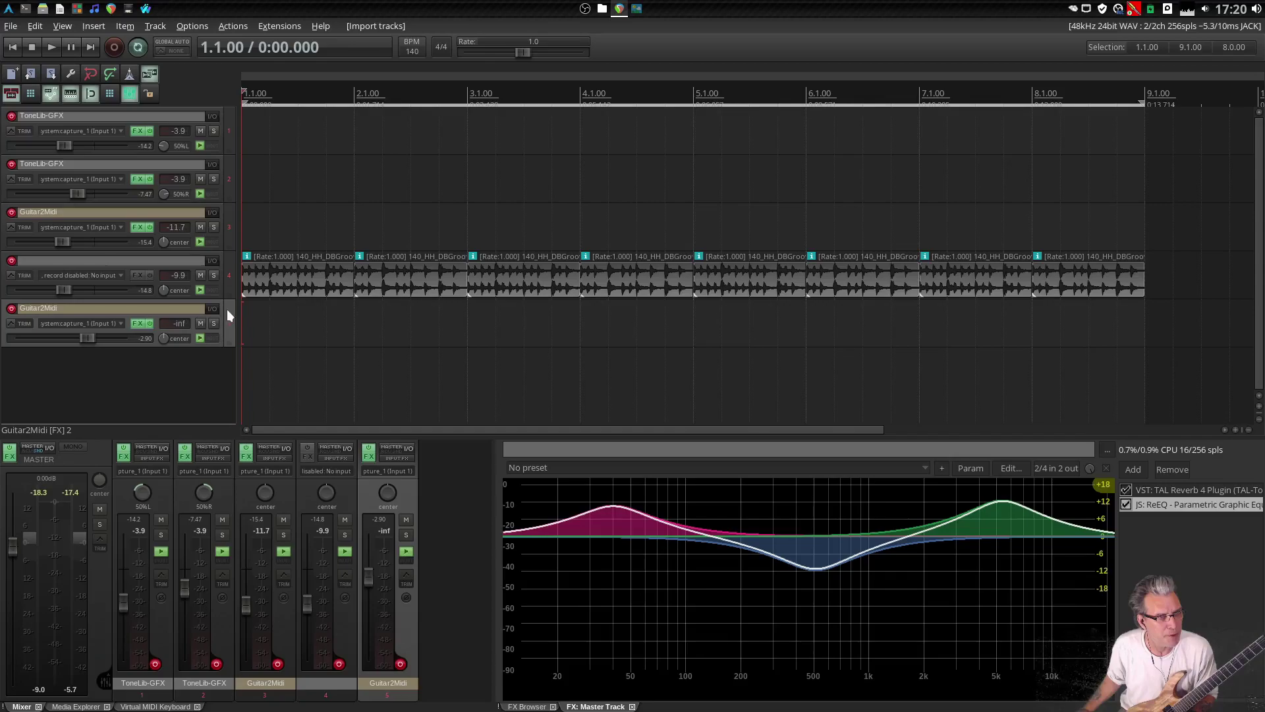
pyautogui.moveTo(232, 310); pyautogui.dragTo(234, 257)
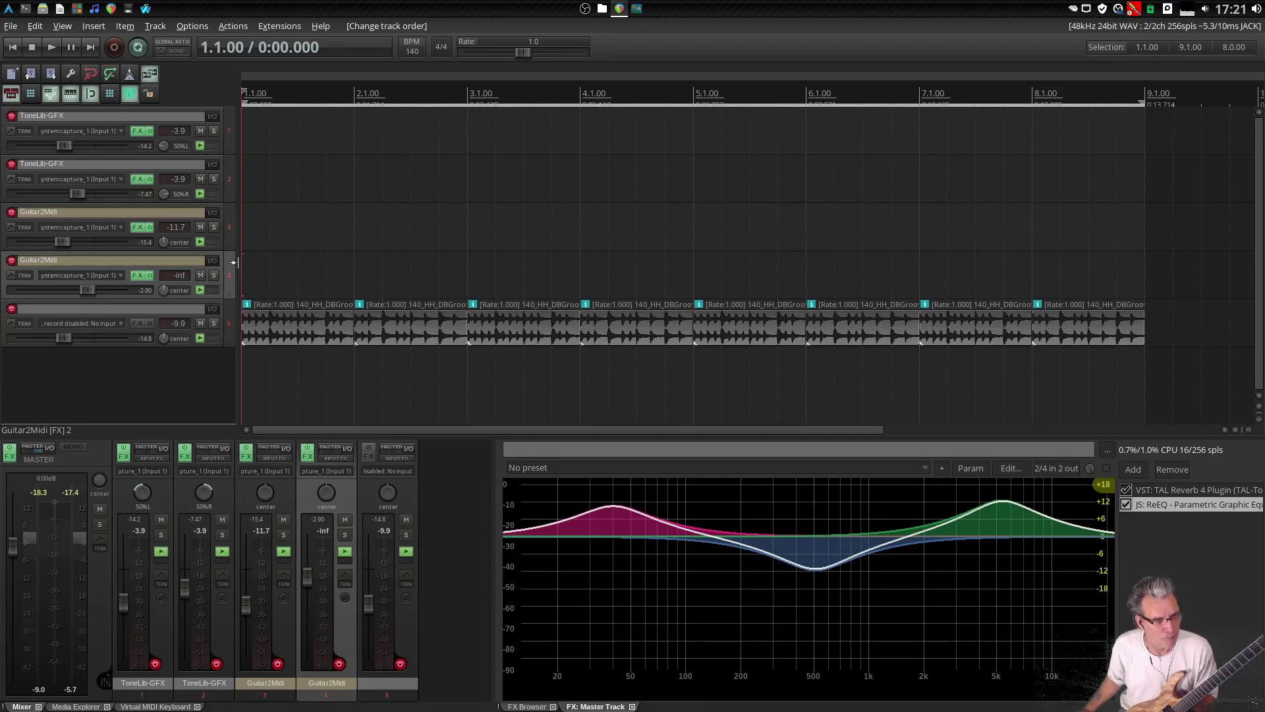
# Rename the new Guitar2Midi track to "synth" and show its FX chain
pyautogui.click(67, 261)
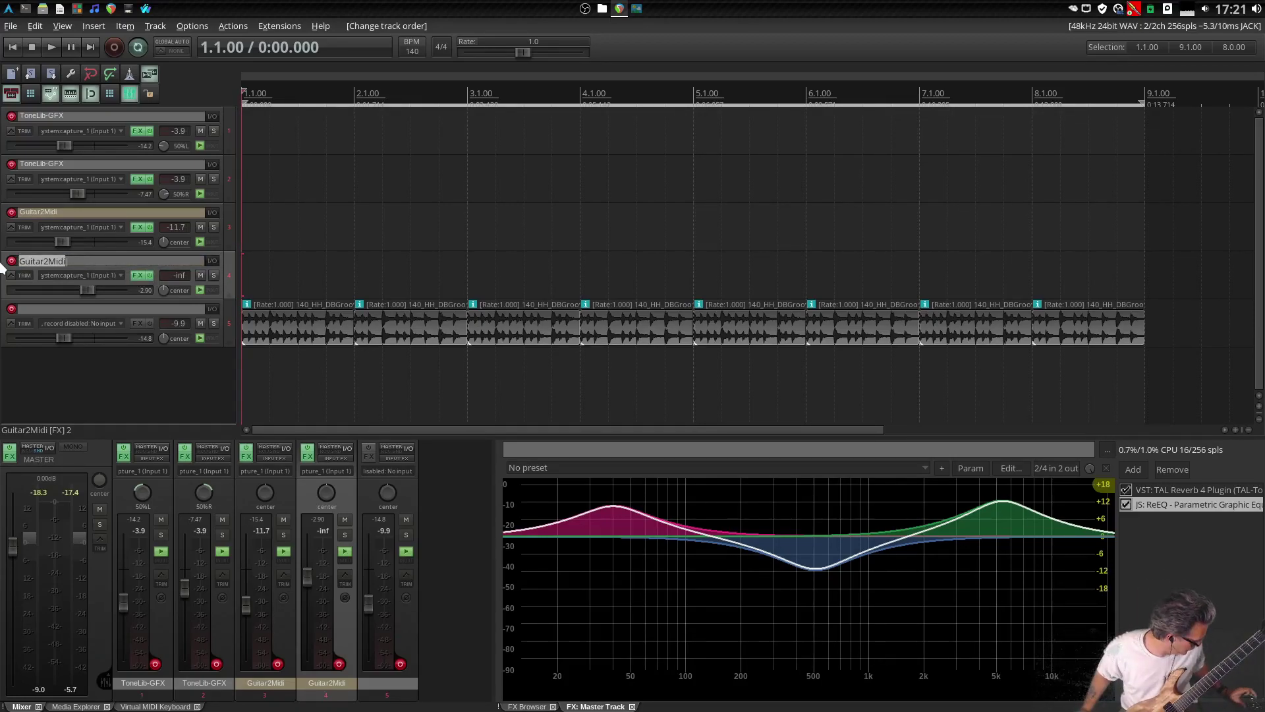
pyautogui.write('synth')
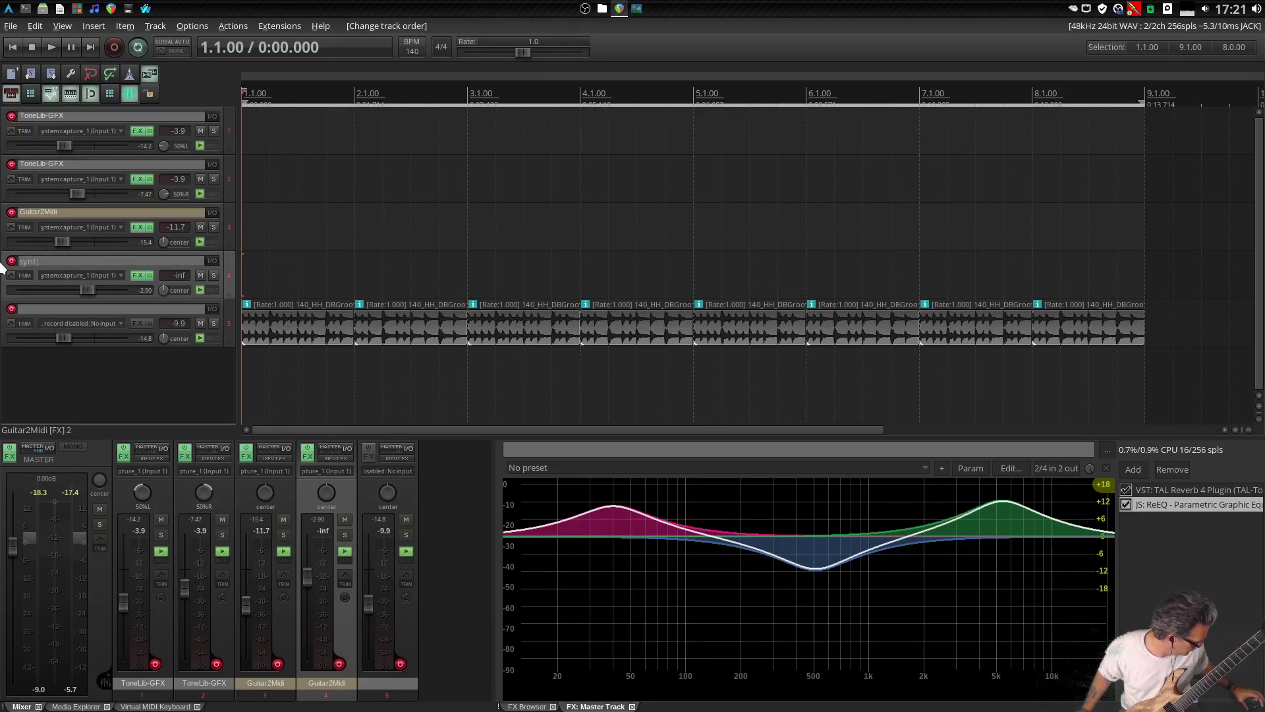
pyautogui.moveTo(726, 490)
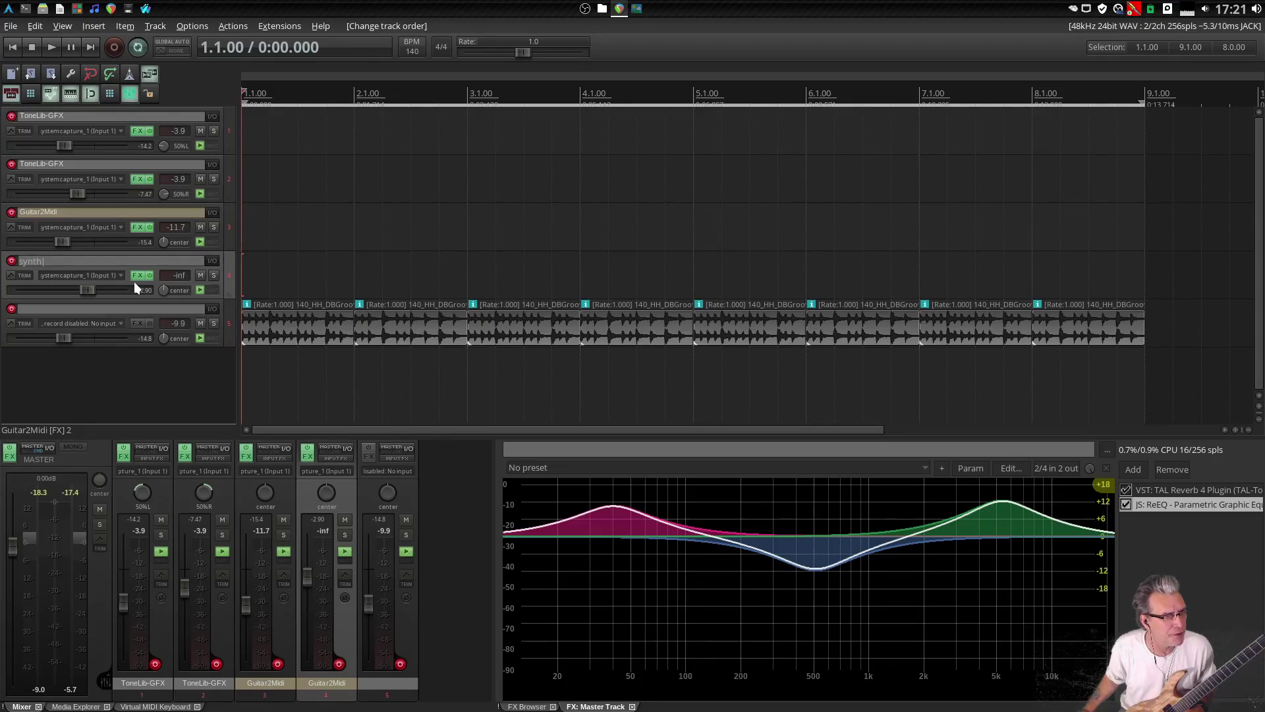
pyautogui.press('Return')
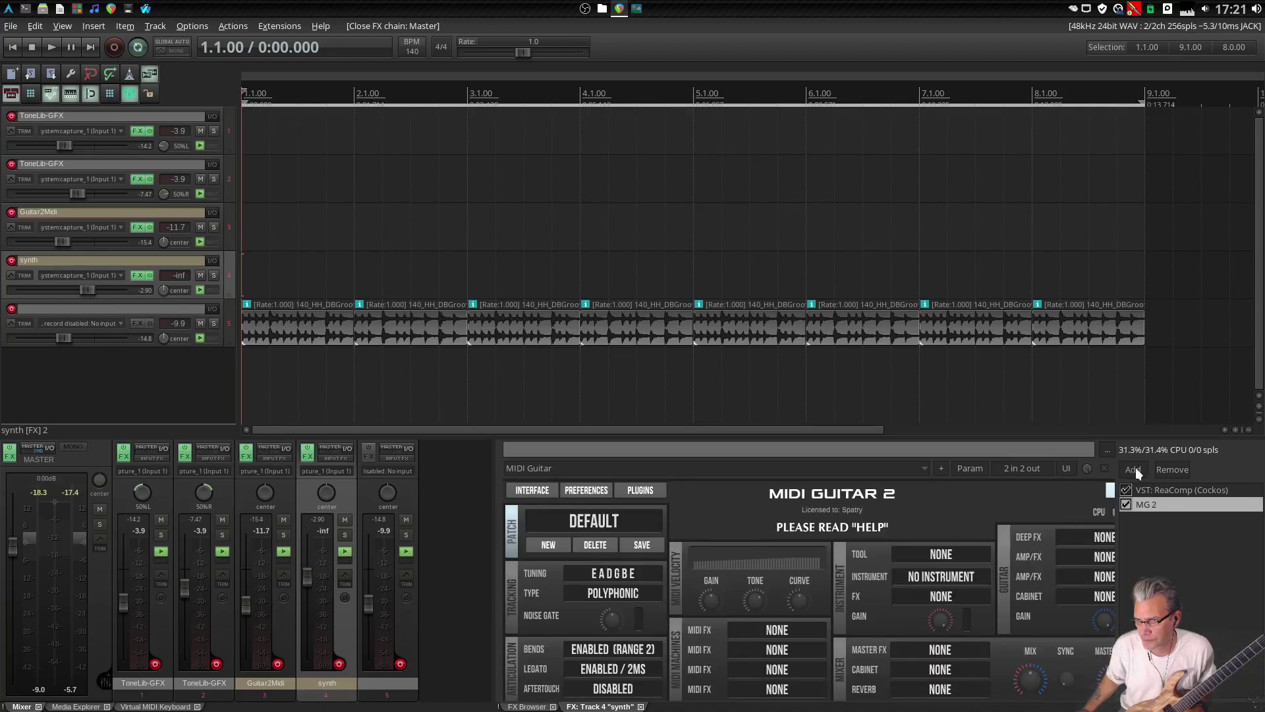
# Add the ZynAddSubFX VST instrument to the synth track's FX chain after MG 2
pyautogui.click(1133, 469)
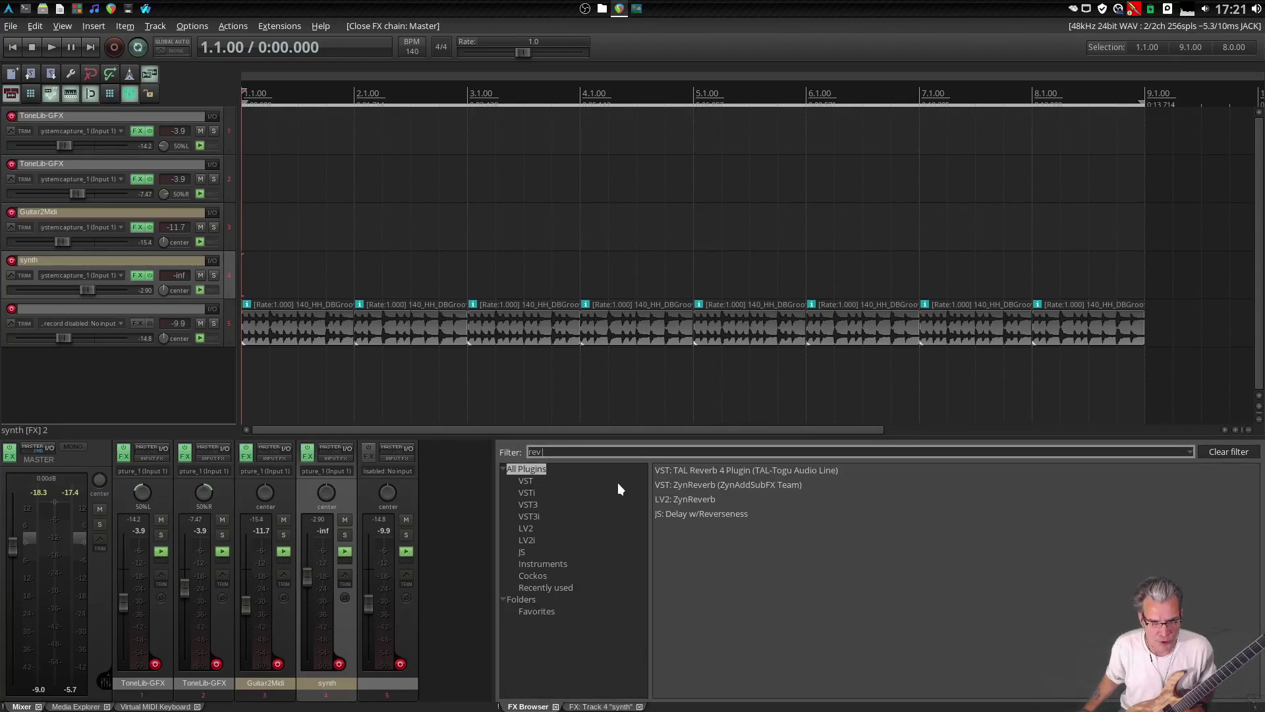
pyautogui.press('BackSpace')
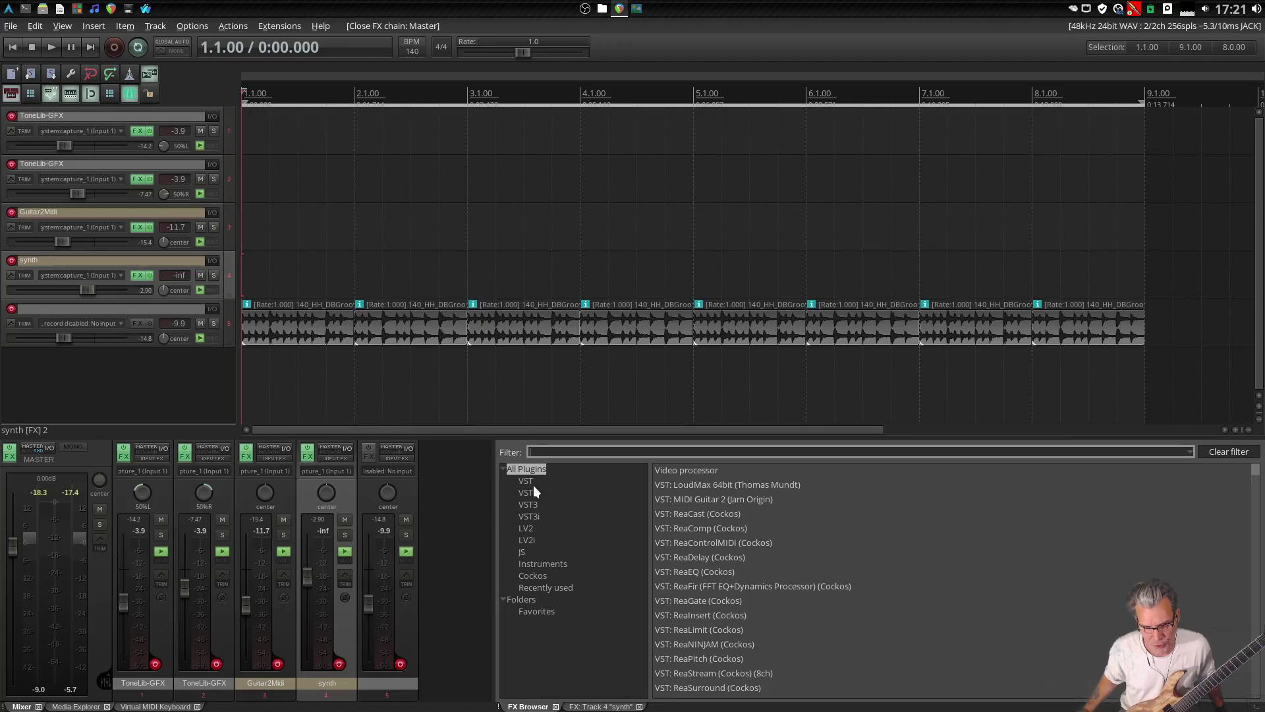
pyautogui.scroll(-5, 710, 517)
pyautogui.scroll(-12, 710, 516)
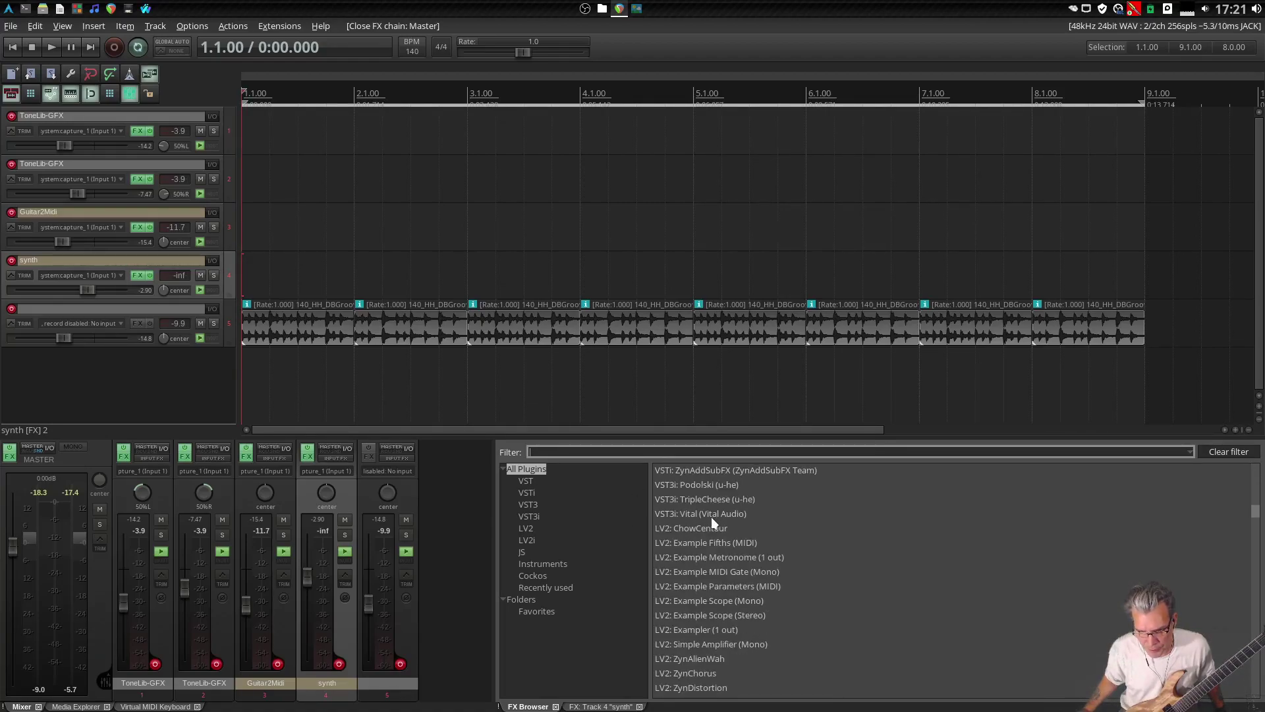
pyautogui.click(527, 481)
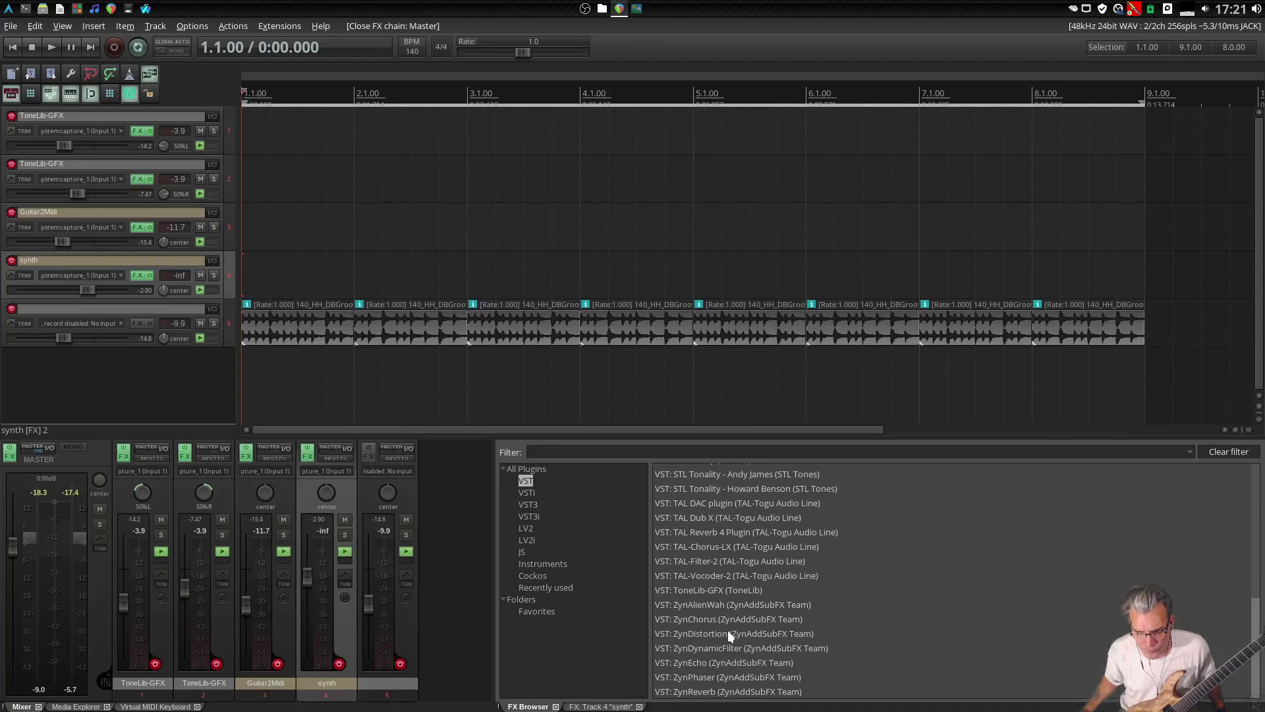
pyautogui.click(530, 493)
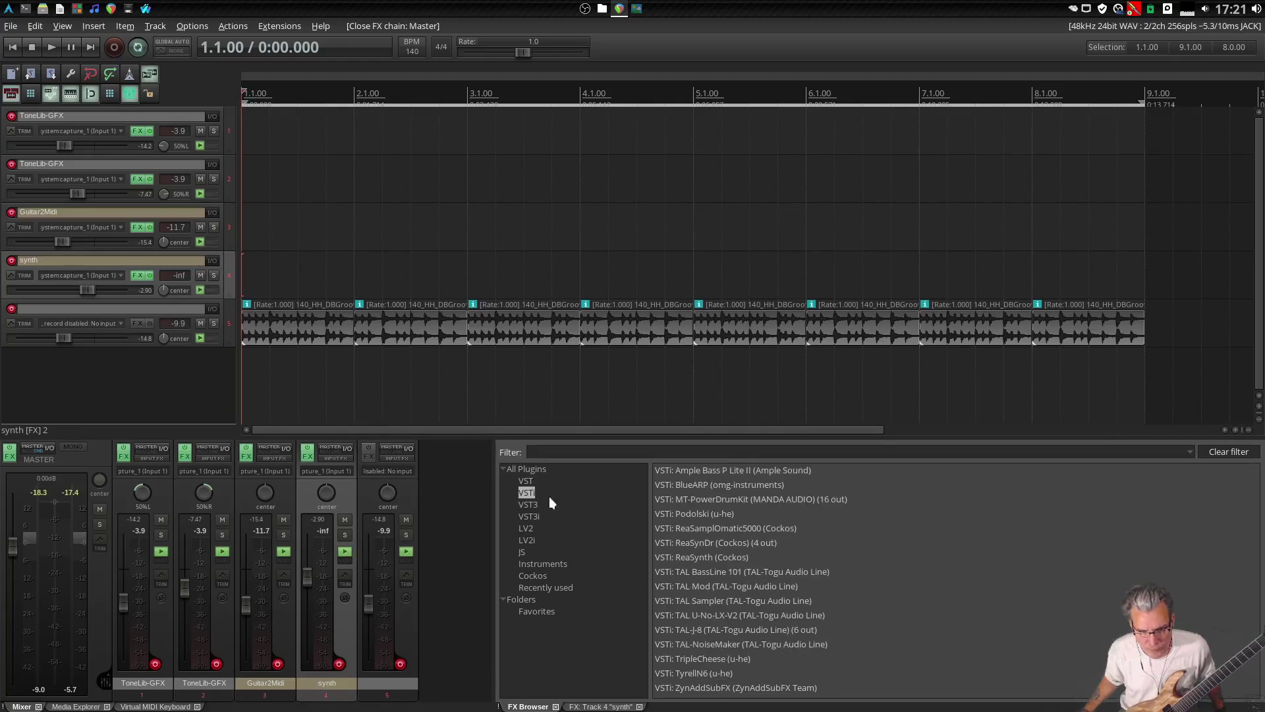
pyautogui.click(726, 686)
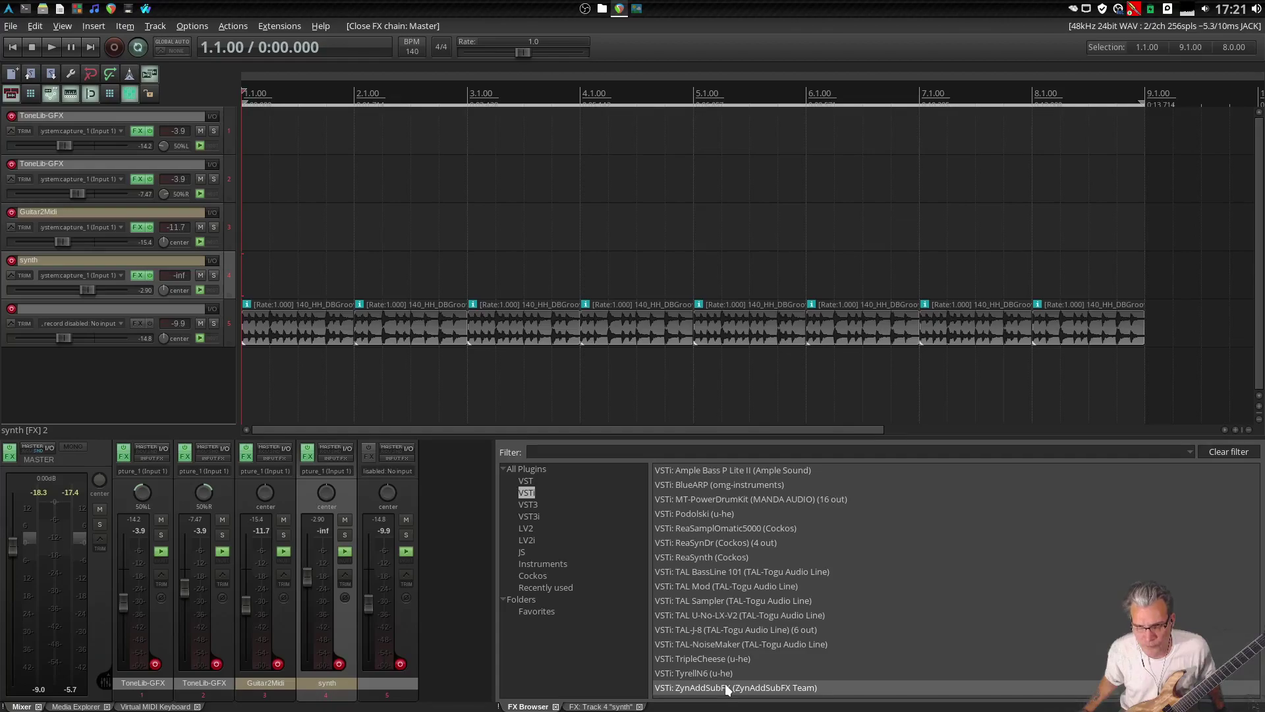
pyautogui.doubleClick(727, 688)
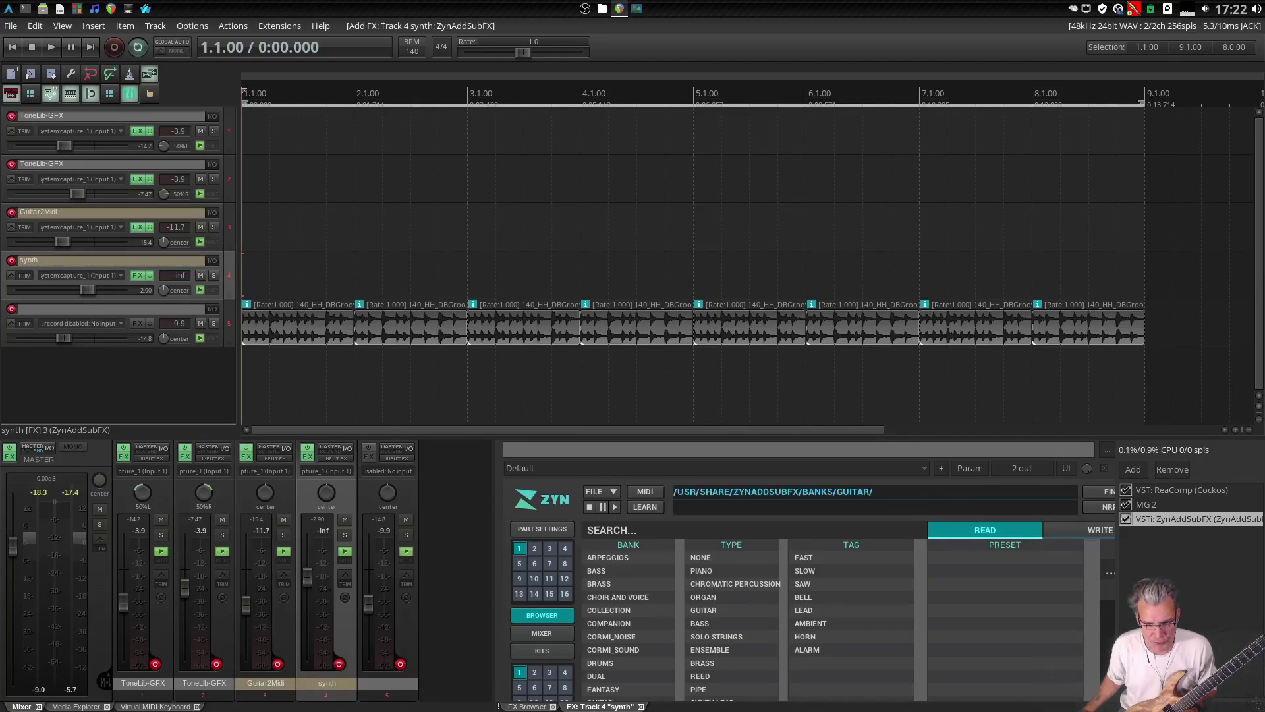
# Solo the synth track and try the Emptyness1 and Space Synth presets from ZynAddSubFX's Fantasy bank
pyautogui.click(601, 692)
pyautogui.click(613, 676)
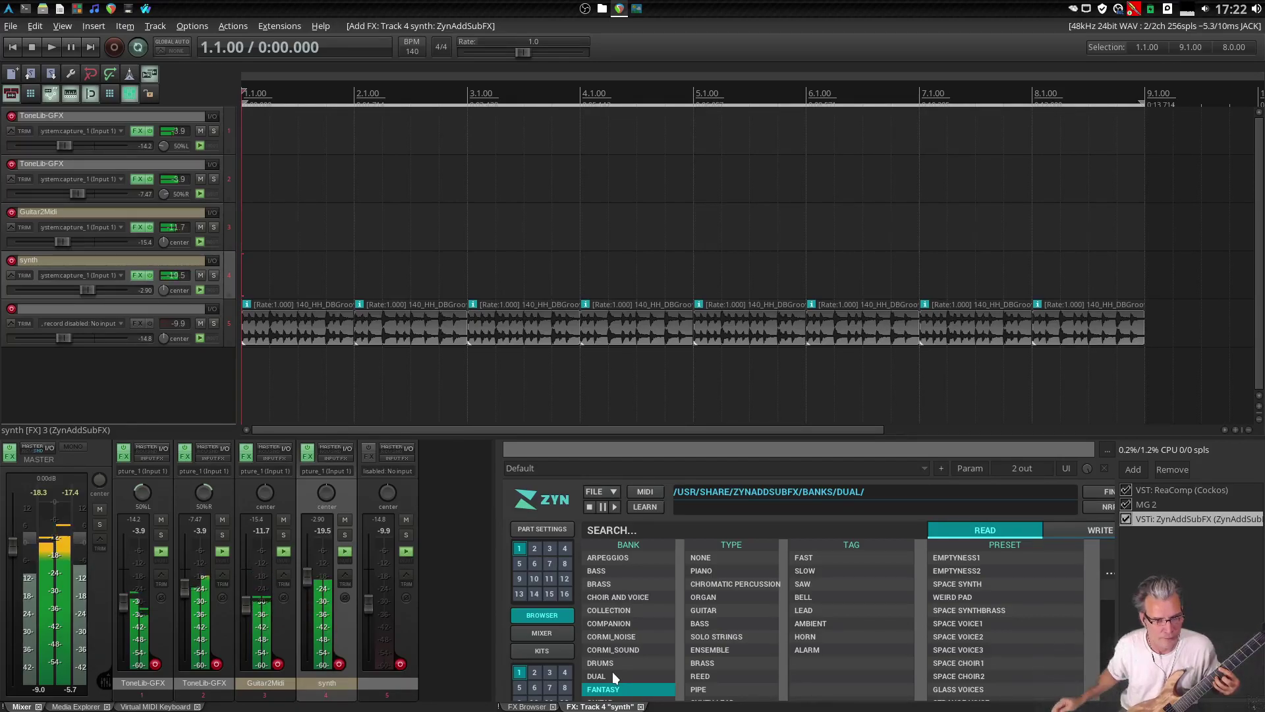
pyautogui.click(348, 534)
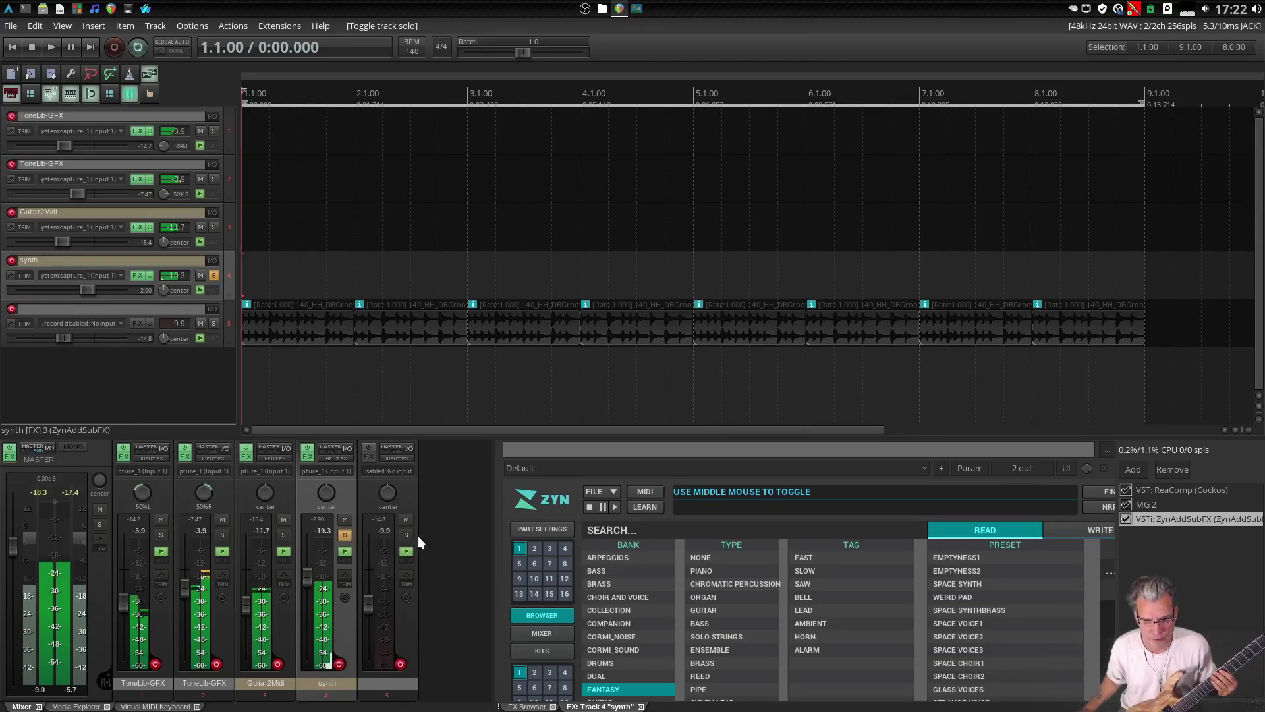
pyautogui.click(953, 558)
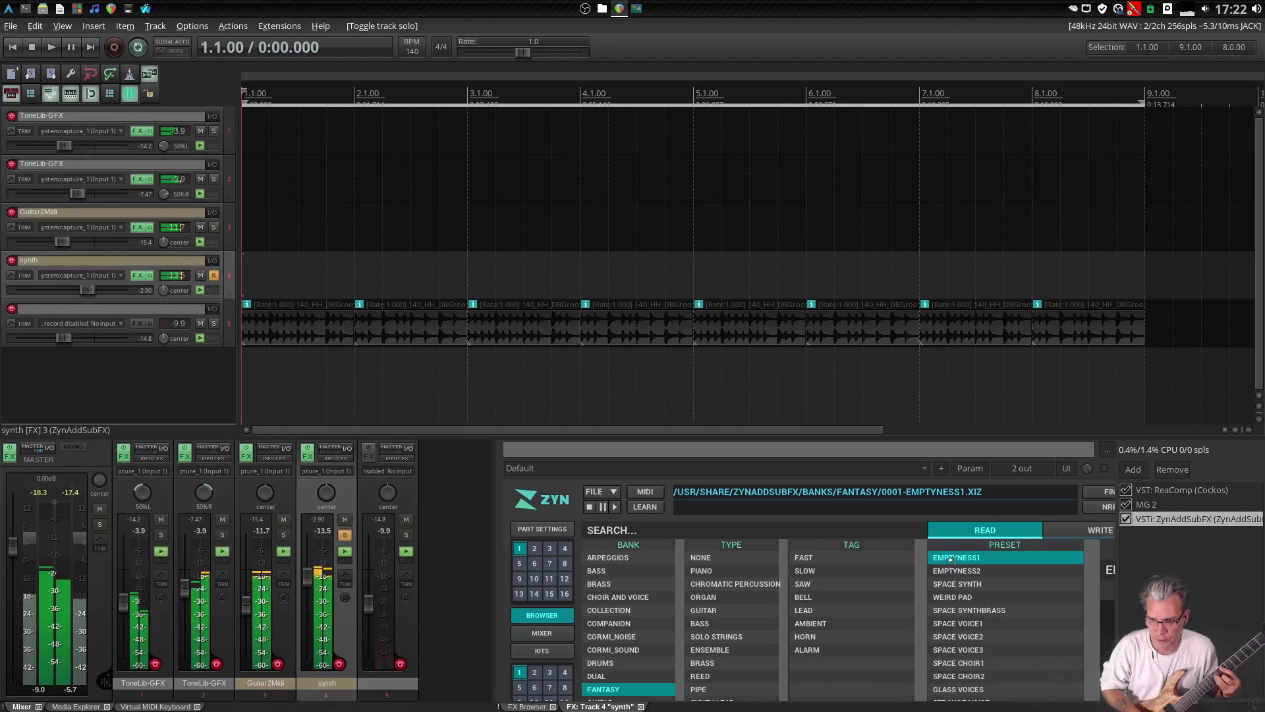
pyautogui.click(957, 585)
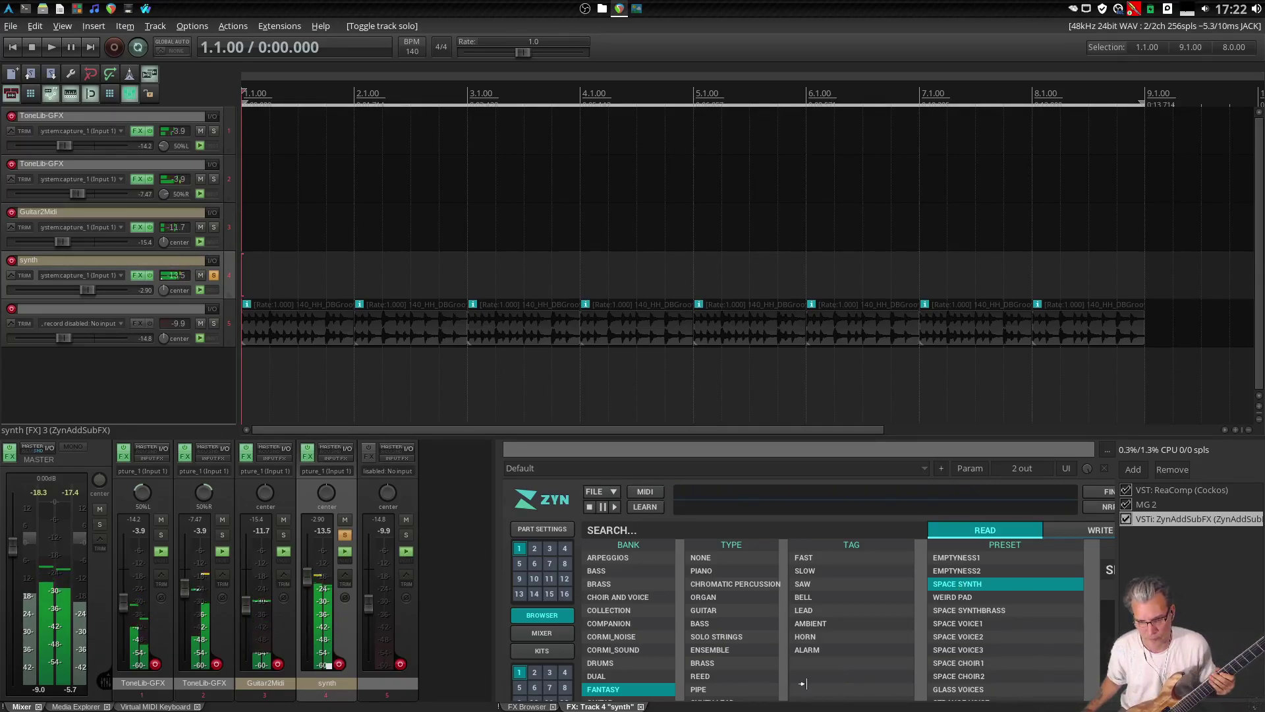
# Filter the ZynAddSubFX presets by the Organ type across all banks and load Hyper Organ1
pyautogui.click(717, 597)
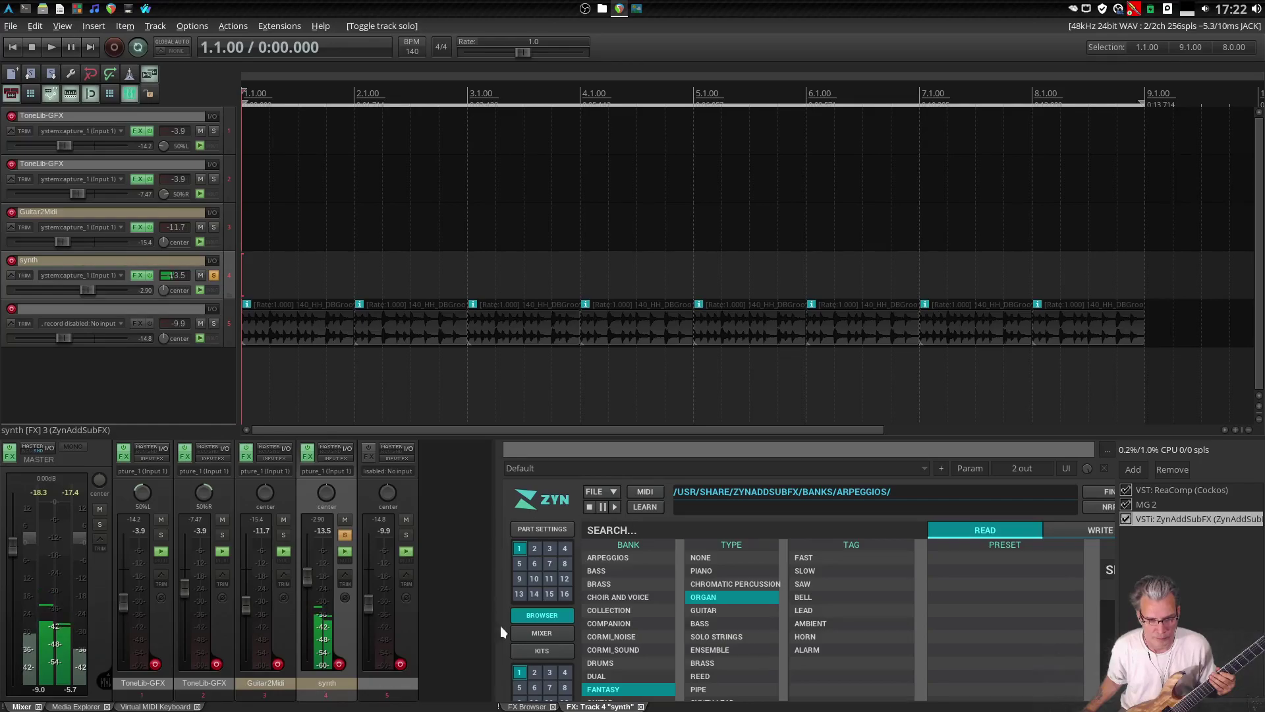
pyautogui.click(562, 633)
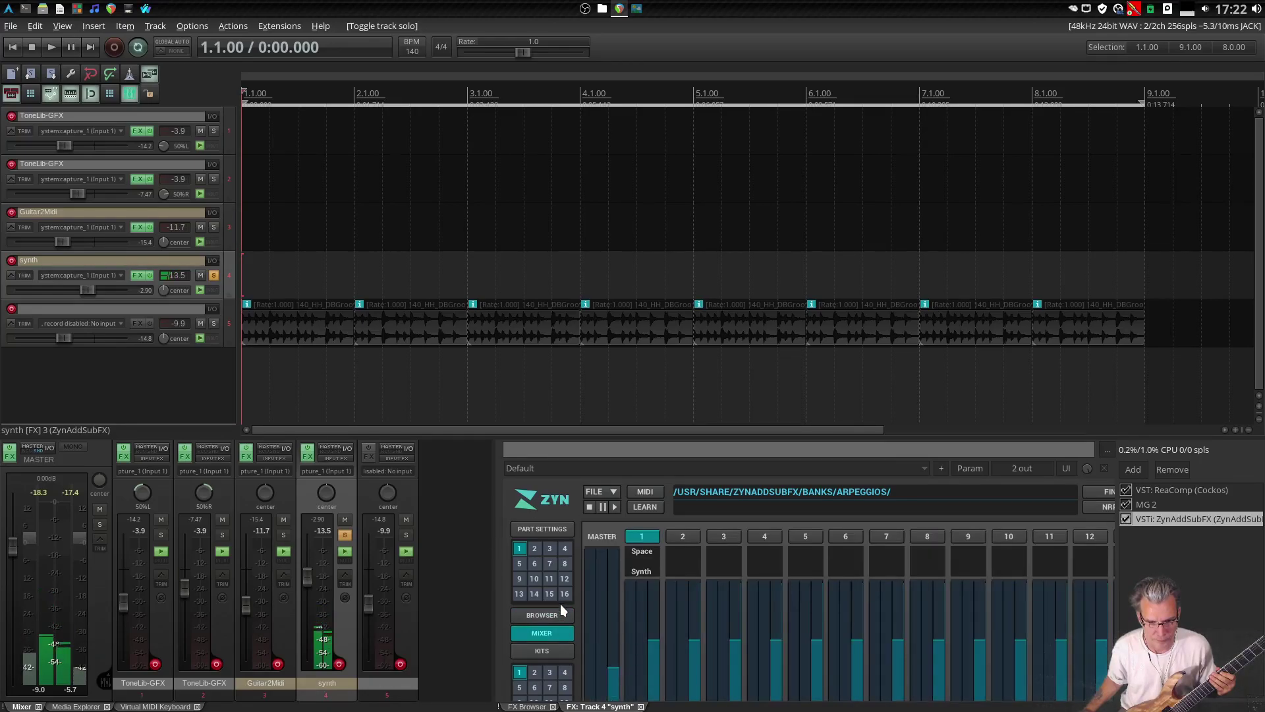
pyautogui.click(560, 611)
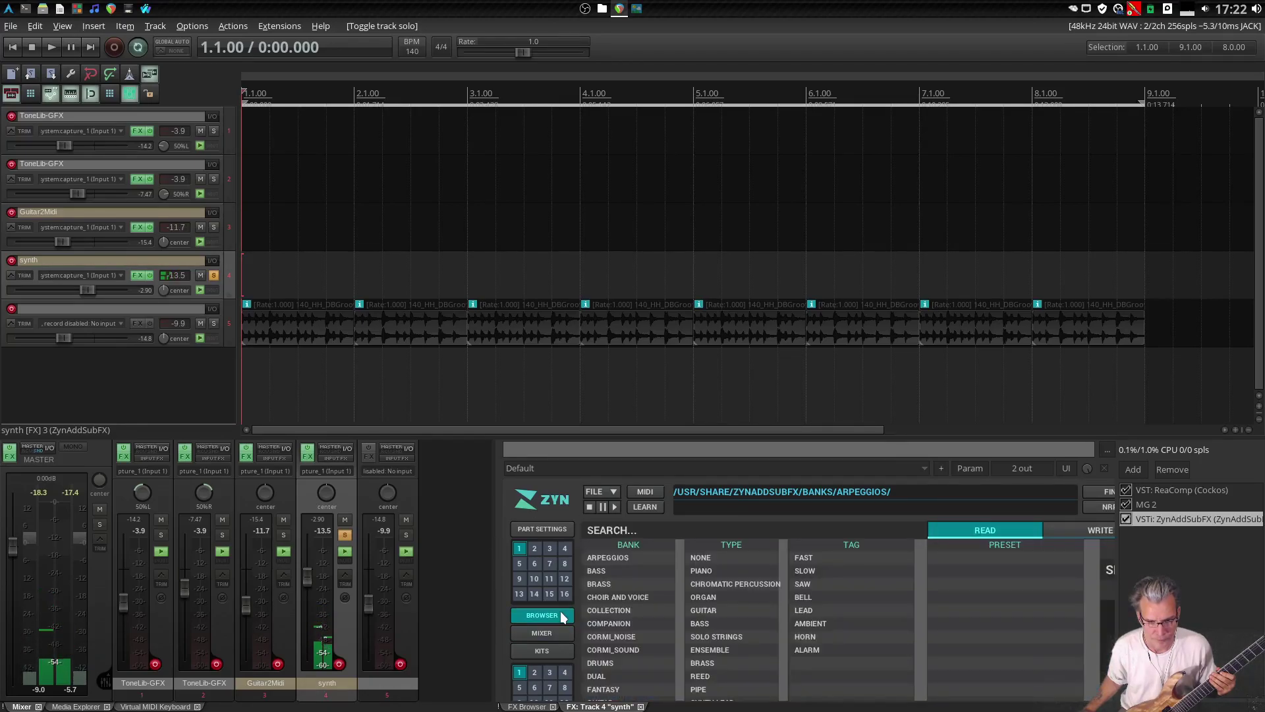
pyautogui.click(706, 596)
pyautogui.click(944, 559)
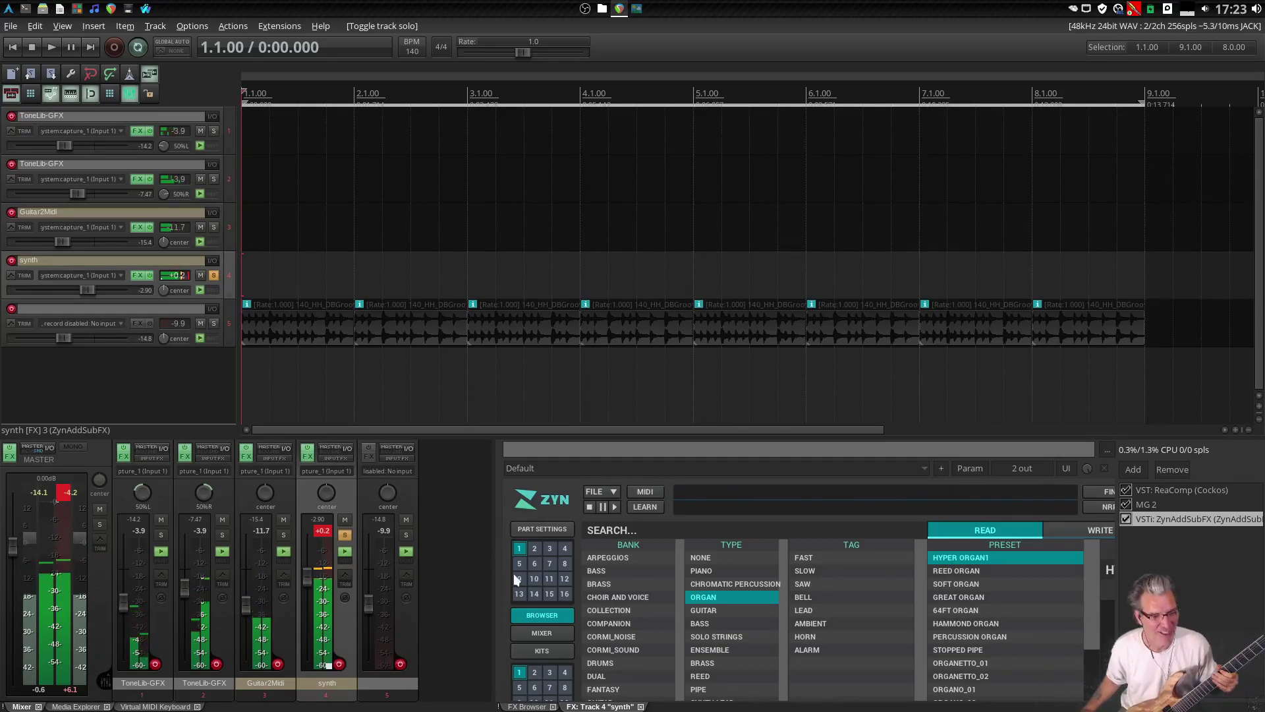
# Unsolo the synth track and balance its volume against the other tracks at about -25.5 dB
pyautogui.moveTo(305, 580); pyautogui.dragTo(309, 627)
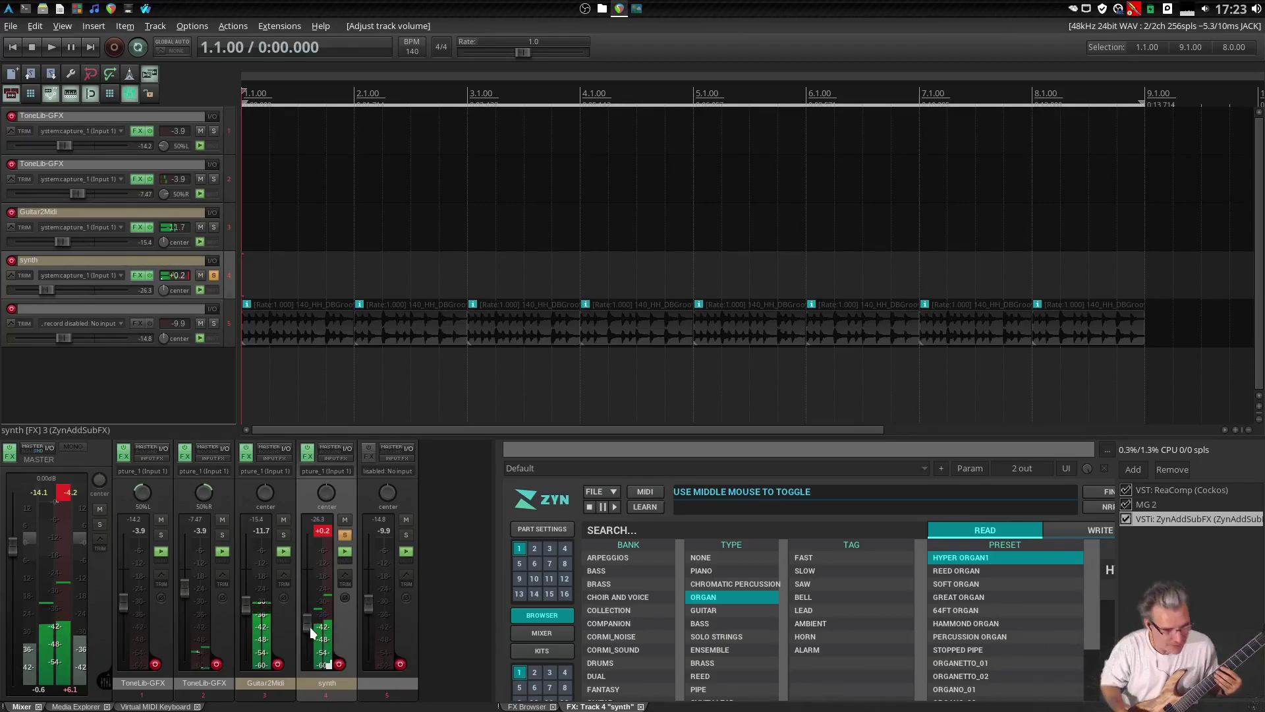
pyautogui.click(346, 535)
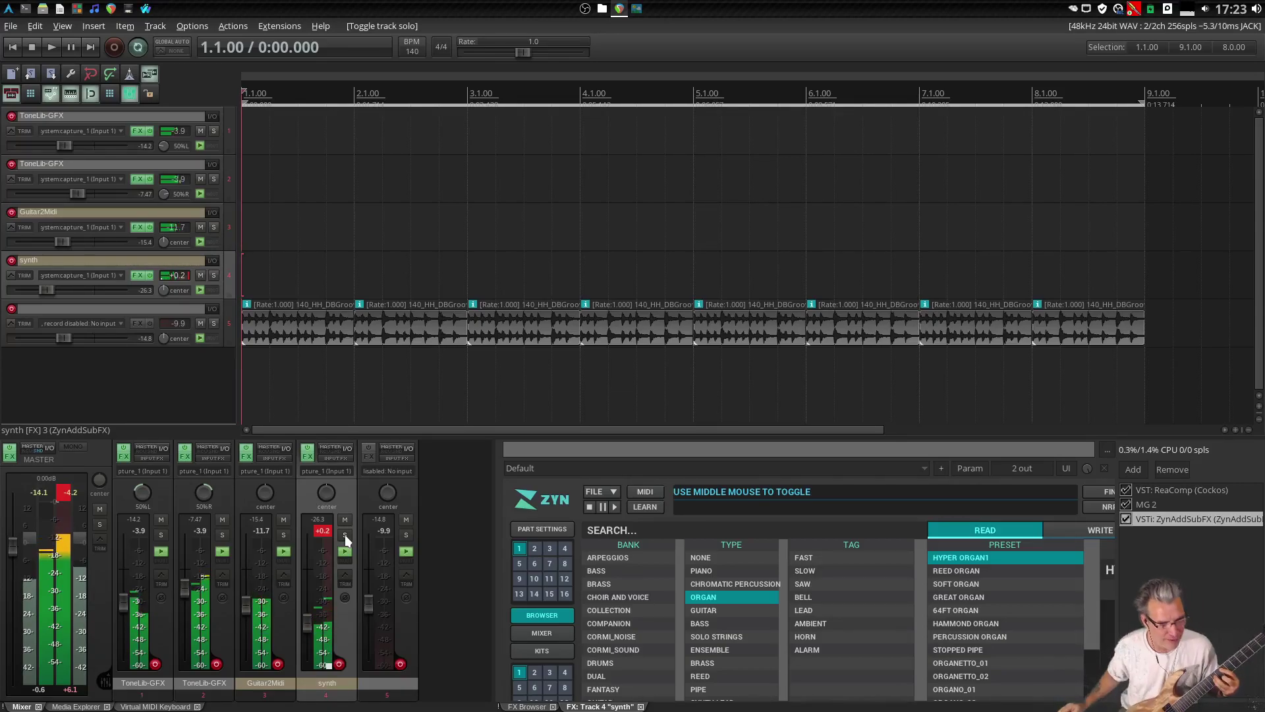
pyautogui.moveTo(312, 621); pyautogui.dragTo(312, 600)
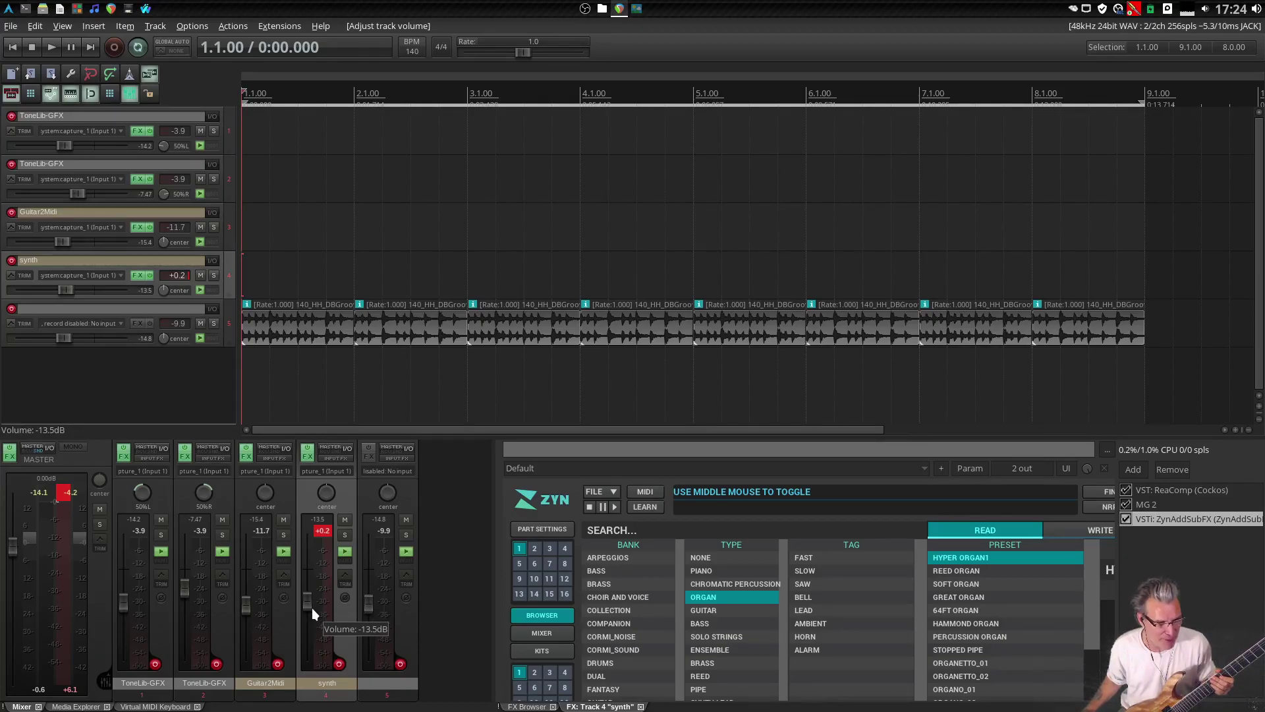
pyautogui.moveTo(305, 603); pyautogui.dragTo(306, 624)
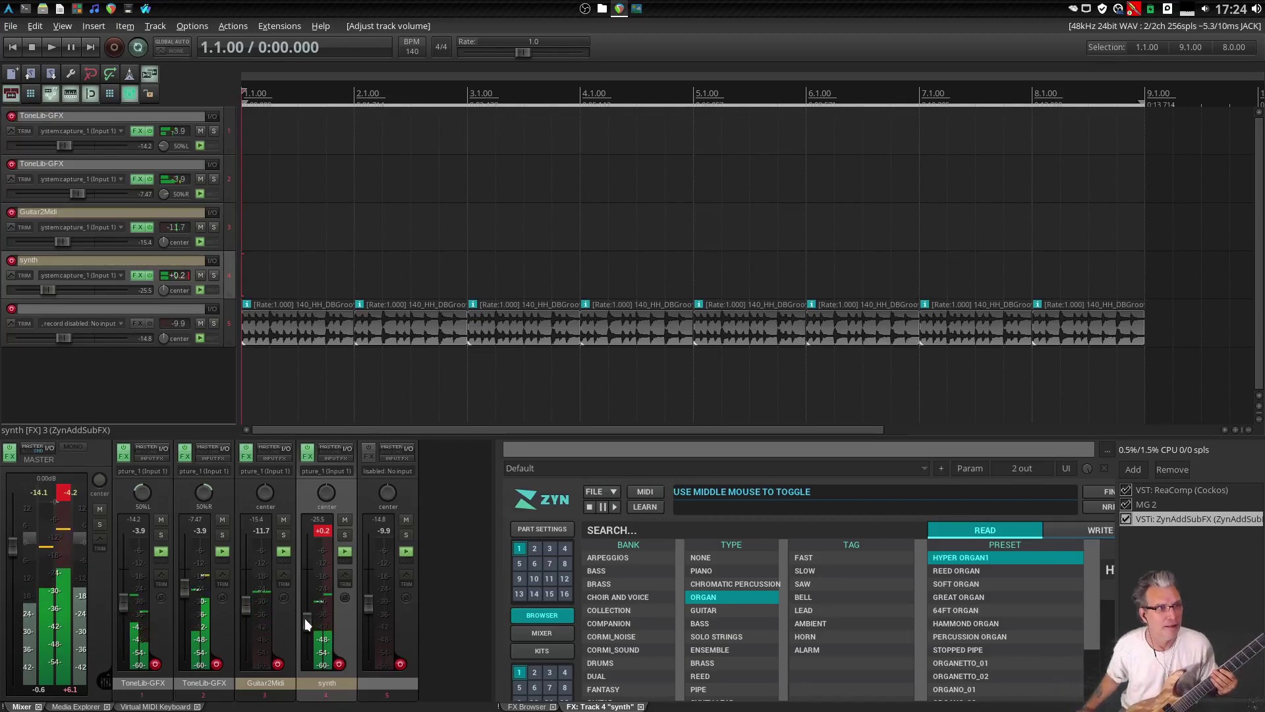
# Play the drum groove from the start to audition it with the live guitar, bass and synth, then stop playback
pyautogui.click(54, 49)
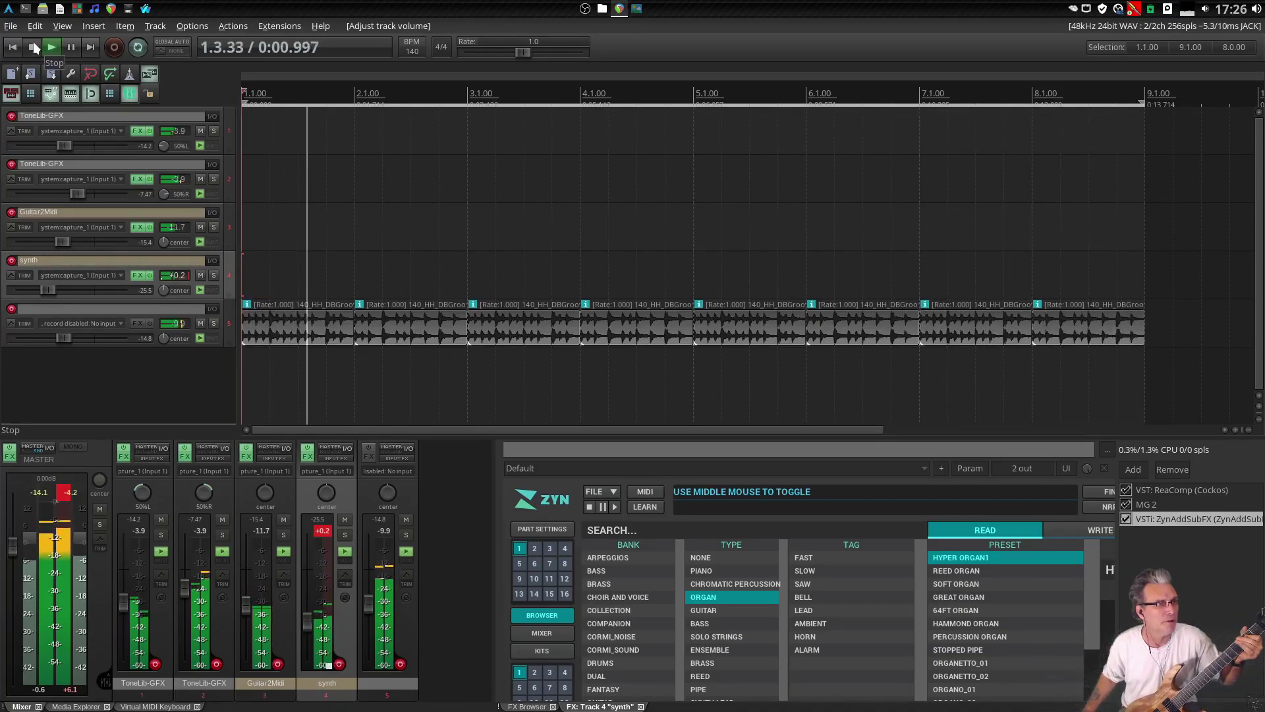
pyautogui.click(33, 43)
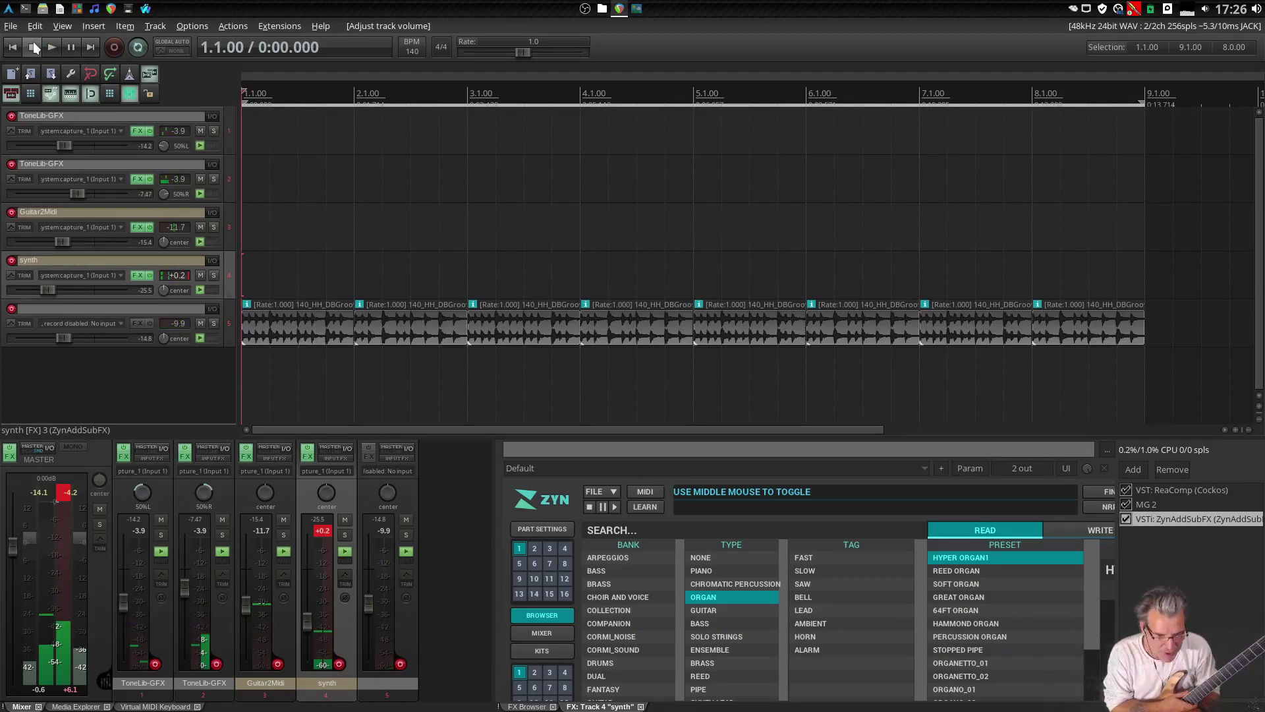